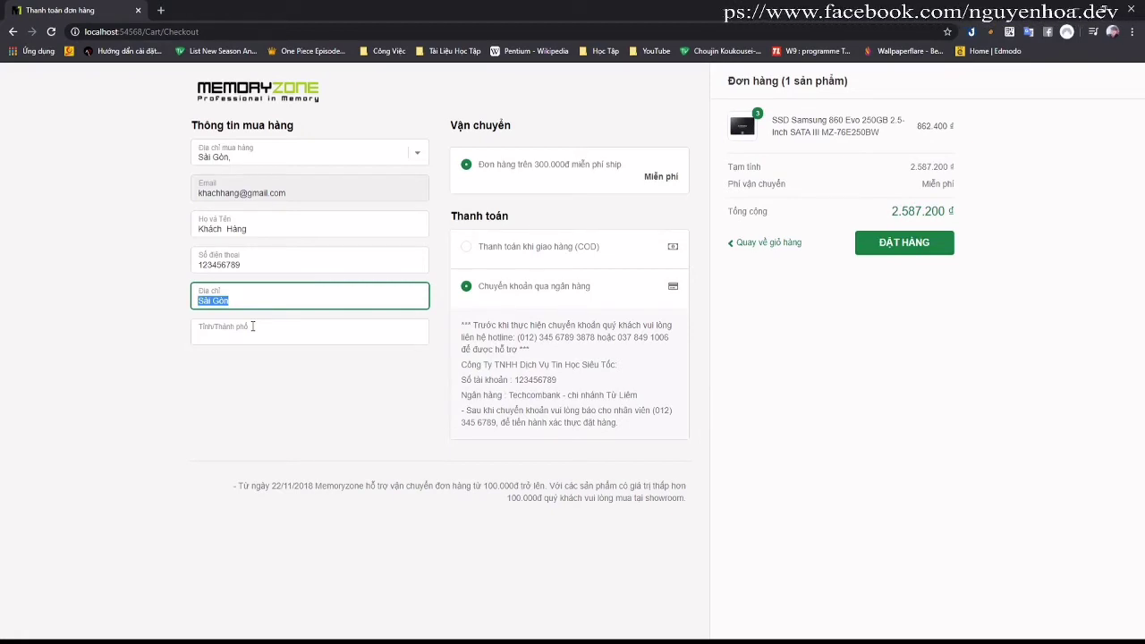
Step: Enter Quận 1 as the district and Sài Gòn as the city, then place the order
text(Quận 1)
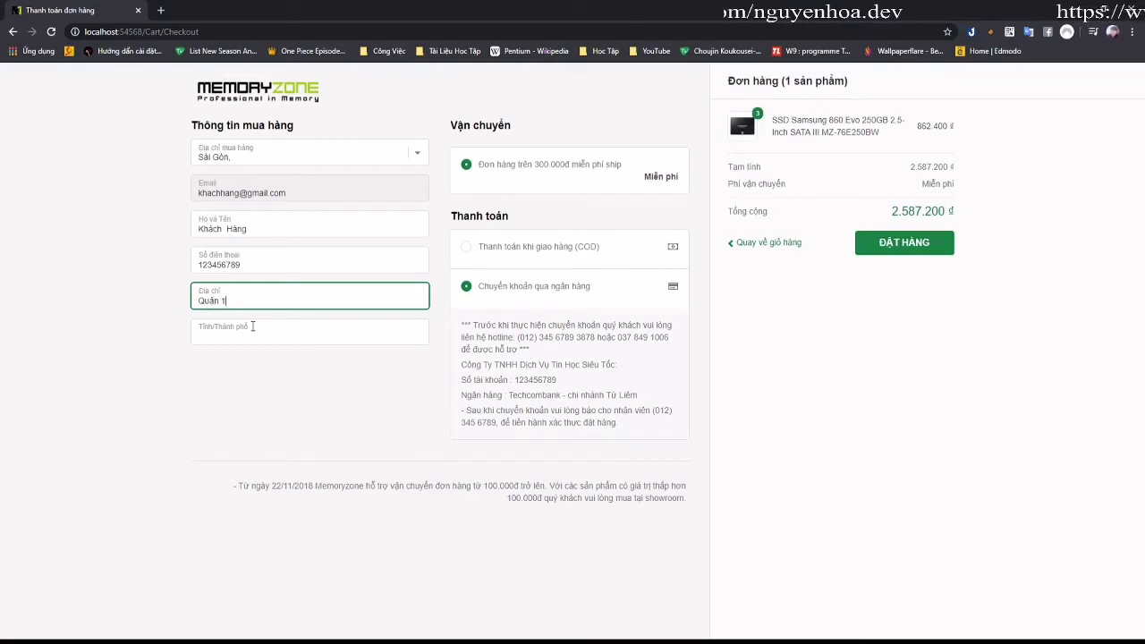
click(252, 326)
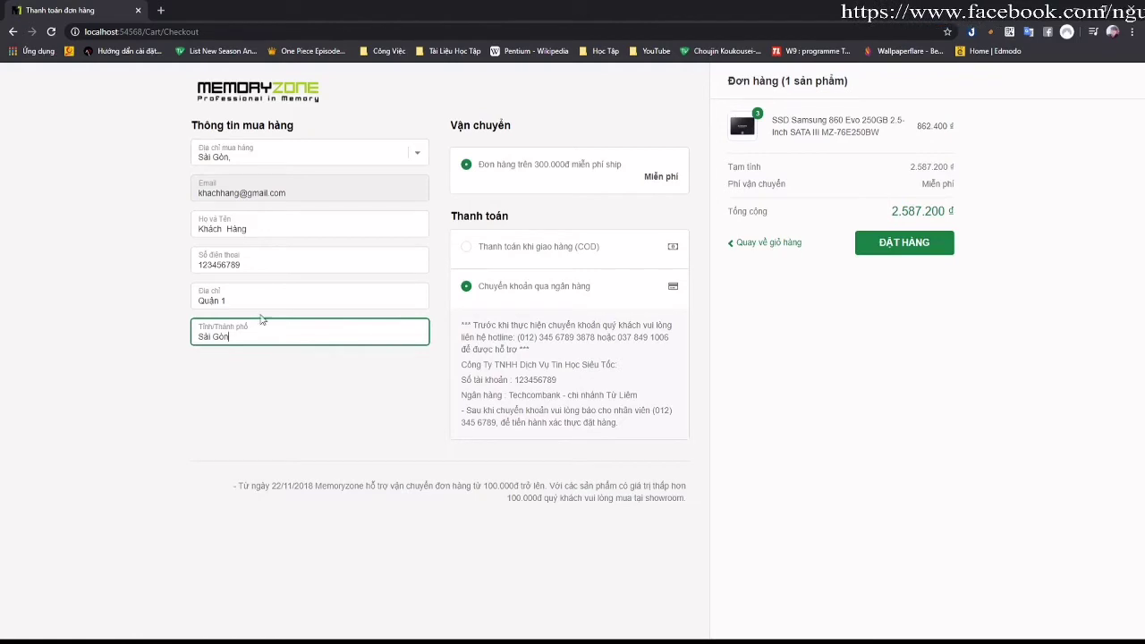
click(909, 245)
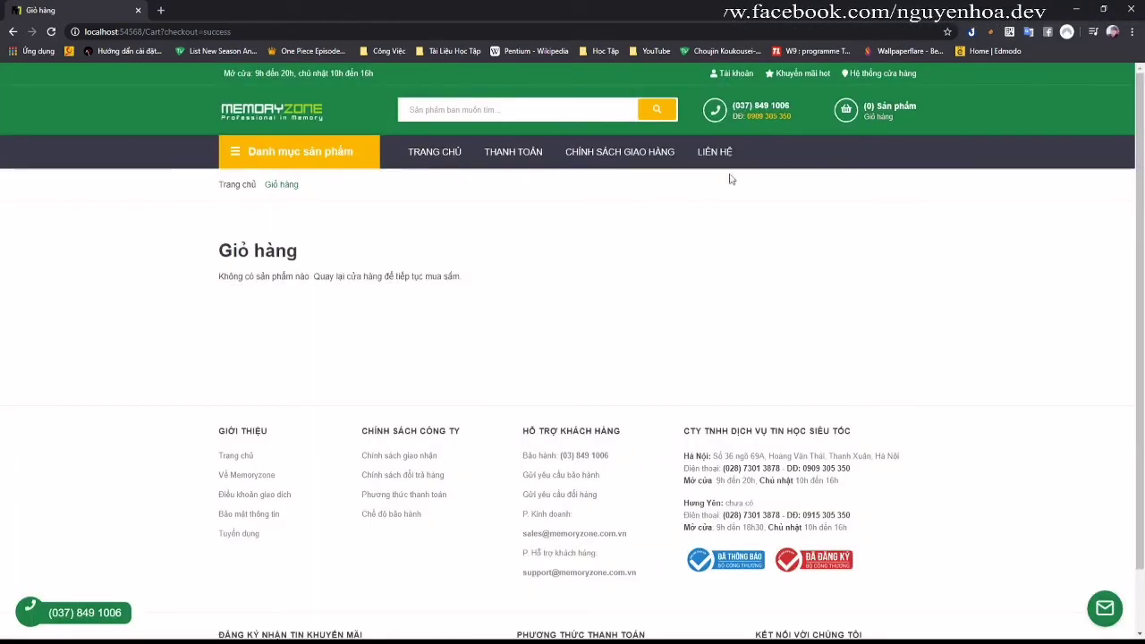
Step: Review the new SSD order's details from the account page, then log out
click(732, 76)
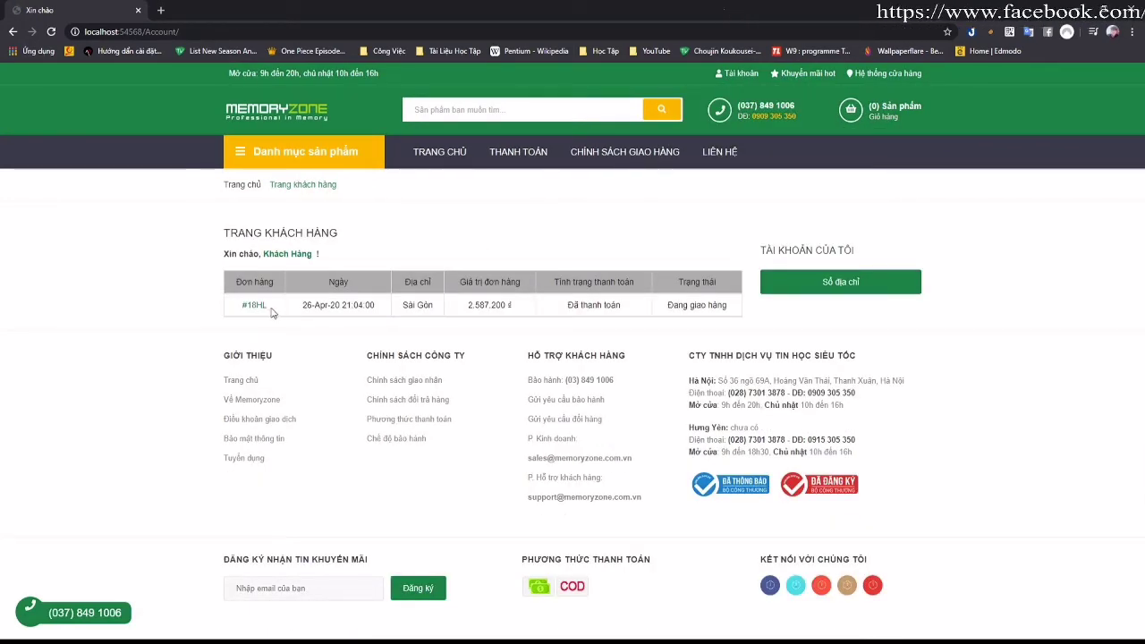
click(259, 309)
scroll(540, 281, down, 1)
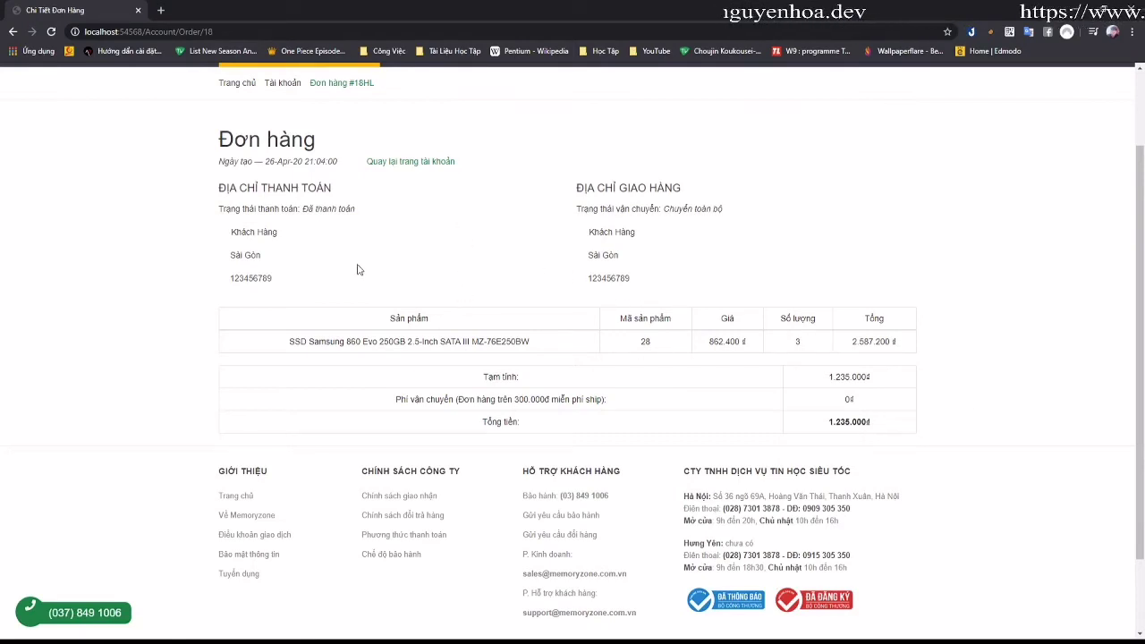
scroll(656, 340, up, 2)
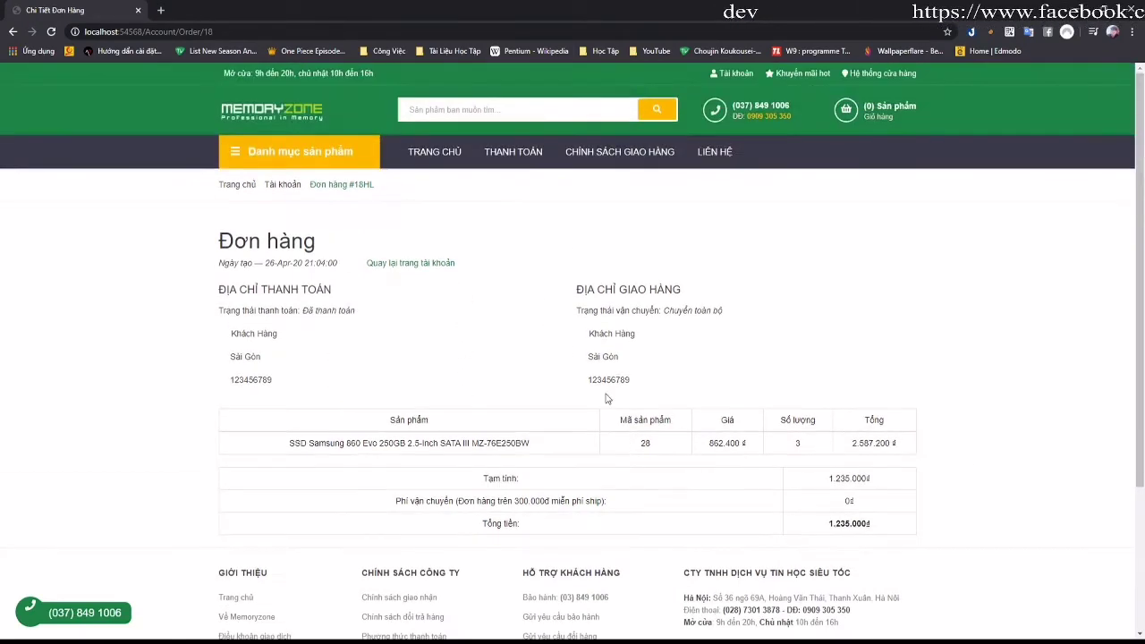
scroll(563, 367, down, 2)
scroll(643, 422, up, 2)
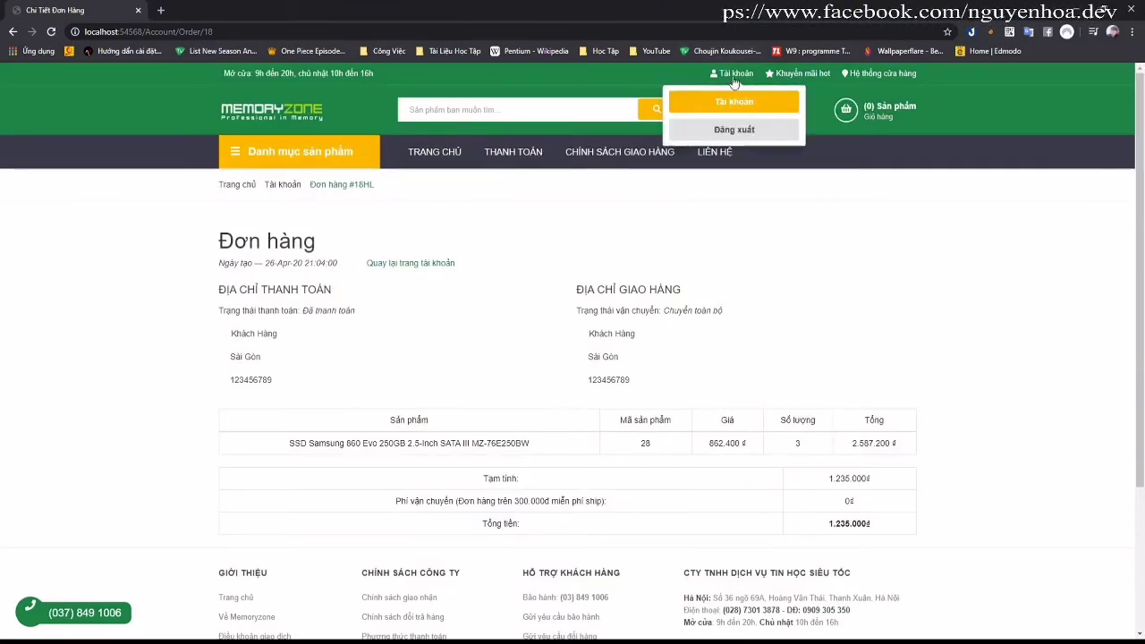
click(742, 132)
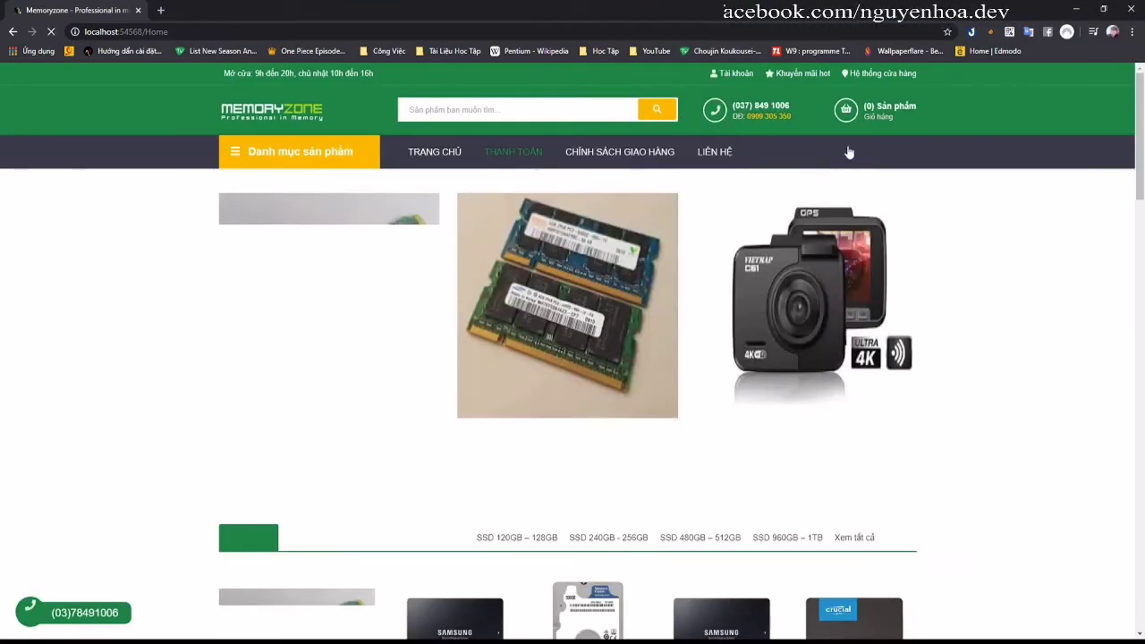
Step: Load localhost:54568/admin in a new browser tab
mouse_move(856, 128)
click(161, 10)
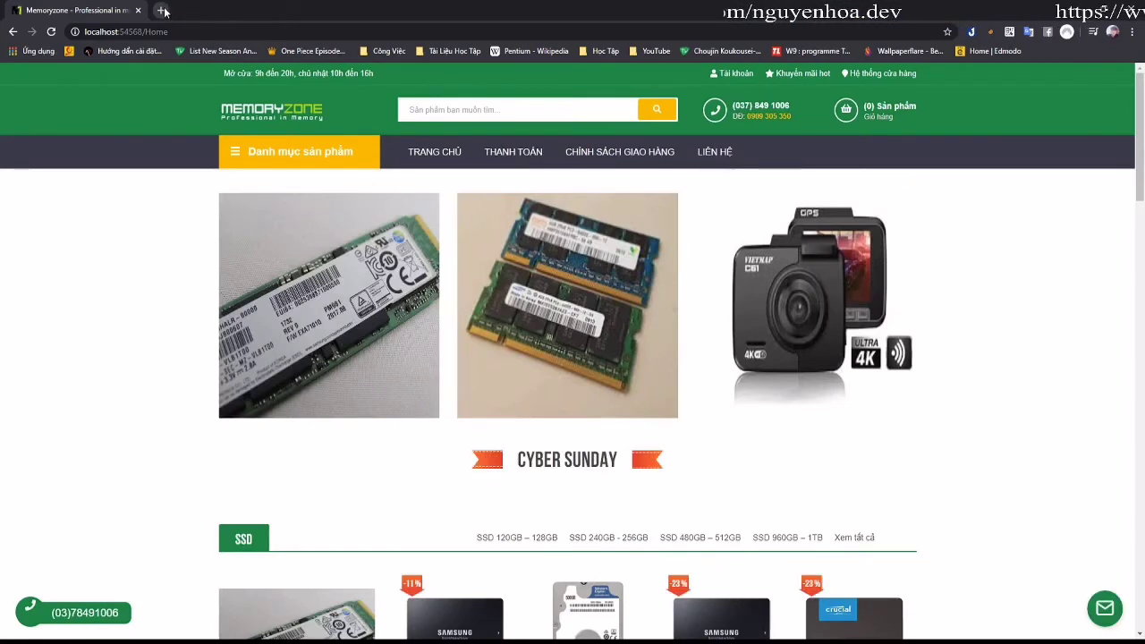
text(loca)
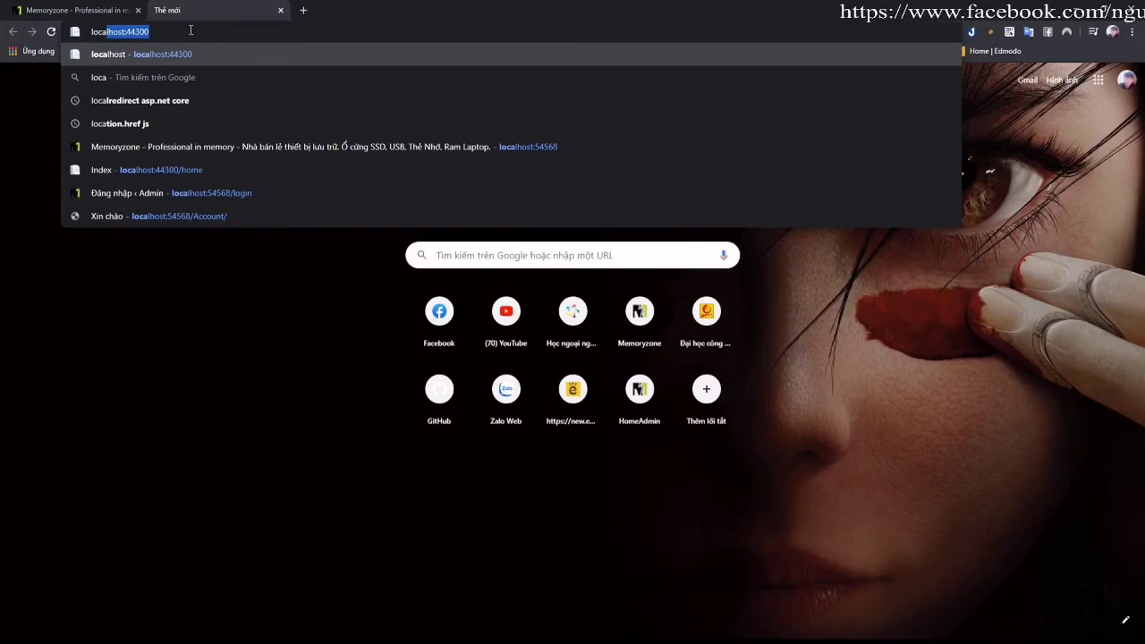
key(Down)
key(Down)
key(Down)
key(Down)
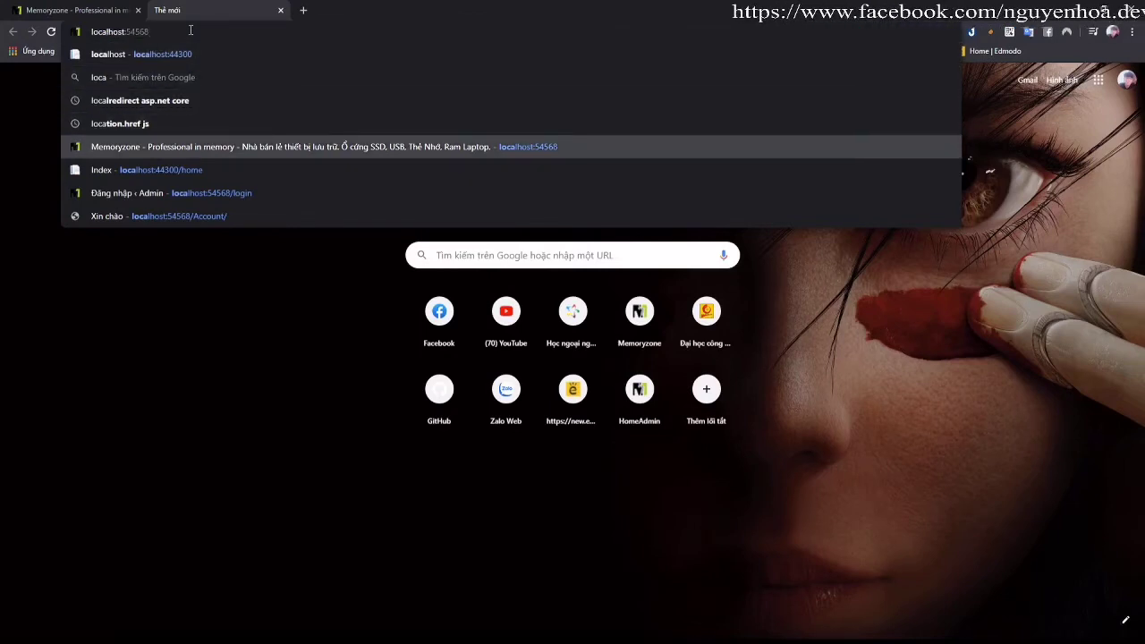
text(/admin)
key(Return)
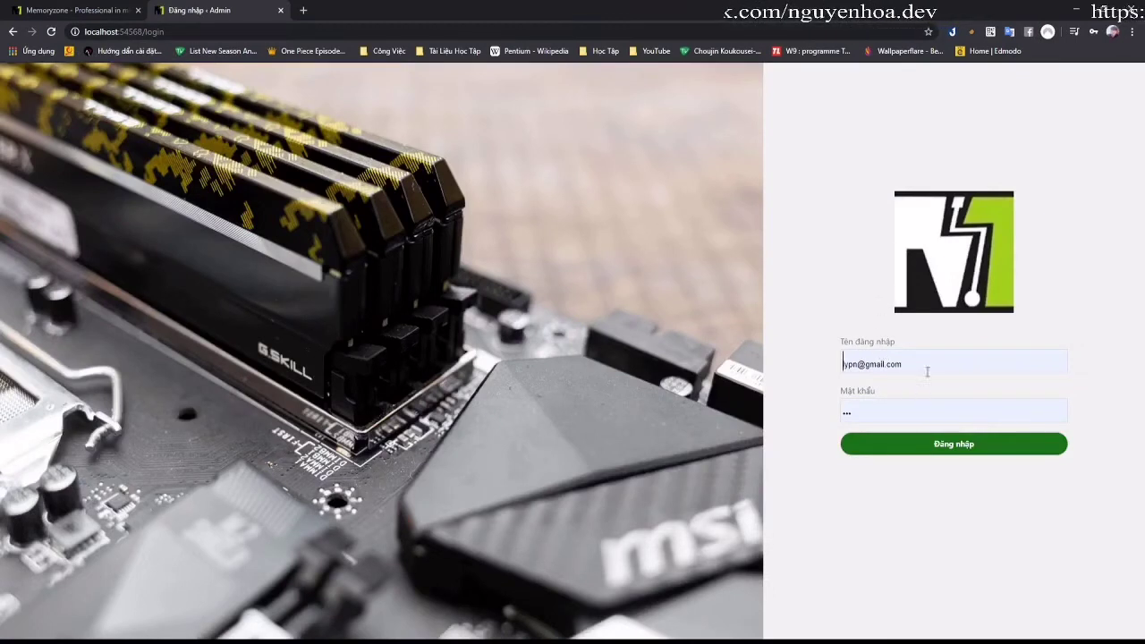
Step: Sign in to the admin site with the saved admin username and password
drag(927, 372, 786, 378)
text(ngy)
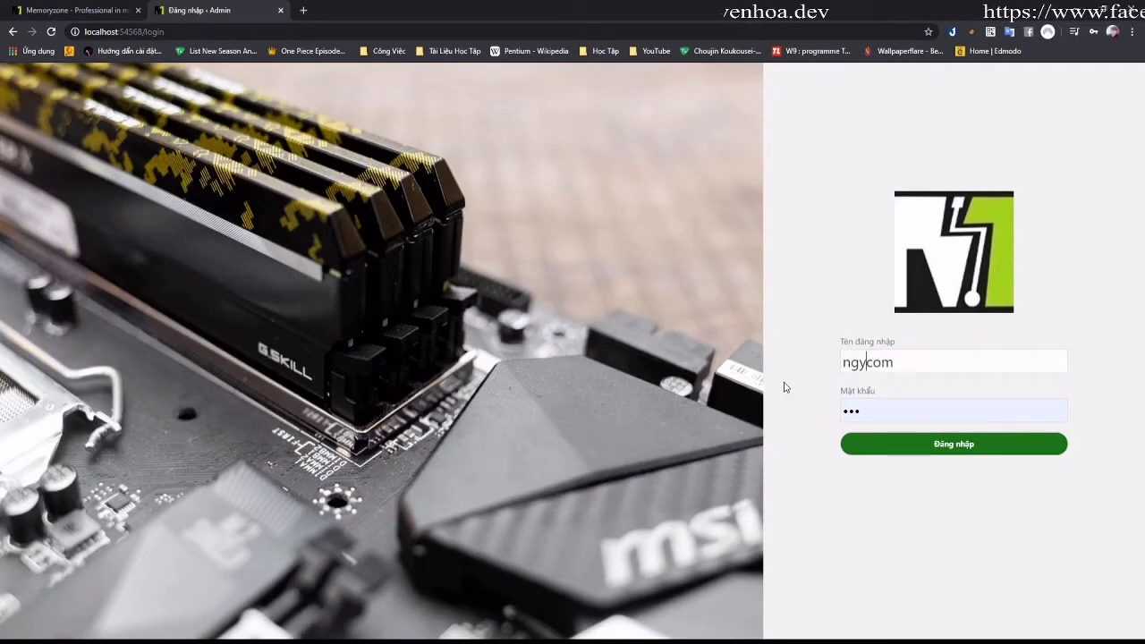
key(ctrl+a)
text(ngu)
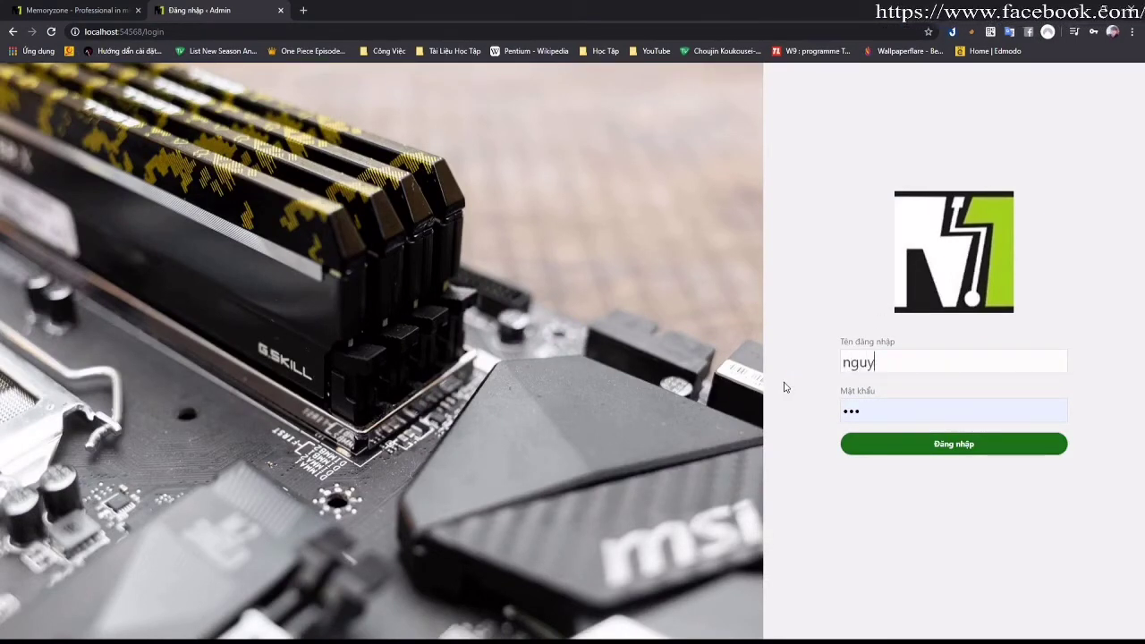
text(y)
key(Down)
key(Return)
key(Return)
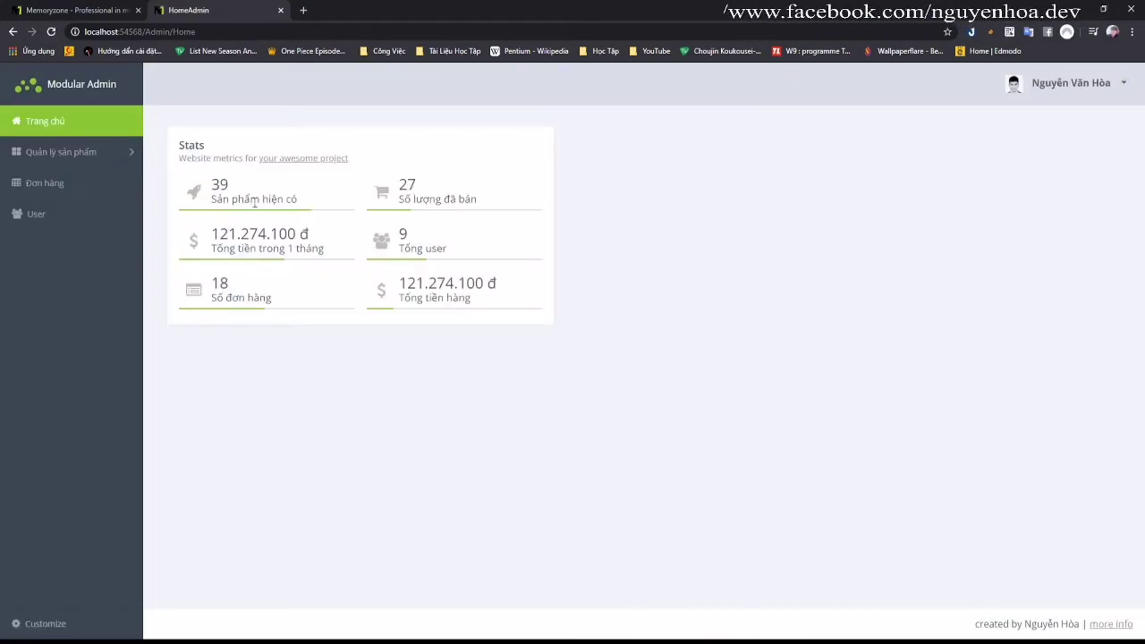
Step: Browse the product list under Quản lý sản phẩm and start a new product with Thêm mới
click(78, 161)
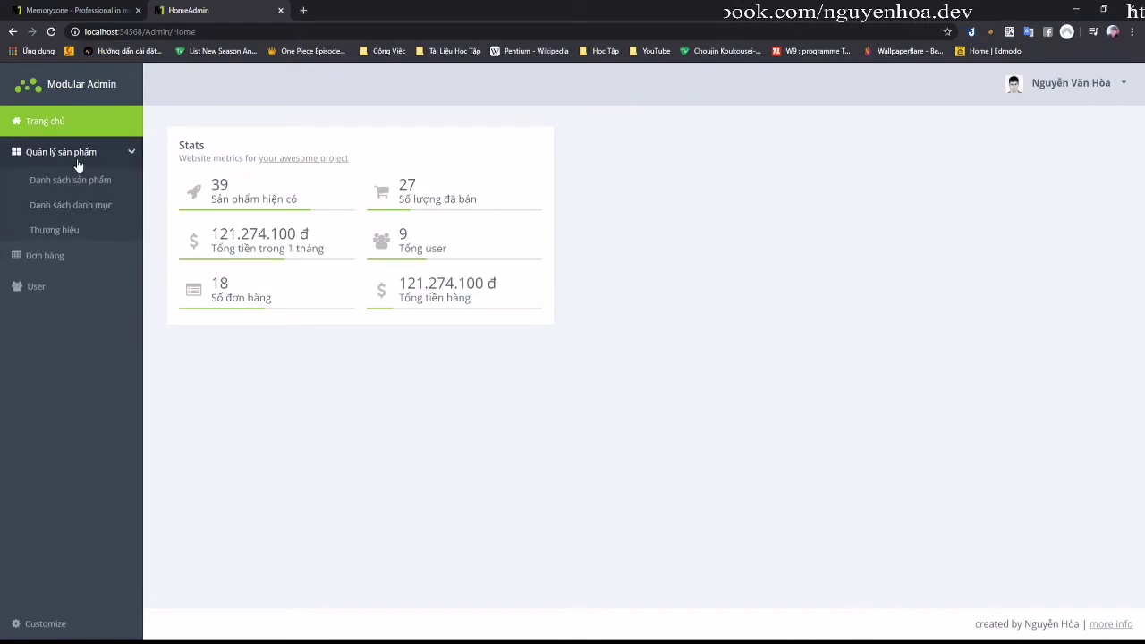
click(79, 181)
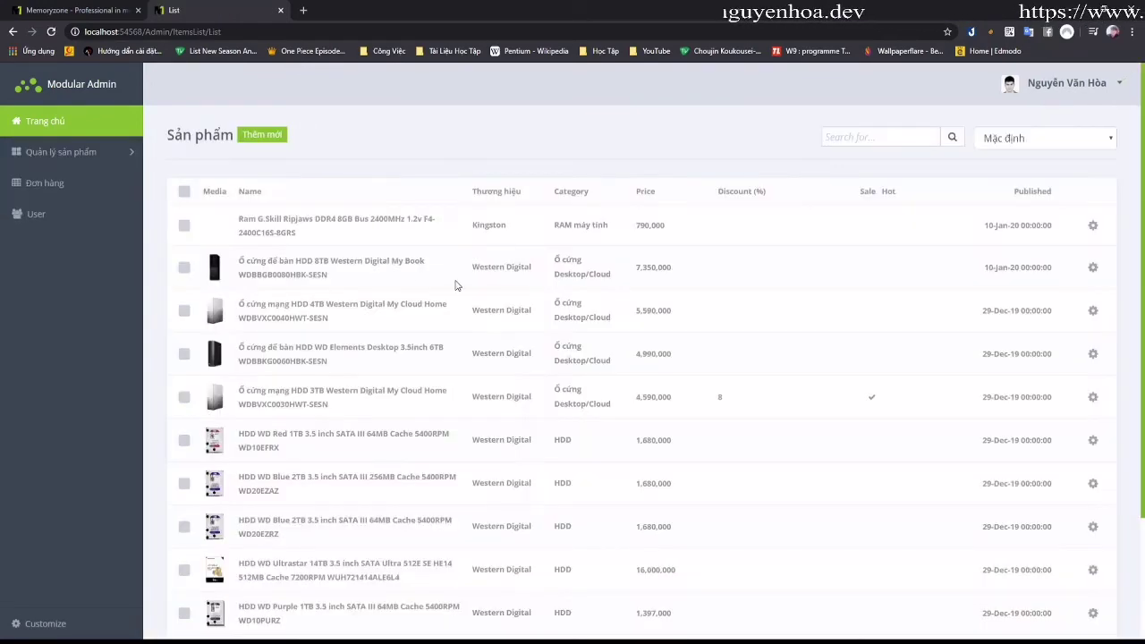
scroll(685, 274, down, 2)
scroll(700, 287, up, 2)
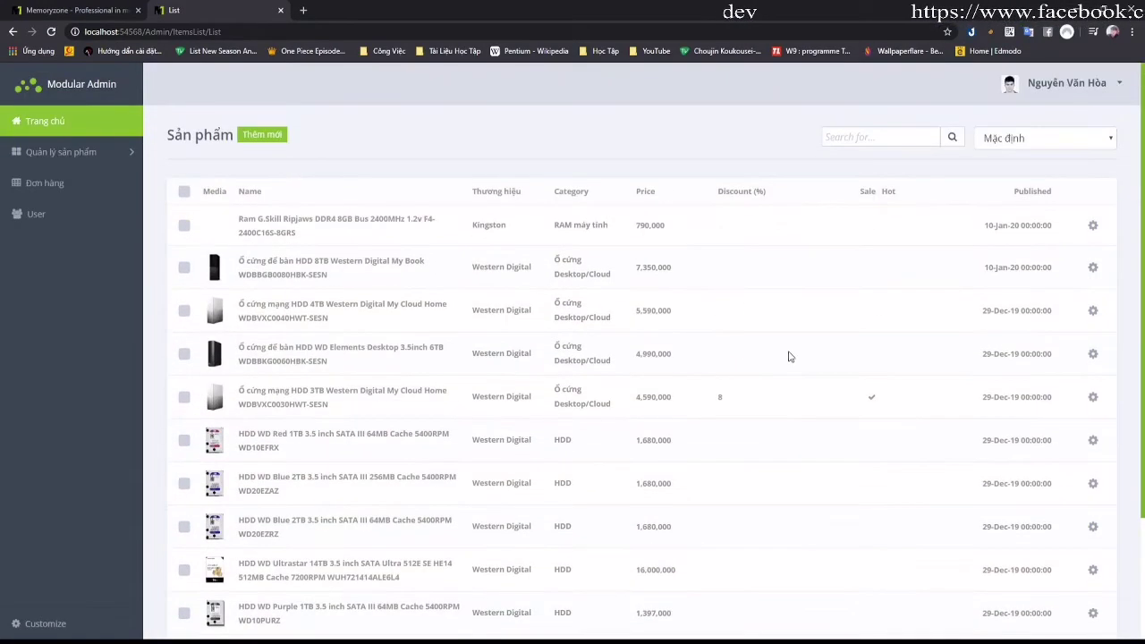
scroll(774, 337, down, 2)
scroll(488, 422, down, 1)
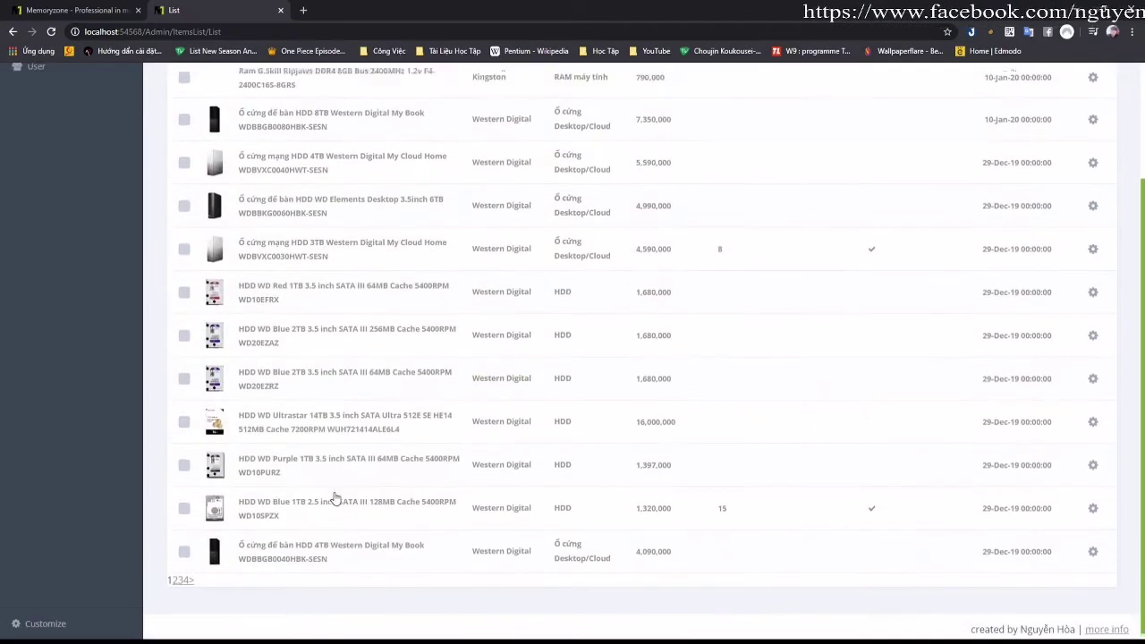
scroll(332, 498, up, 3)
click(262, 136)
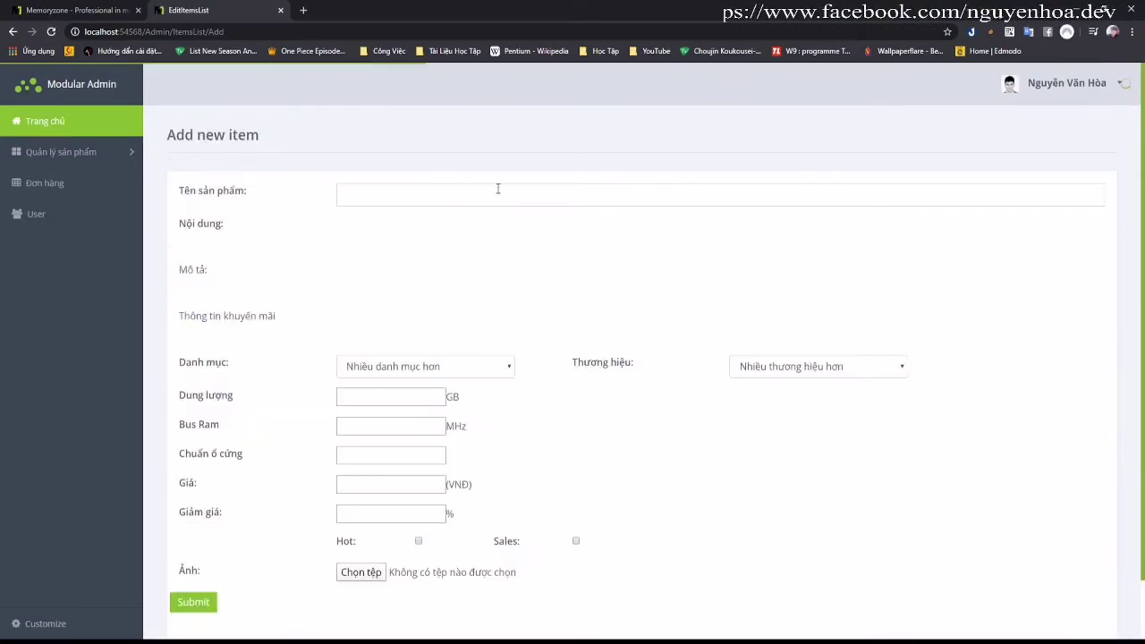
Step: Name the product 'sản phẩm 1' and give it the content 'Nội dung 1'
click(435, 194)
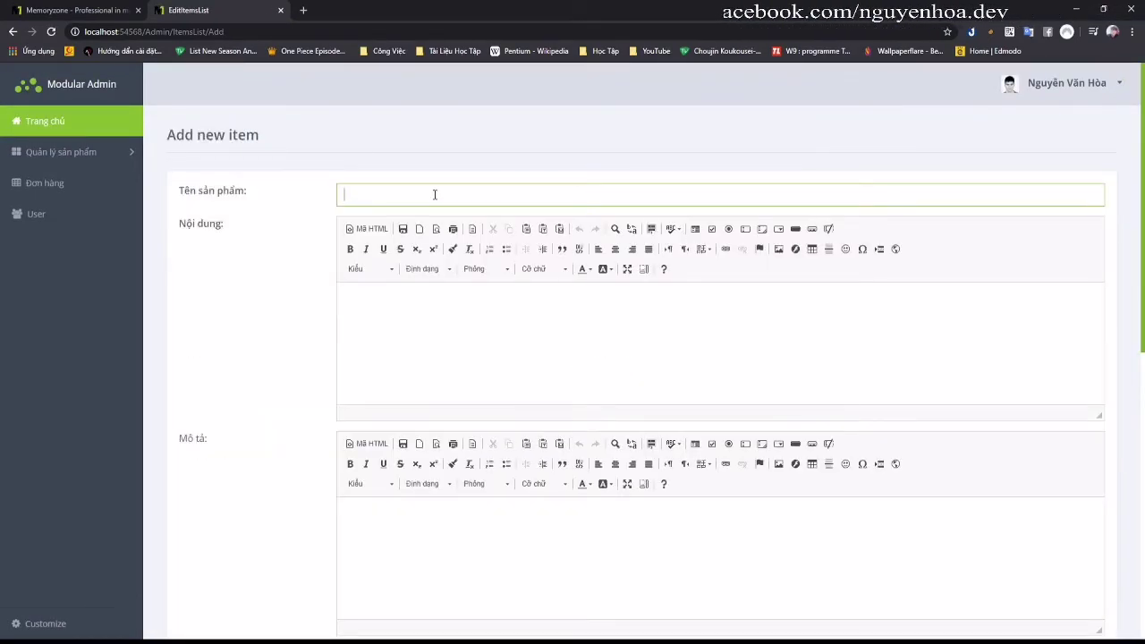
text(sản phẩm 1)
click(414, 318)
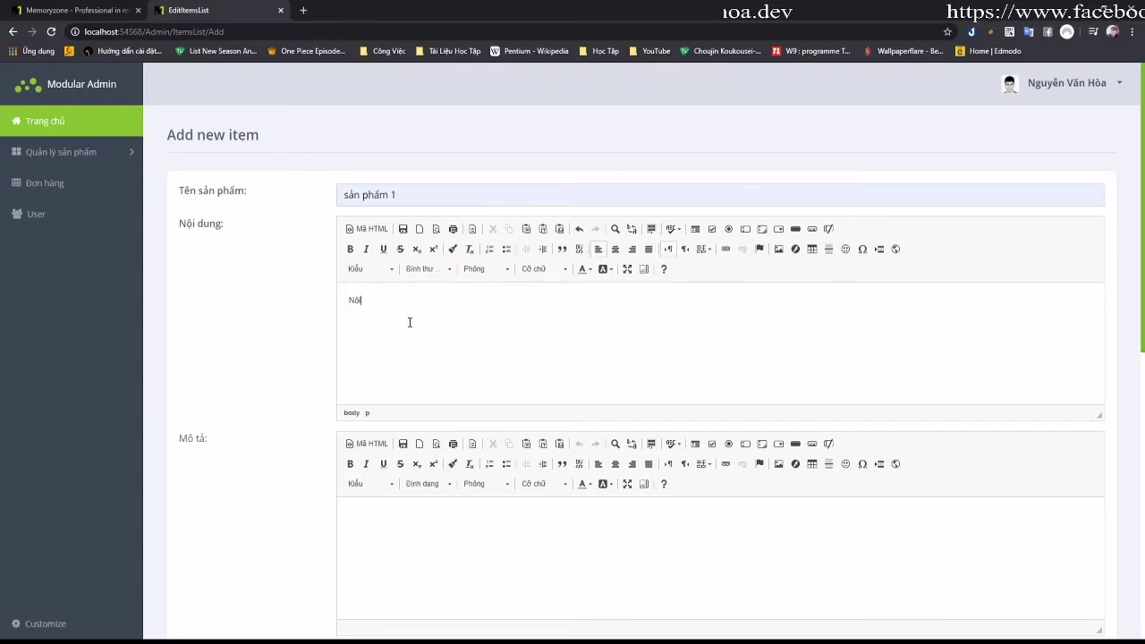
text(Nội dung 1)
Step: Fill description 'mô tả 1' and promotion info 'THông tin khuyến mãi 1', and set category SSD
key(Tab)
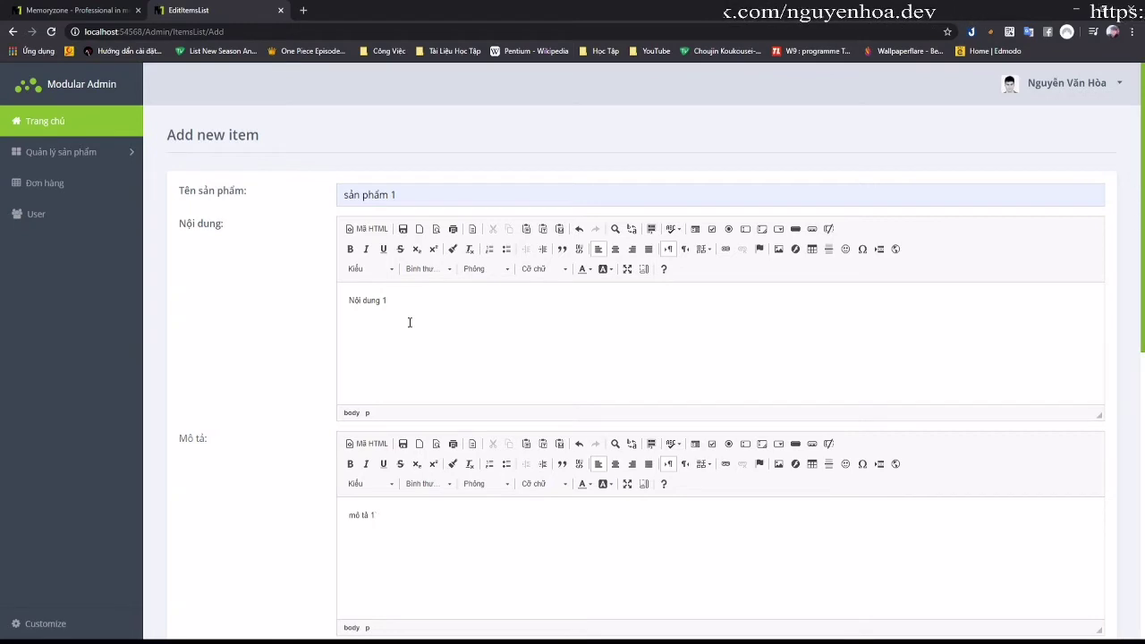
key(Tab)
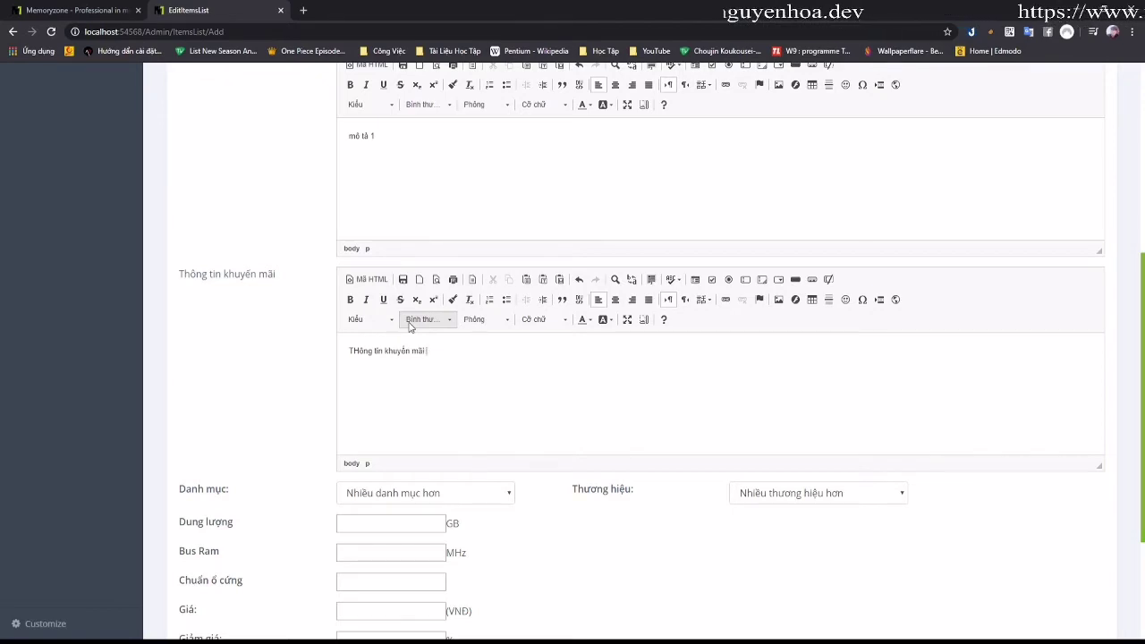
key(Tab)
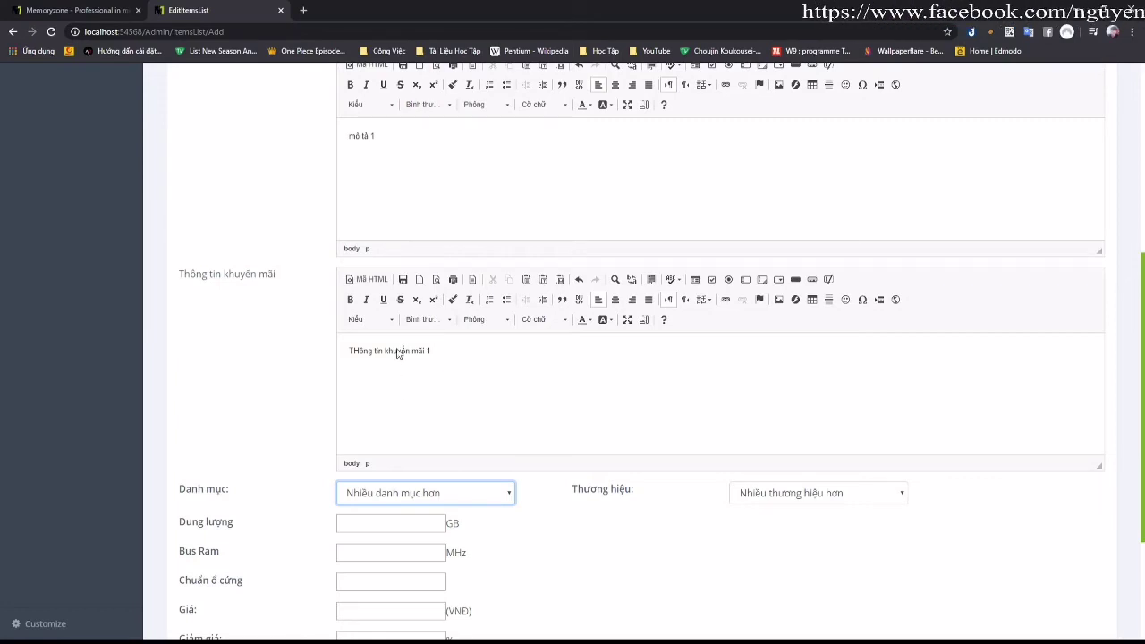
key(s)
key(Tab)
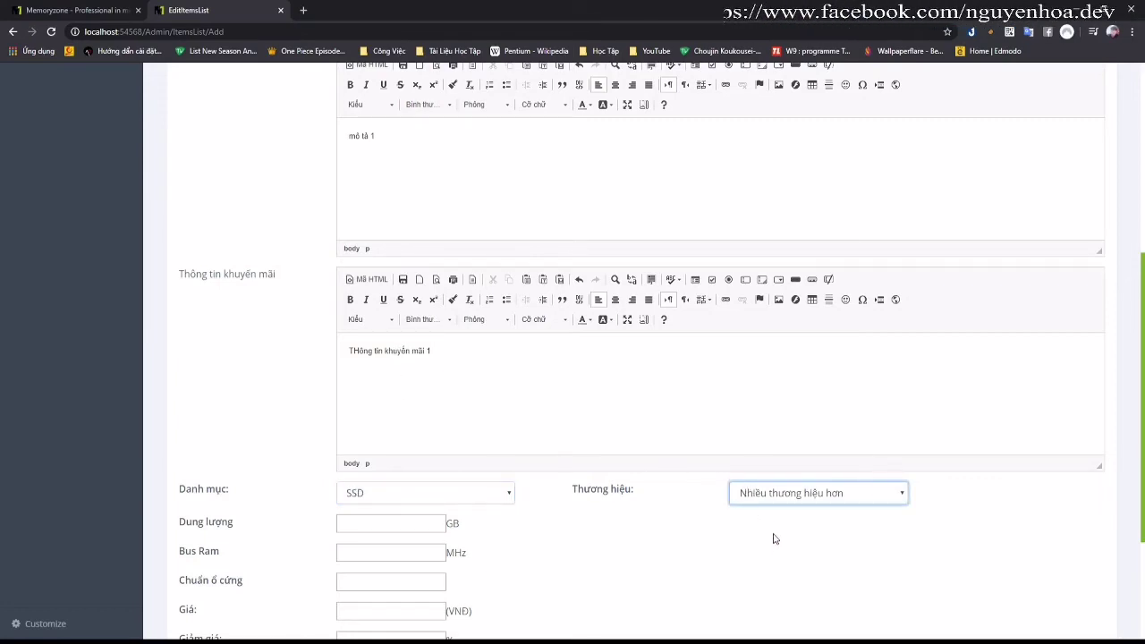
Step: Set the brand to SamSung and enter the storage capacity and 5,000,000 price
key(s)
scroll(468, 421, down, 2)
click(398, 330)
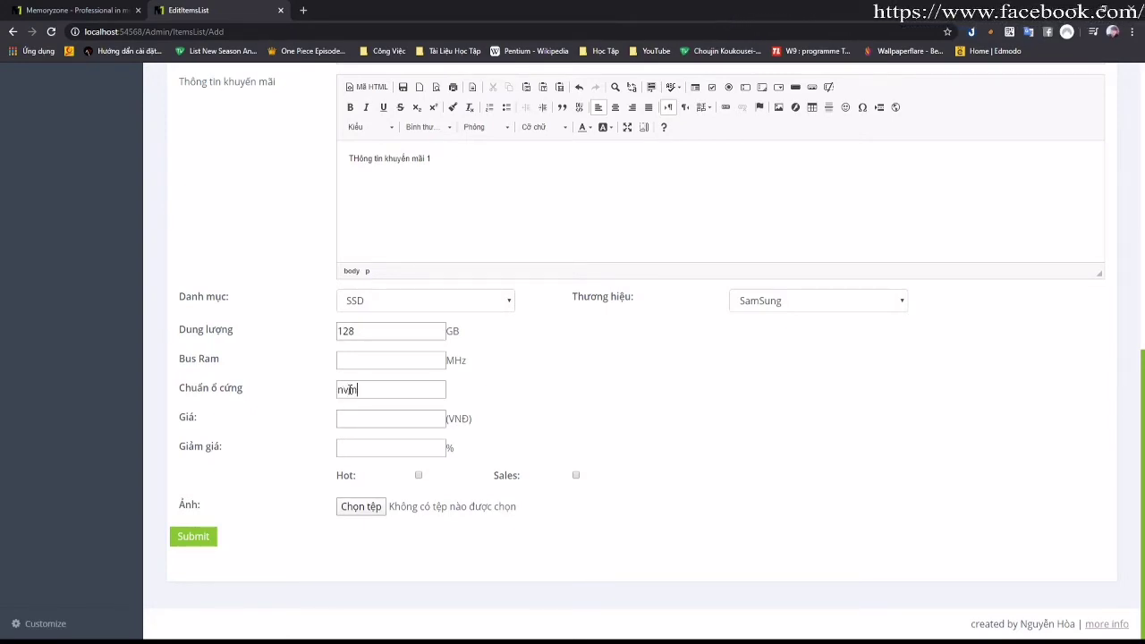
click(379, 419)
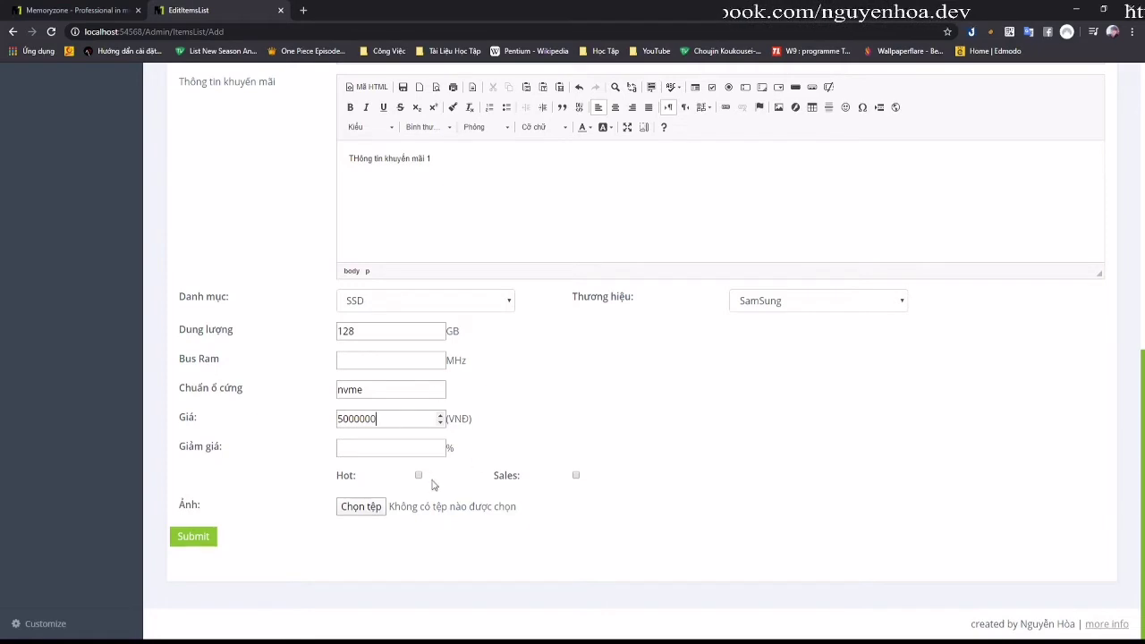
Step: Mark it Hot and Sales with 15% discount, attach 970-evo-plus-250gb-03.jpg, and submit
click(418, 475)
click(577, 476)
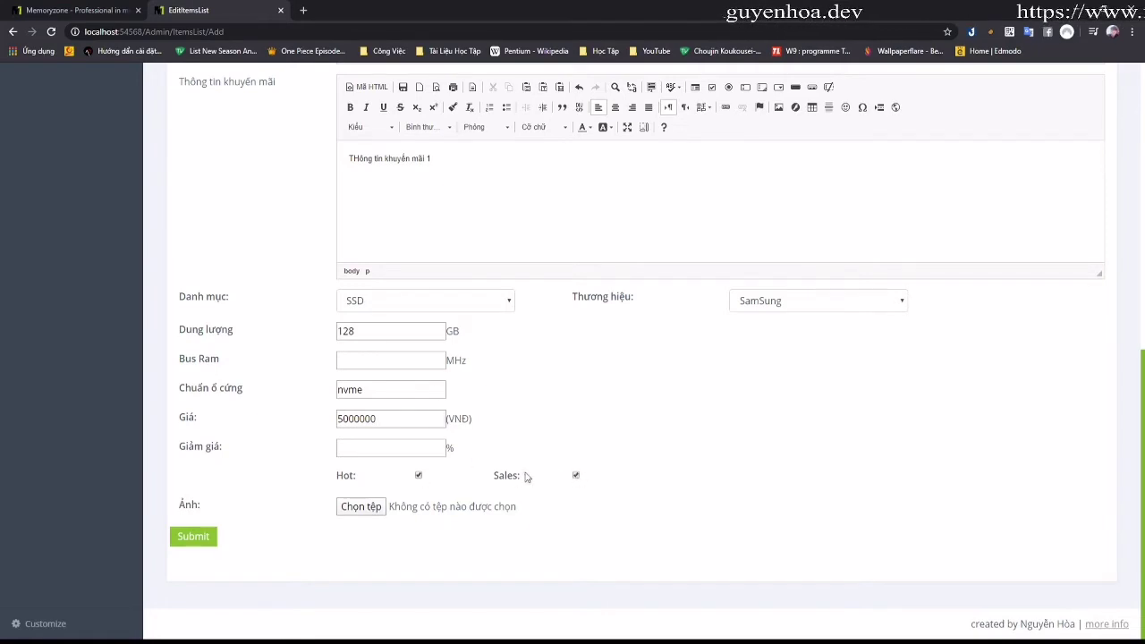
click(429, 447)
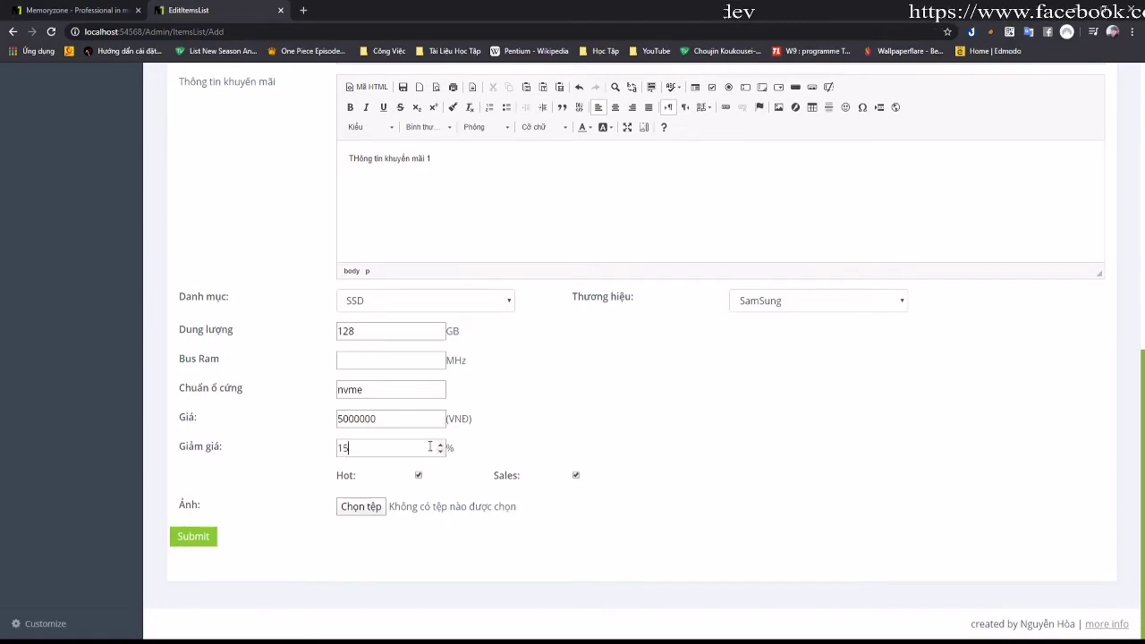
click(378, 506)
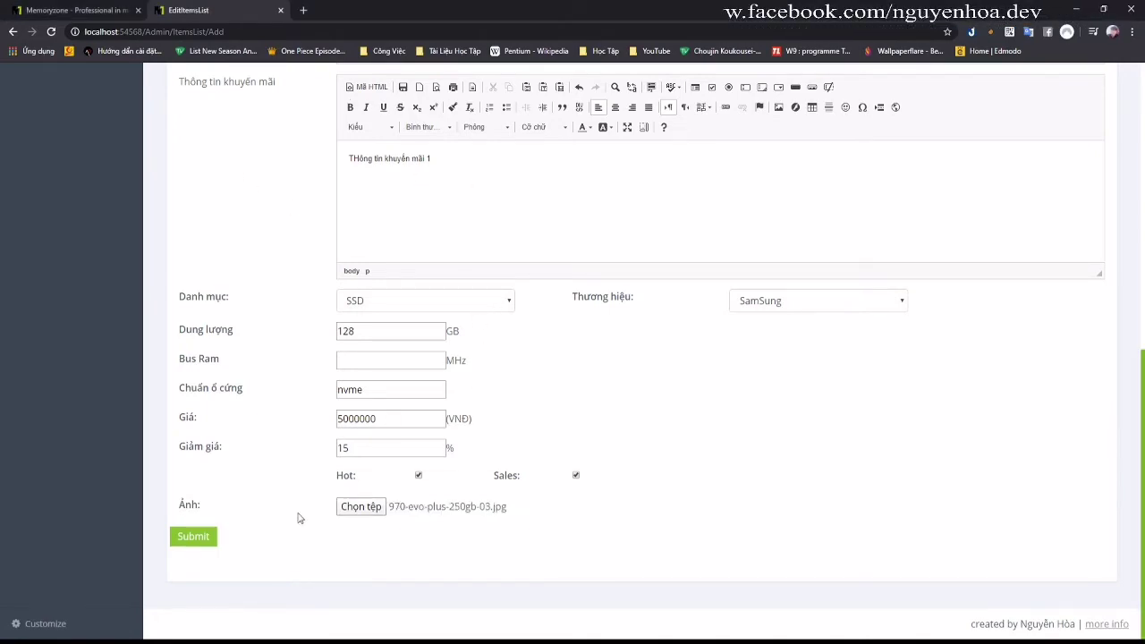
click(193, 537)
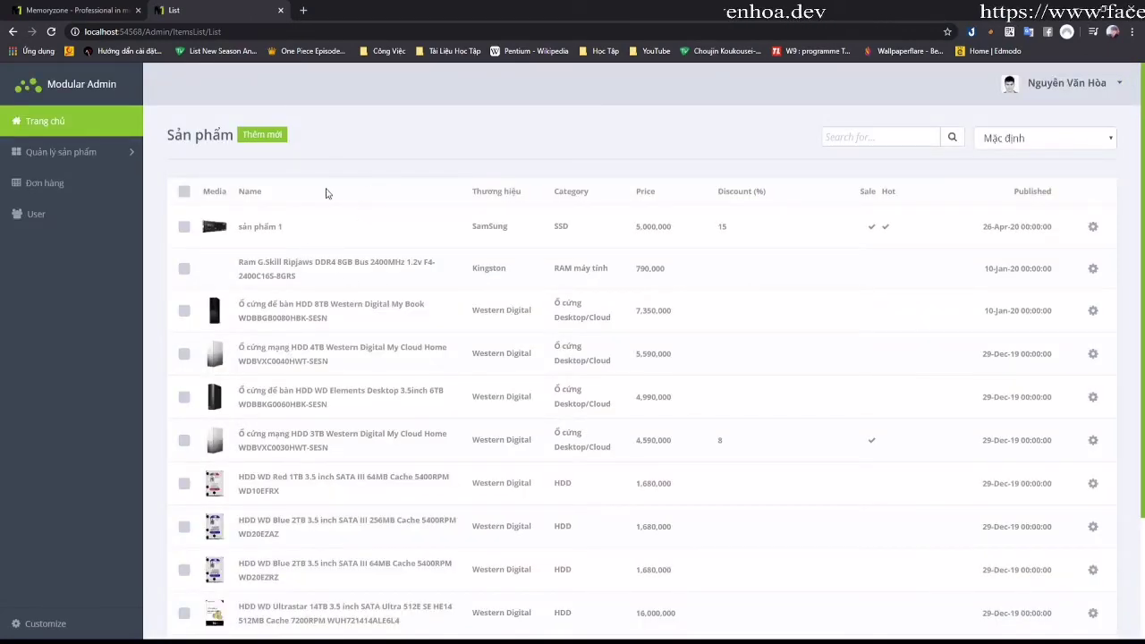
Step: Open sản phẩm 1 from the shop's SSD category and verify its discounted 4.250.000 đ price
click(98, 12)
scroll(299, 171, down, 3)
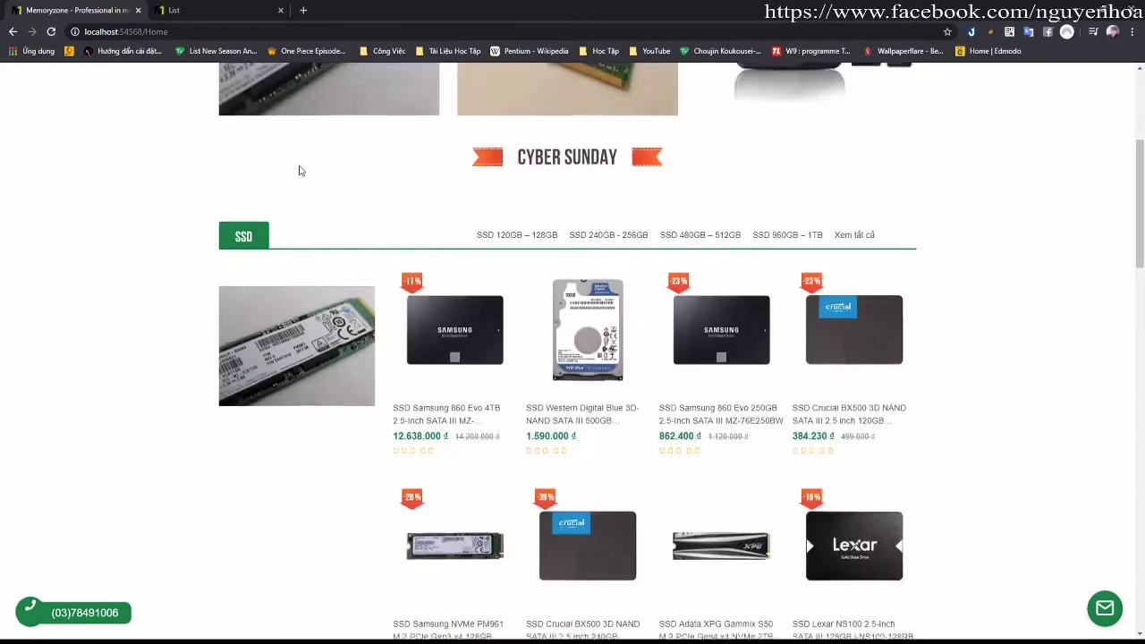
scroll(244, 438, up, 2)
click(244, 437)
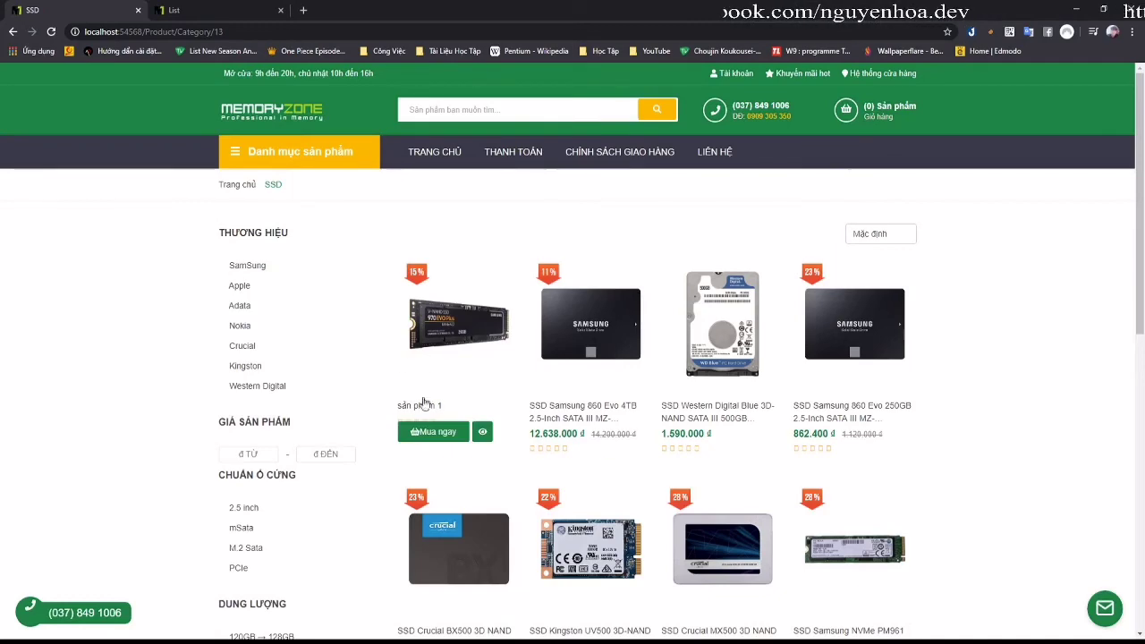
click(424, 361)
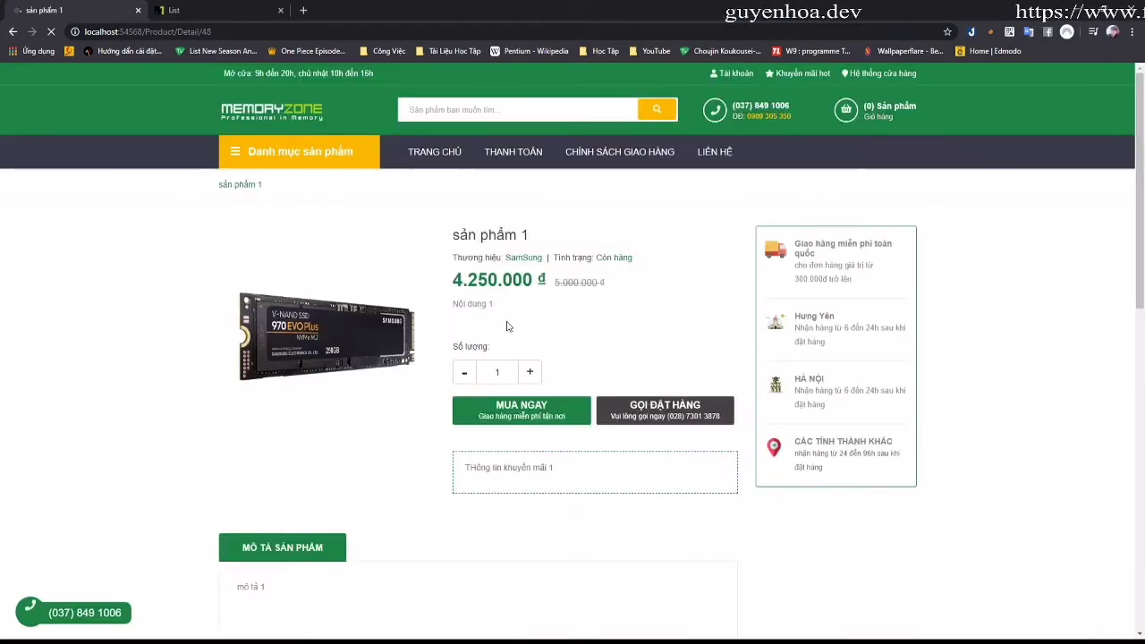
scroll(577, 317, down, 5)
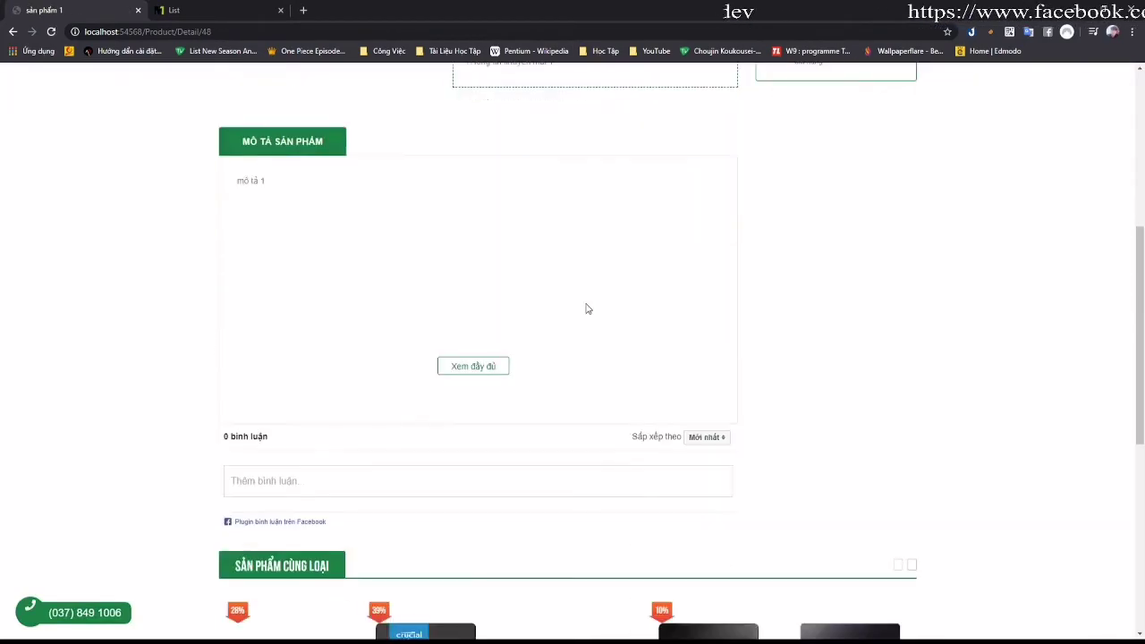
scroll(503, 338, down, 3)
scroll(247, 143, up, 4)
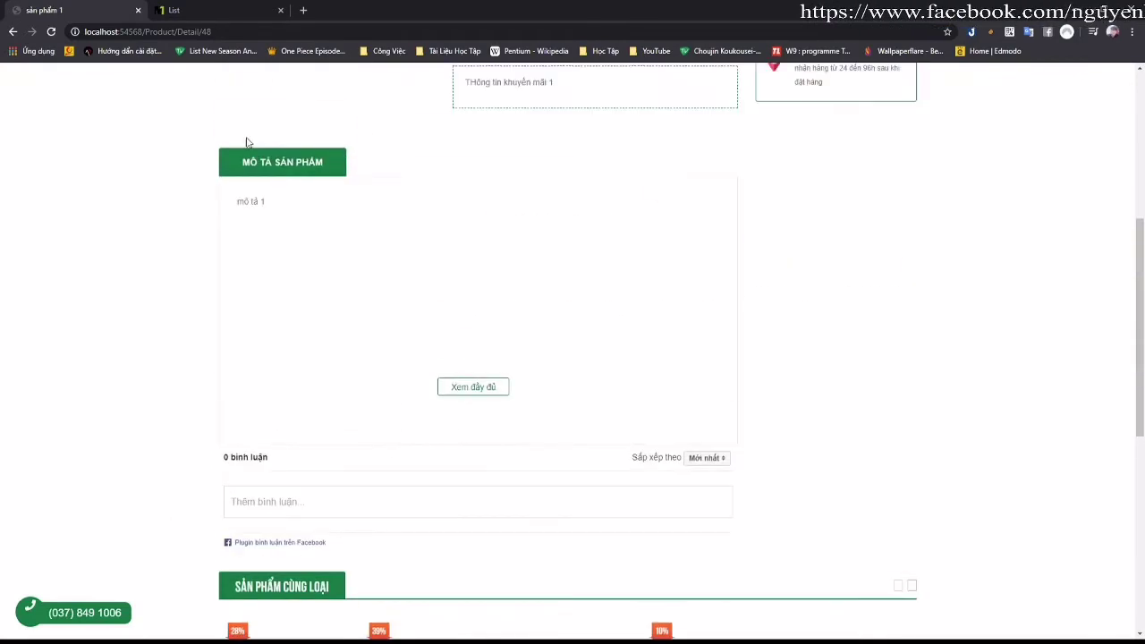
click(207, 12)
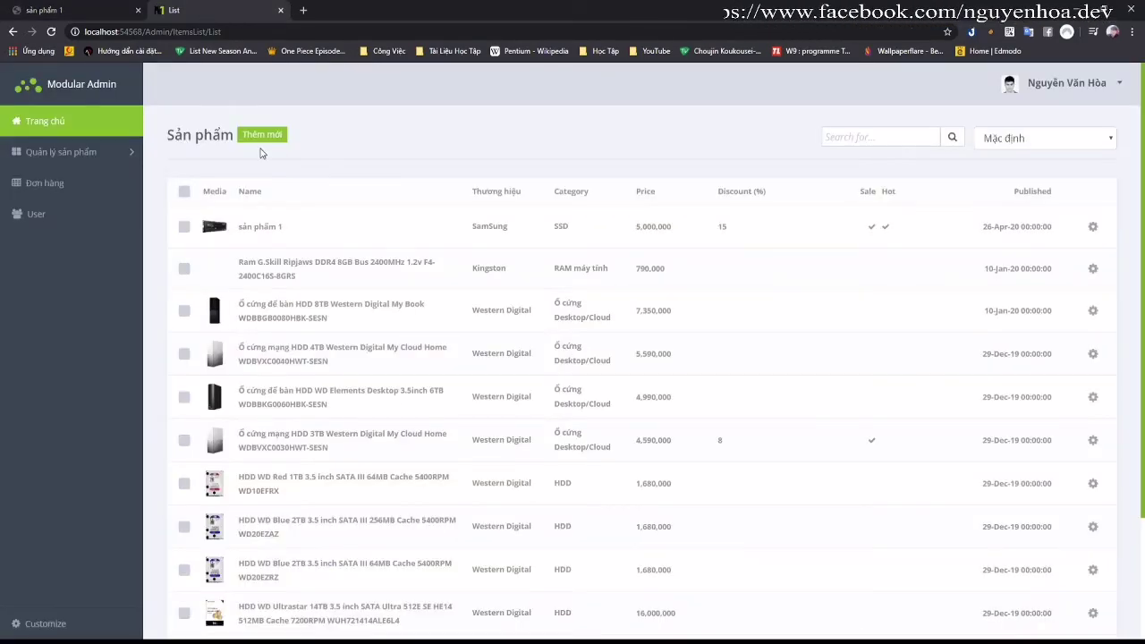
Step: Clear sản phẩm 1's Hot and Sales flags and save the product
click(244, 229)
scroll(413, 265, down, 2)
scroll(413, 265, down, 5)
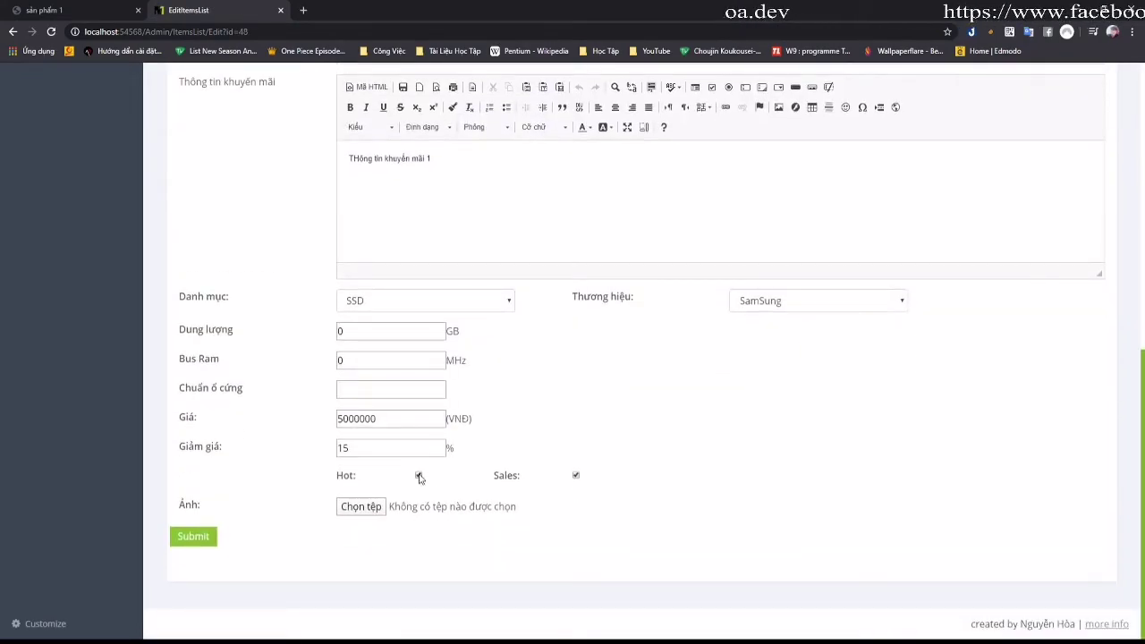
click(418, 476)
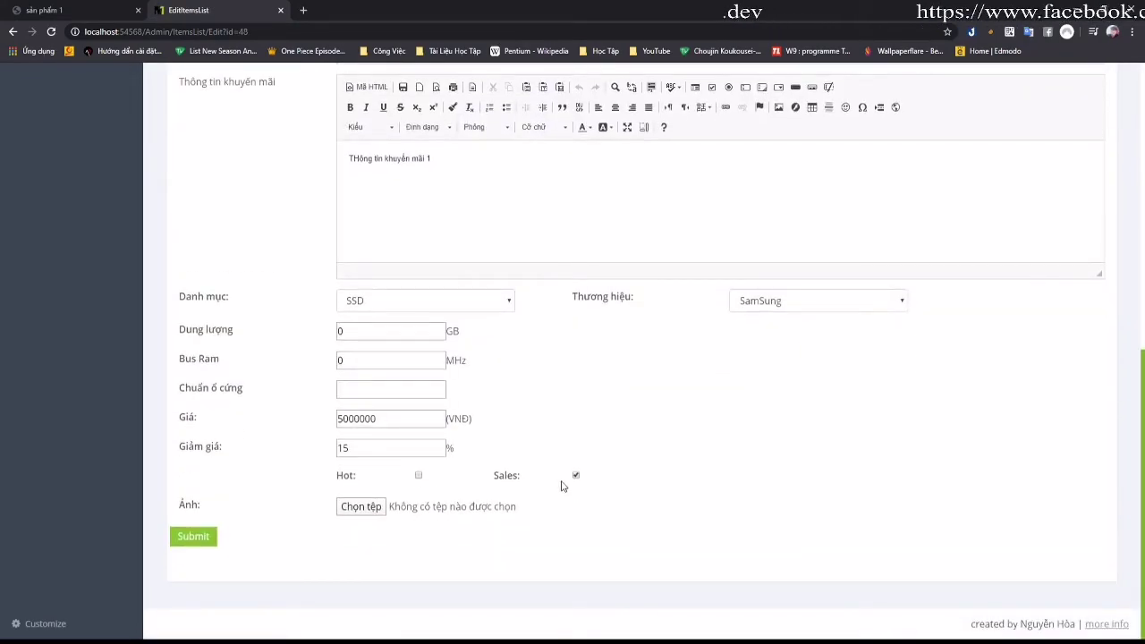
click(193, 535)
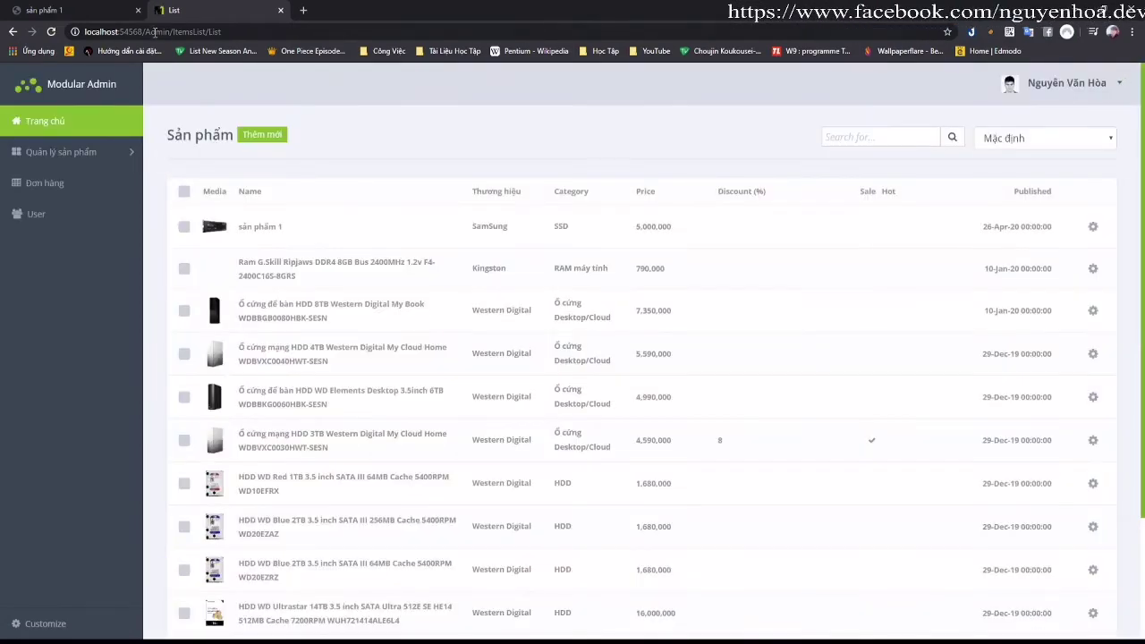
click(125, 14)
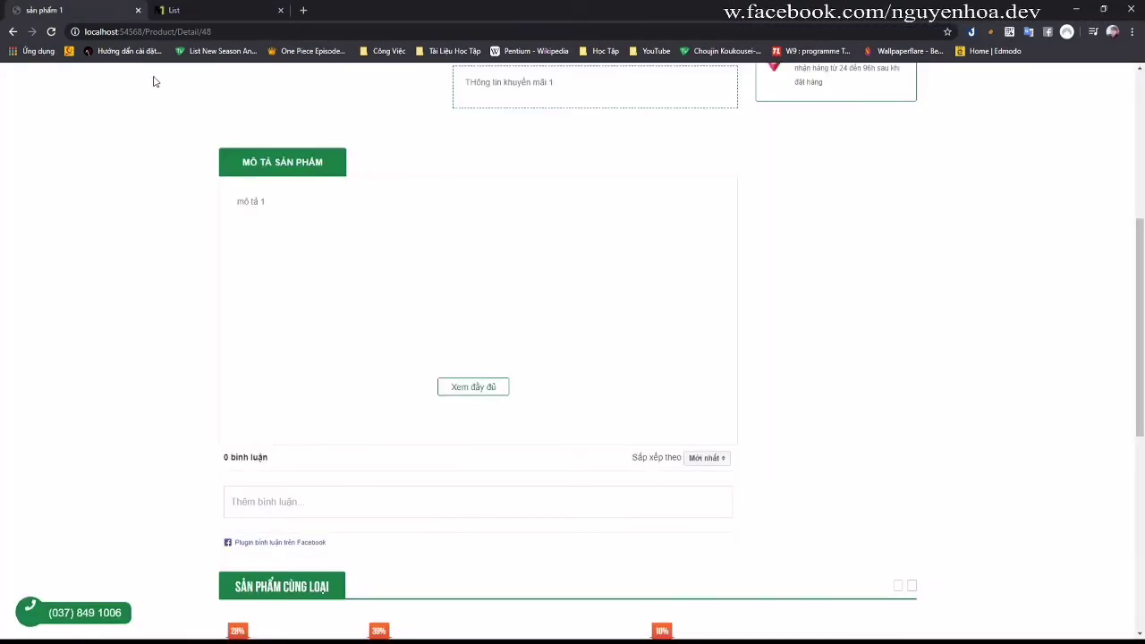
key(alt+Left)
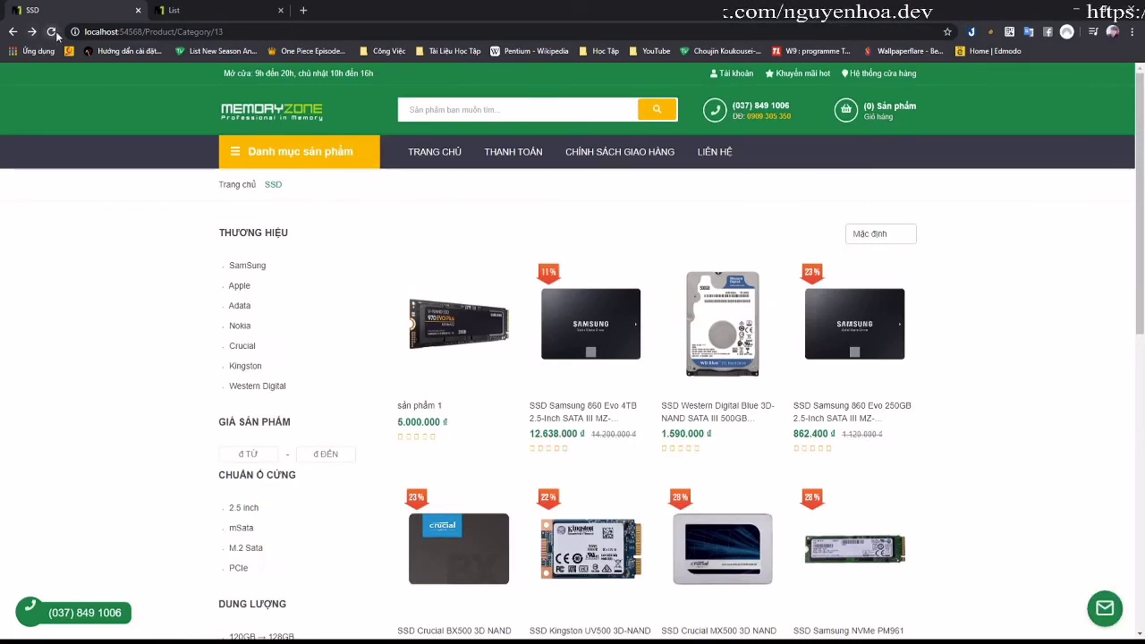
Step: Reload the shop and confirm sản phẩm 1 shows the full 5.000.000 đ with no discount
click(53, 33)
mouse_move(456, 324)
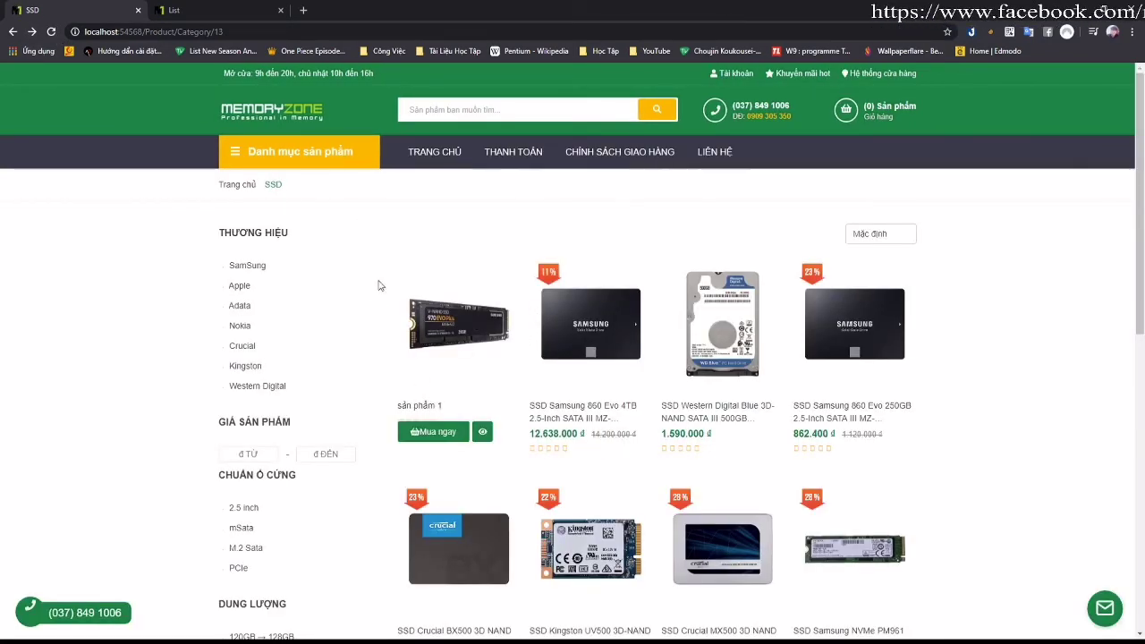
click(276, 119)
scroll(608, 393, down, 5)
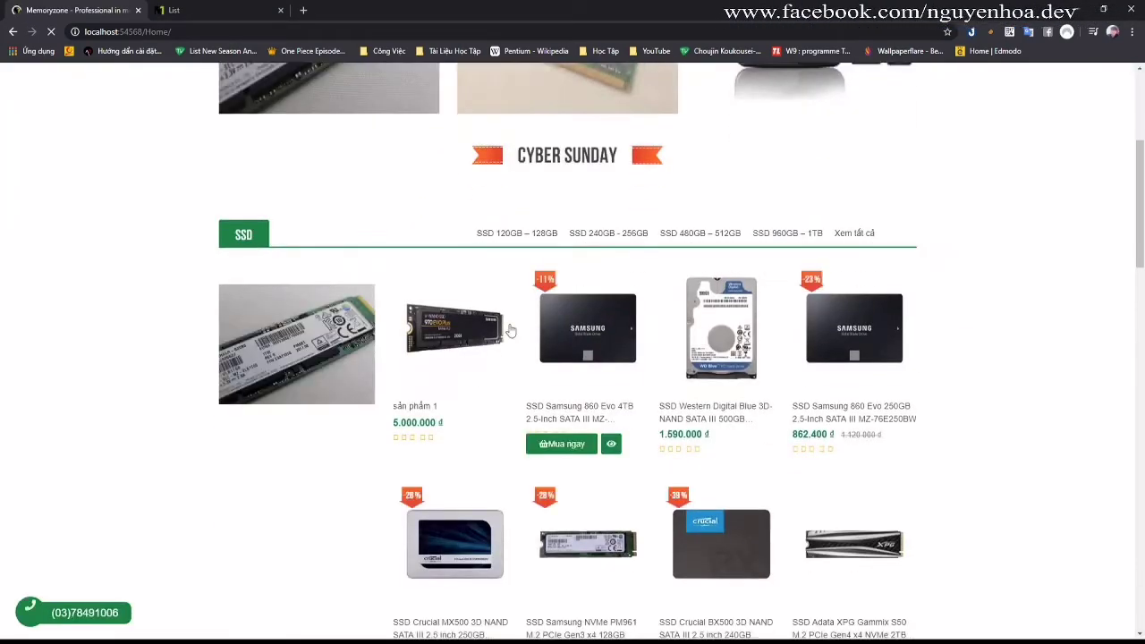
click(458, 353)
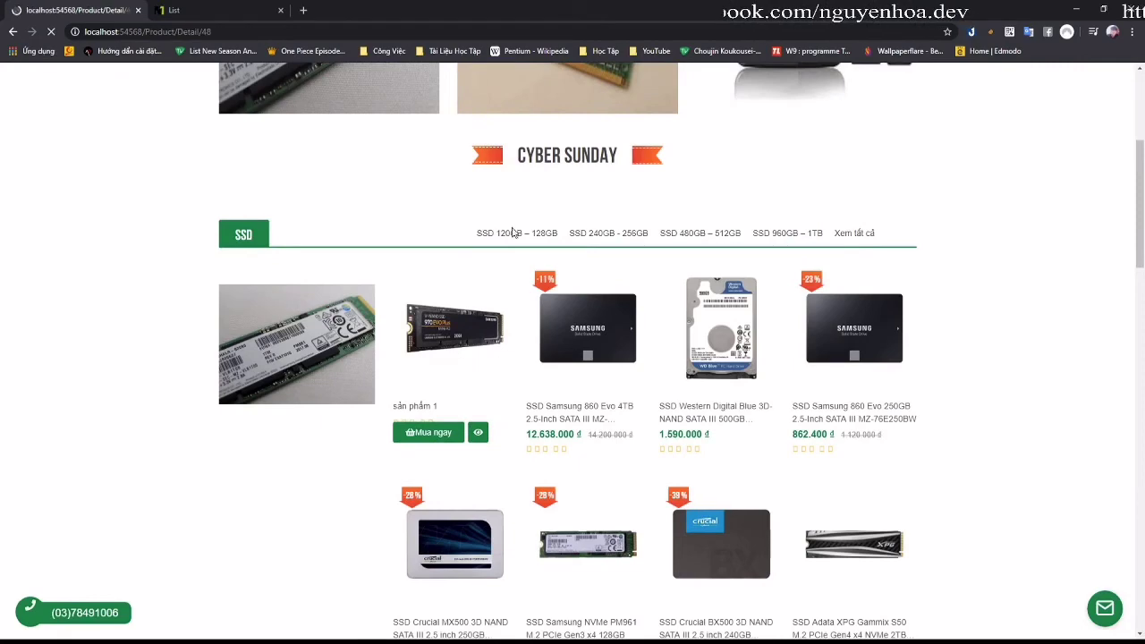
click(237, 13)
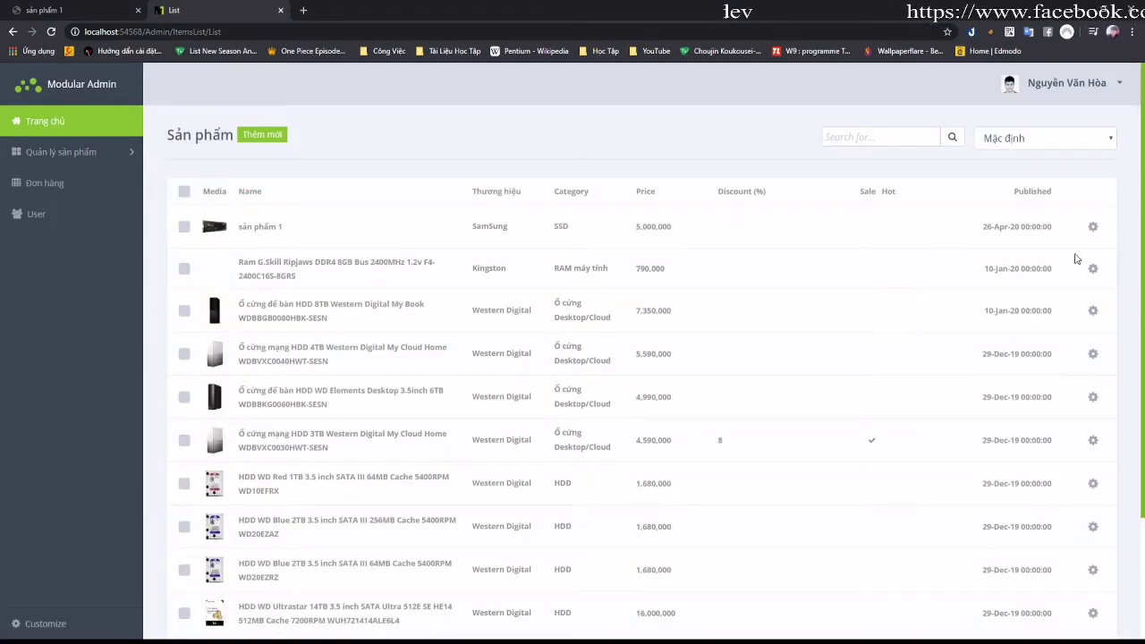
Step: Delete sản phẩm 1 from the admin product list and reload its shop page
click(1093, 227)
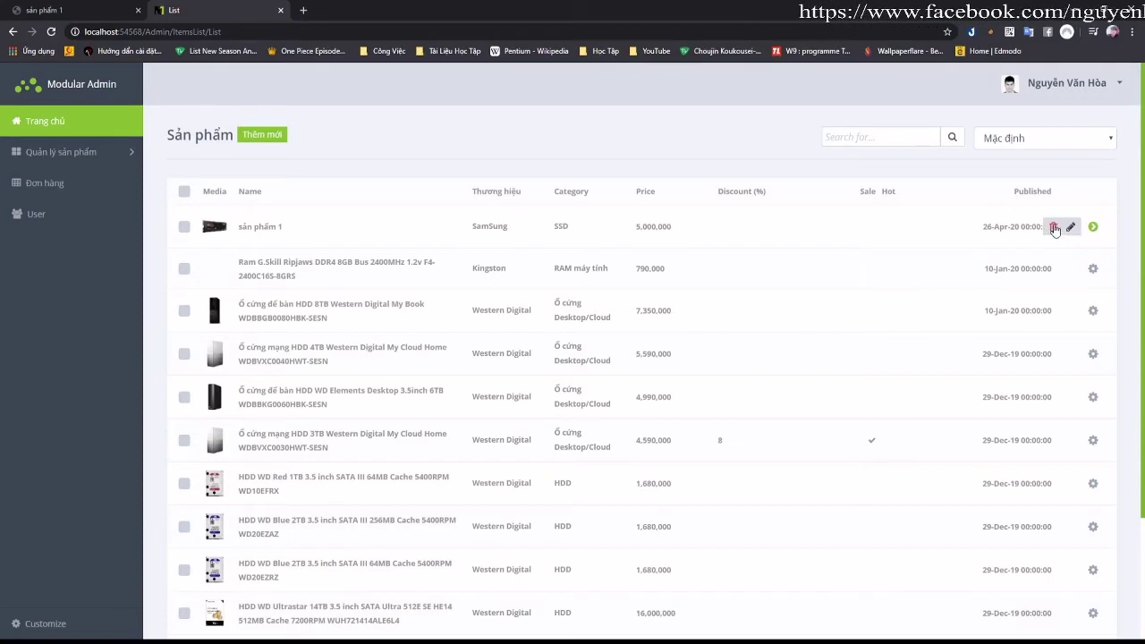
click(1055, 229)
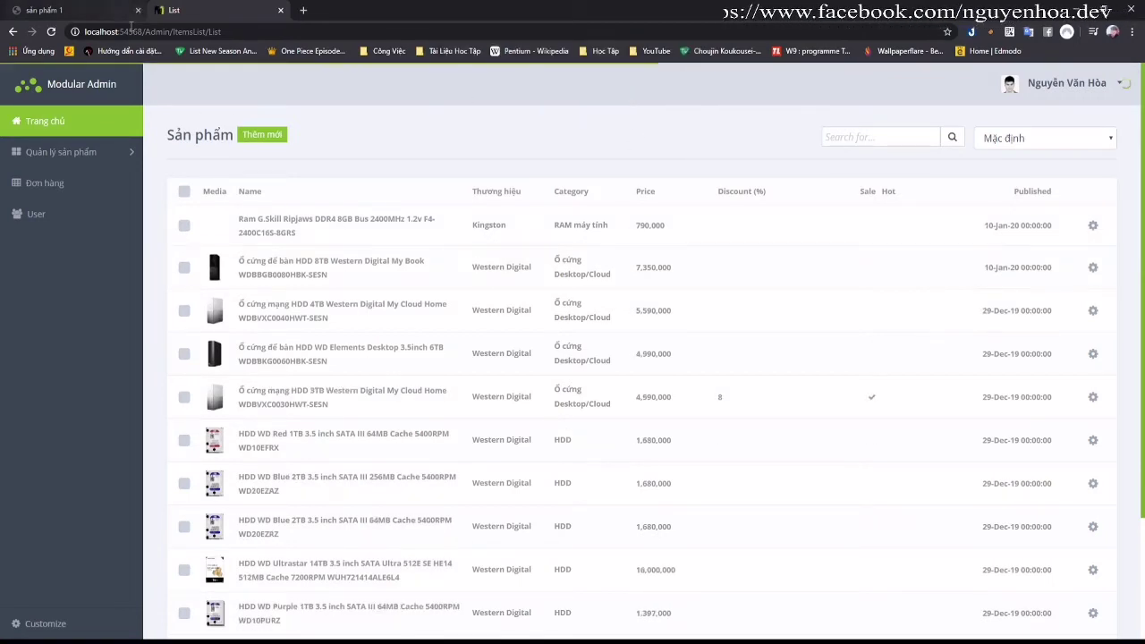
click(102, 12)
click(51, 32)
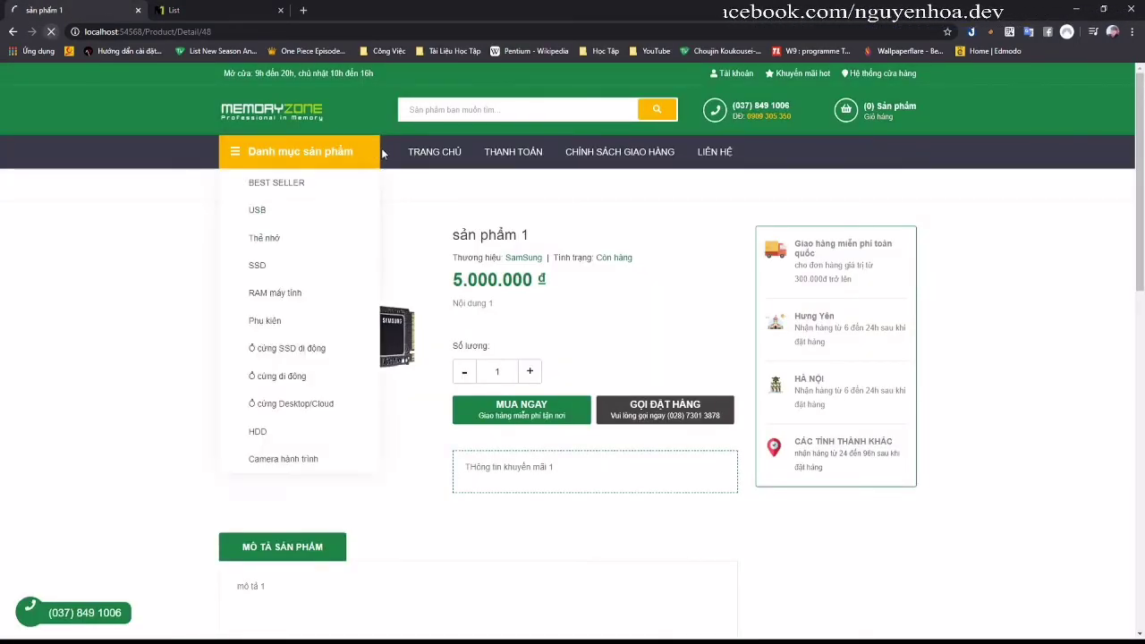
key(alt+Left)
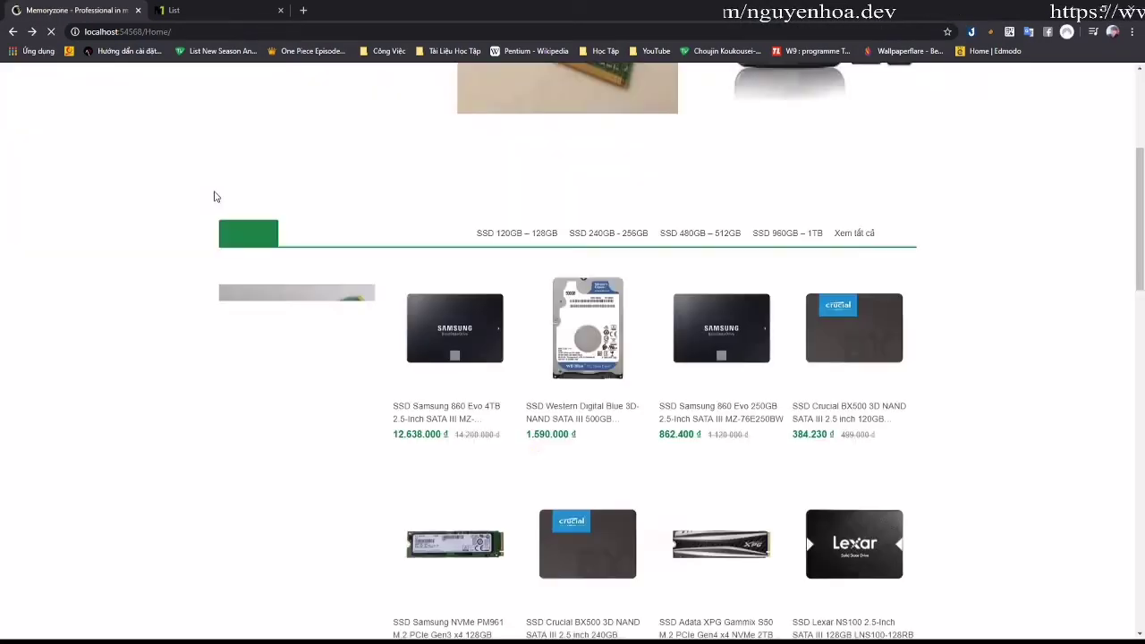
Step: Check the shop's SSD listing no longer contains sản phẩm 1, then return to admin
scroll(471, 286, down, 3)
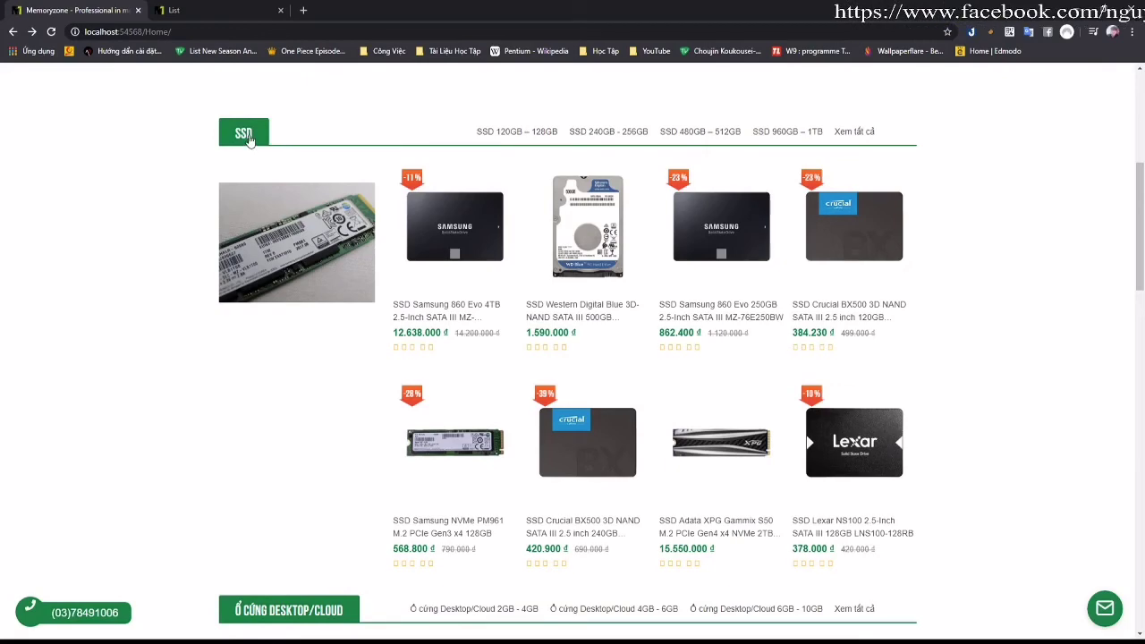
scroll(311, 138, up, 4)
scroll(325, 351, down, 2)
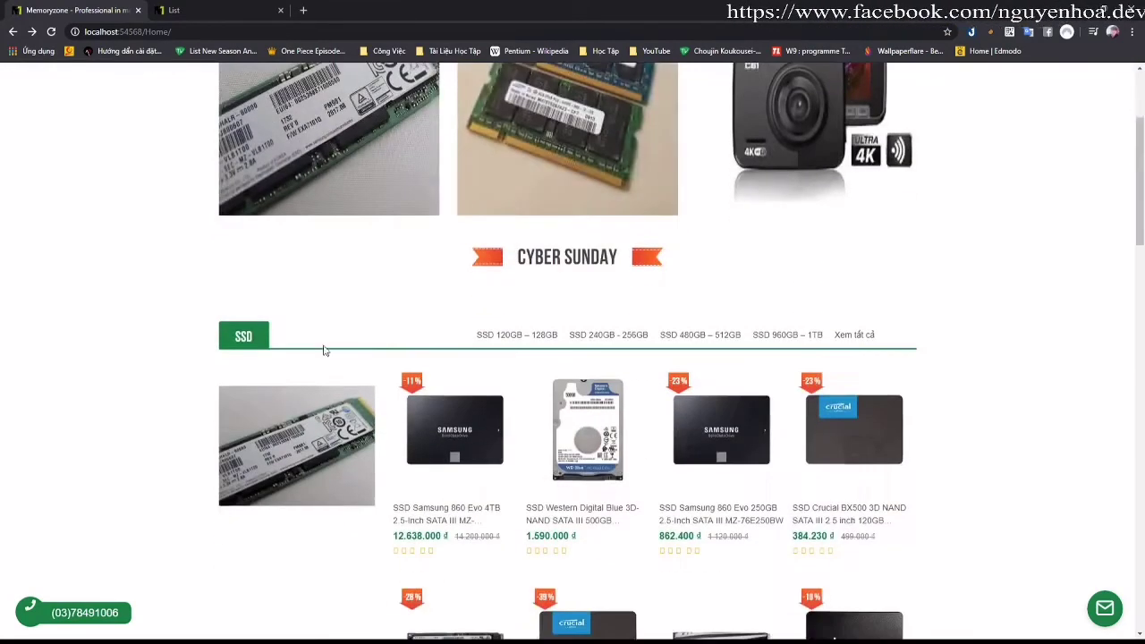
click(242, 338)
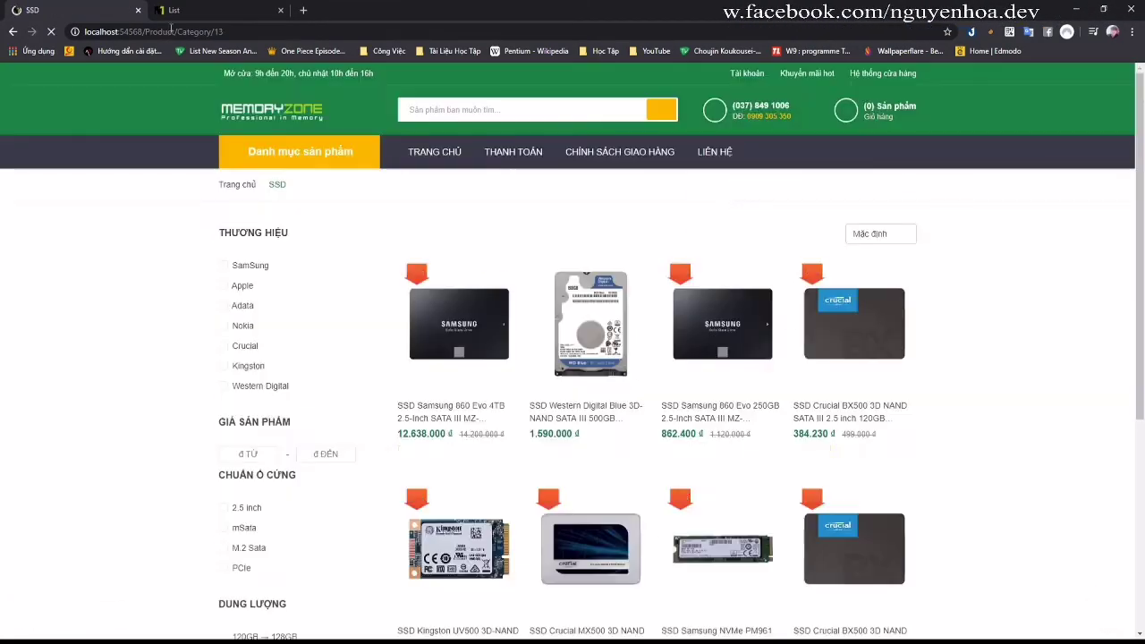
click(174, 10)
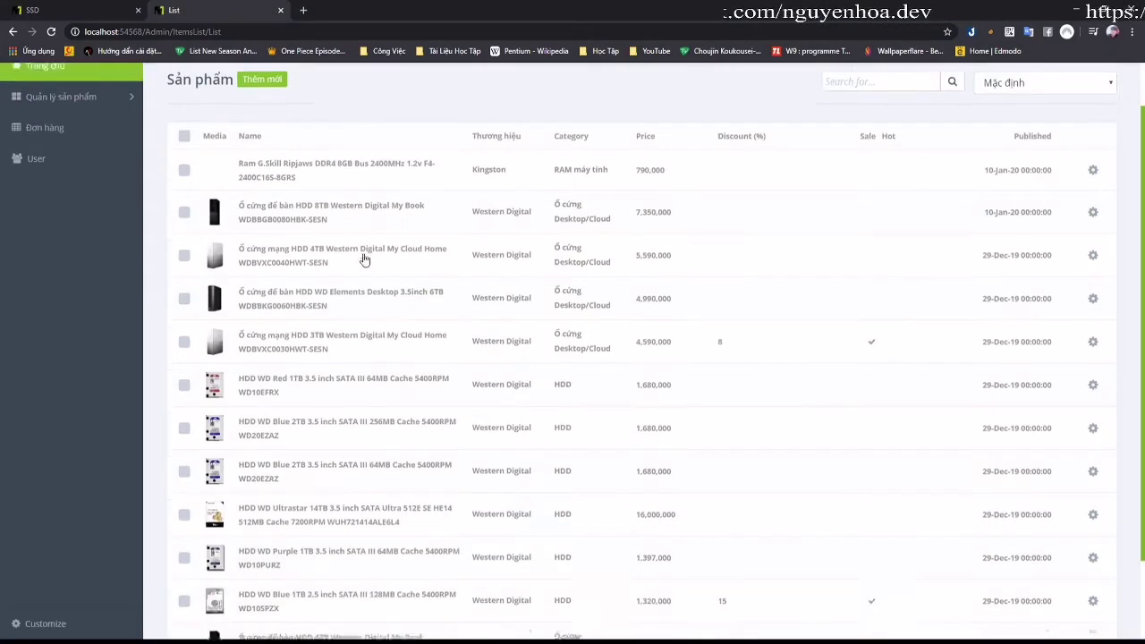
scroll(363, 260, down, 3)
scroll(379, 260, up, 3)
click(65, 157)
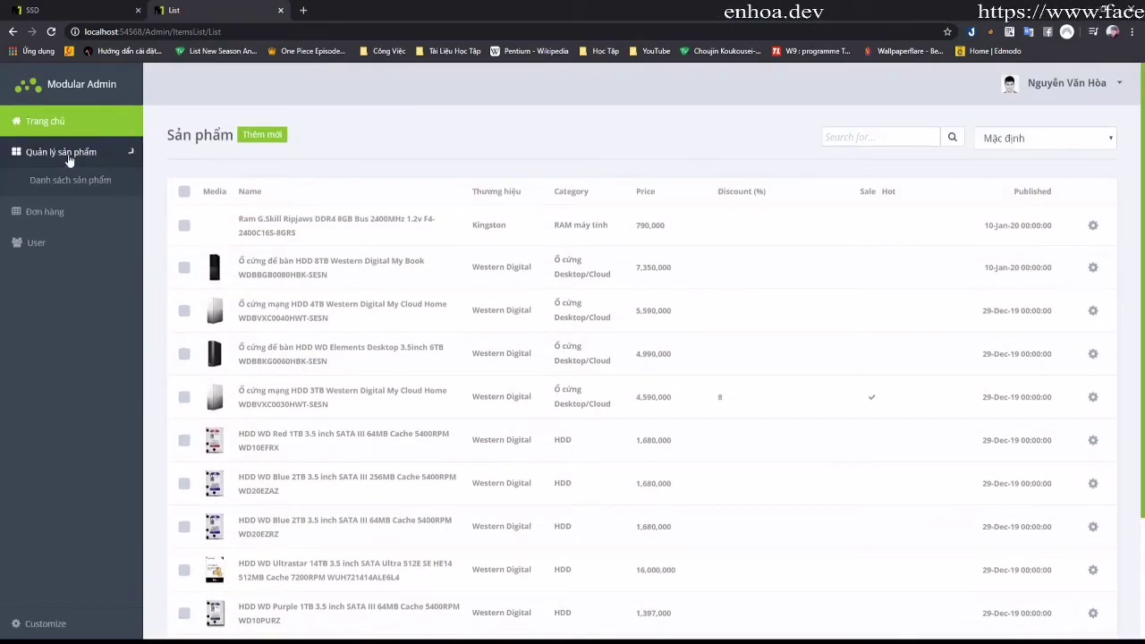
Step: Untick Show Home and Hot on the USB category and save it
click(97, 206)
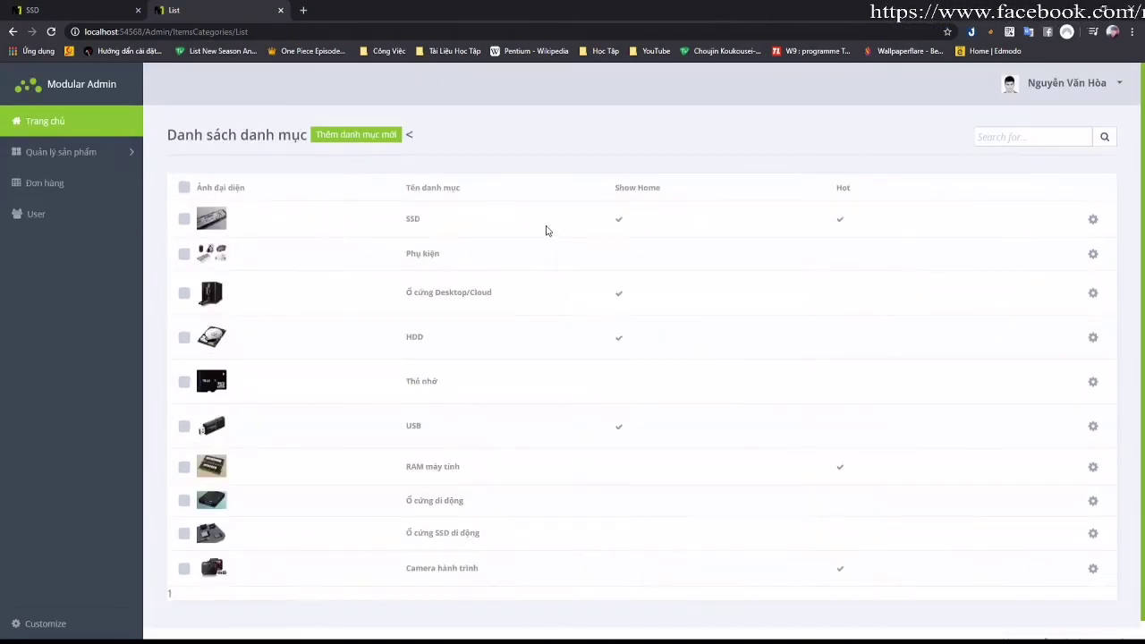
scroll(596, 280, down, 1)
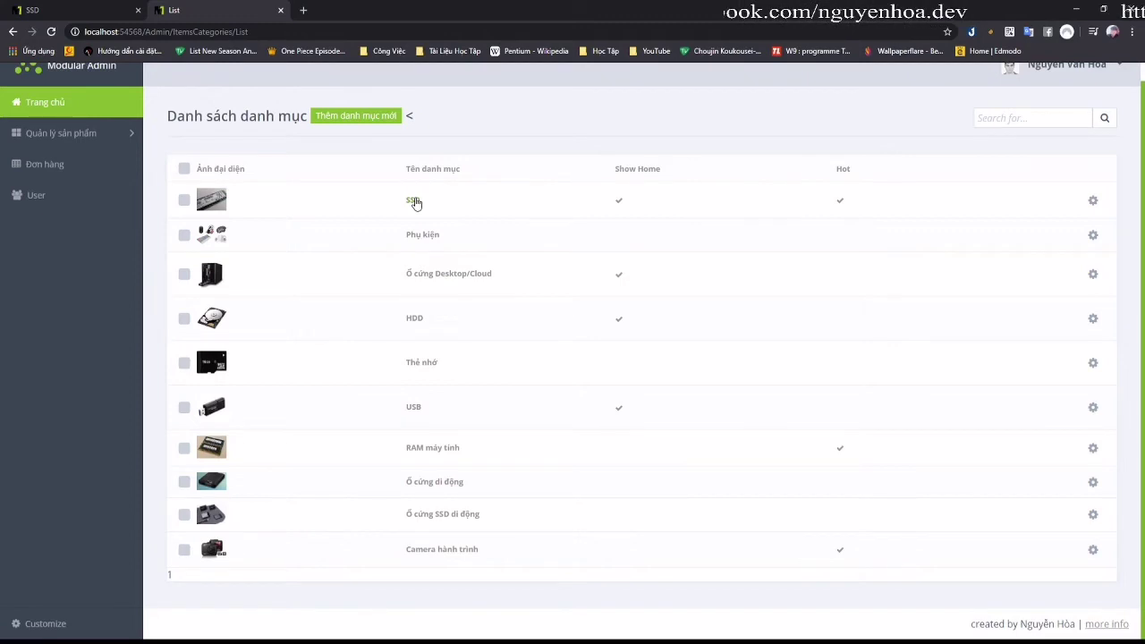
click(414, 405)
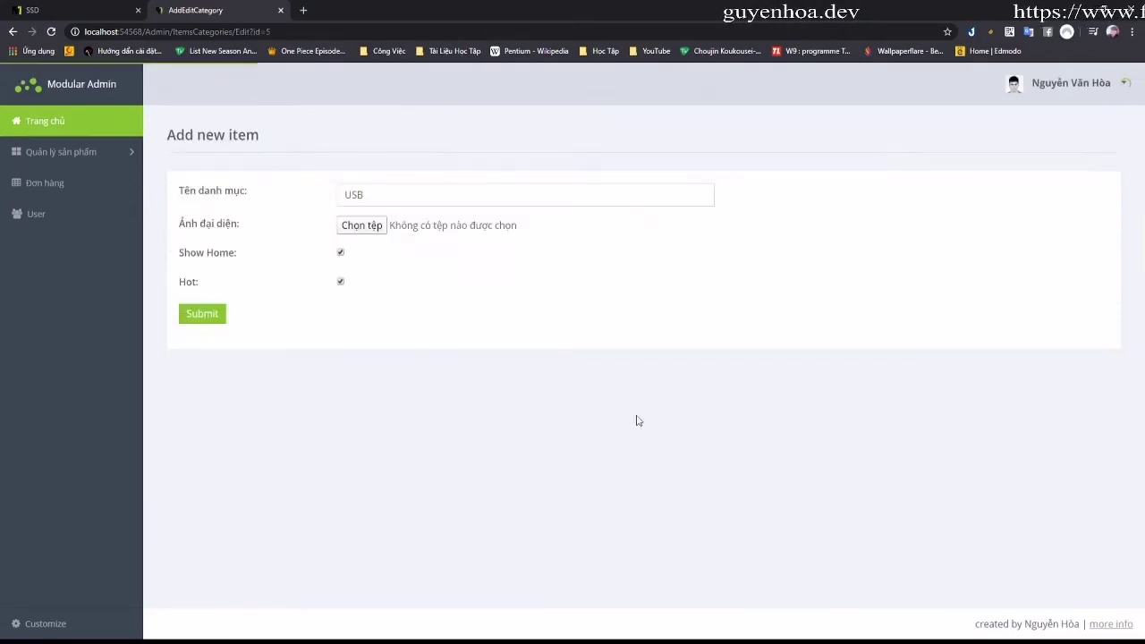
click(45, 10)
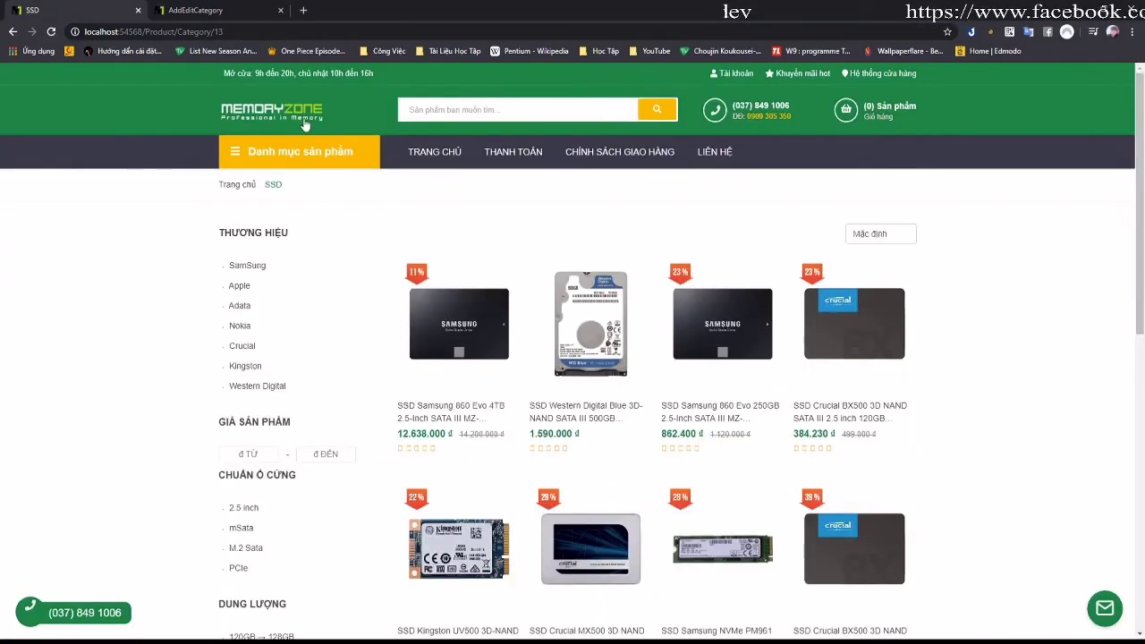
click(230, 183)
scroll(429, 282, down, 20)
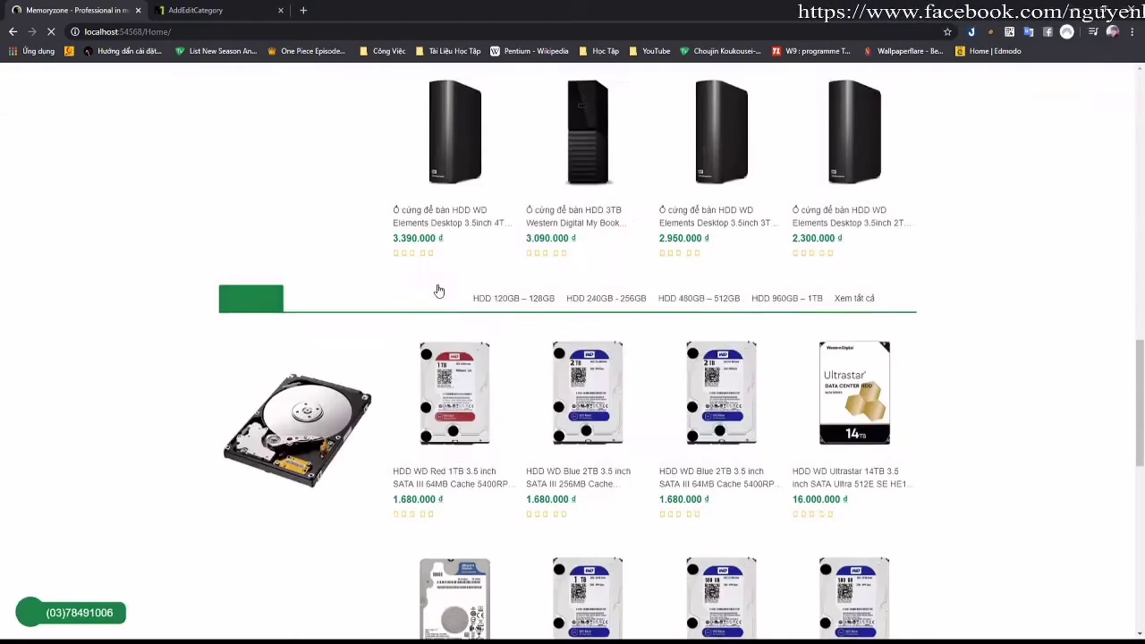
click(214, 10)
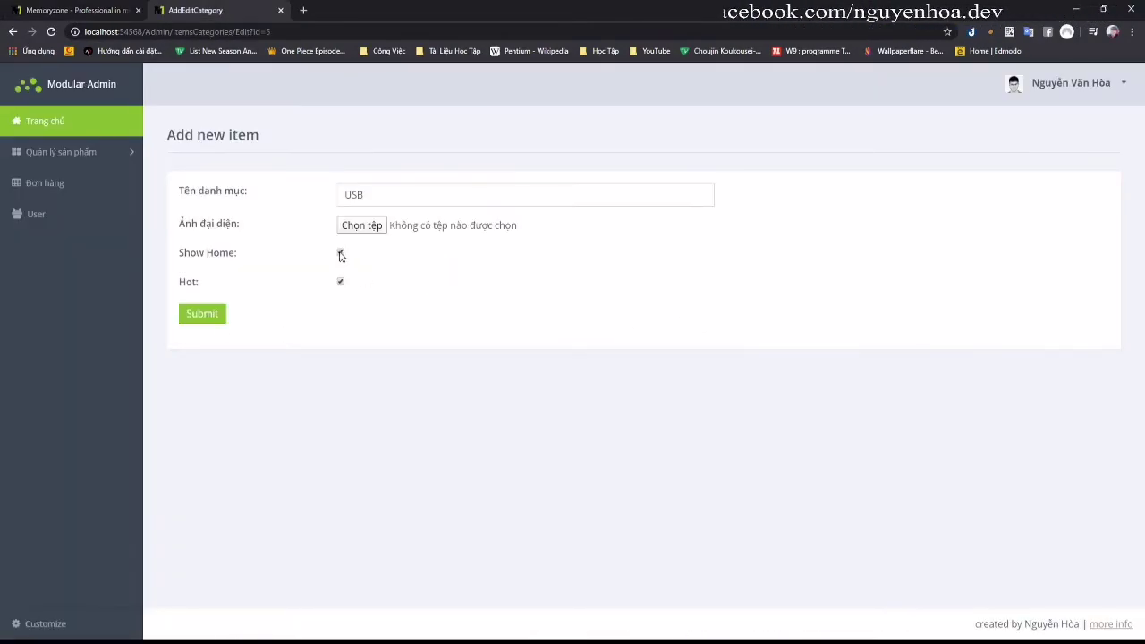
click(204, 315)
Step: Confirm the USB section no longer appears on the MemoryZone home page
click(95, 10)
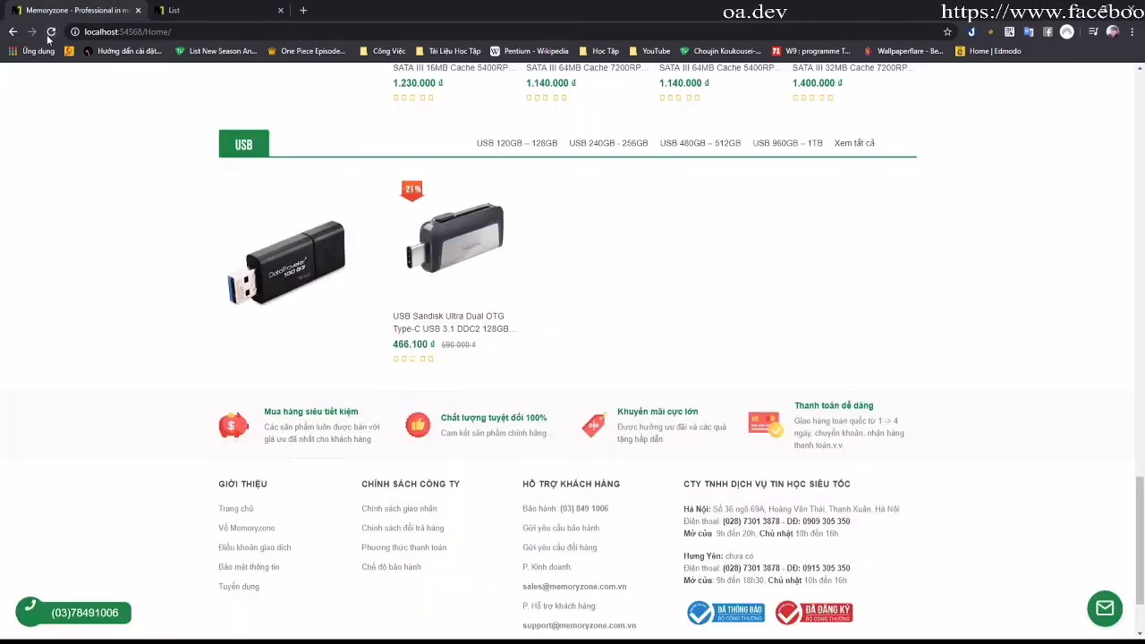
scroll(577, 306, down, 10)
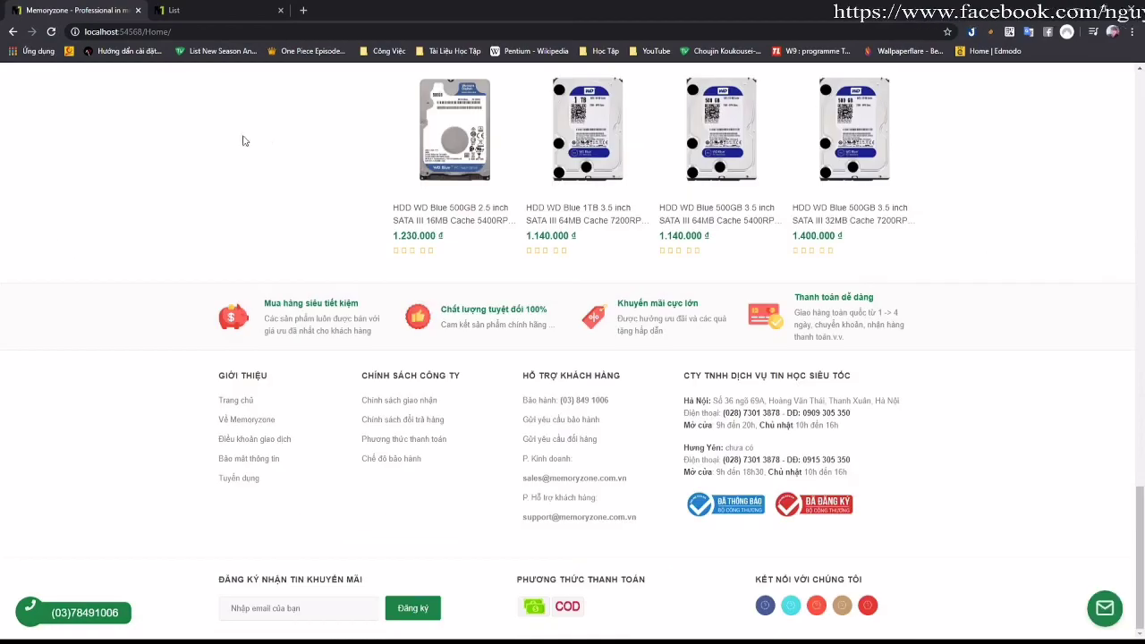
scroll(229, 257, up, 10)
scroll(238, 345, down, 5)
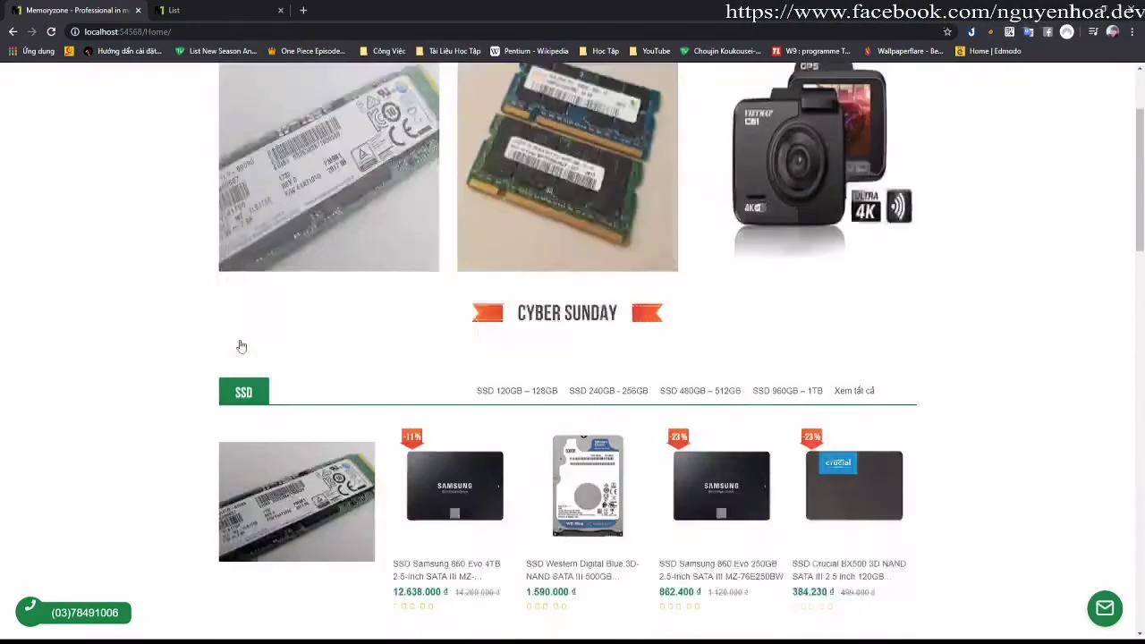
scroll(423, 402, down, 12)
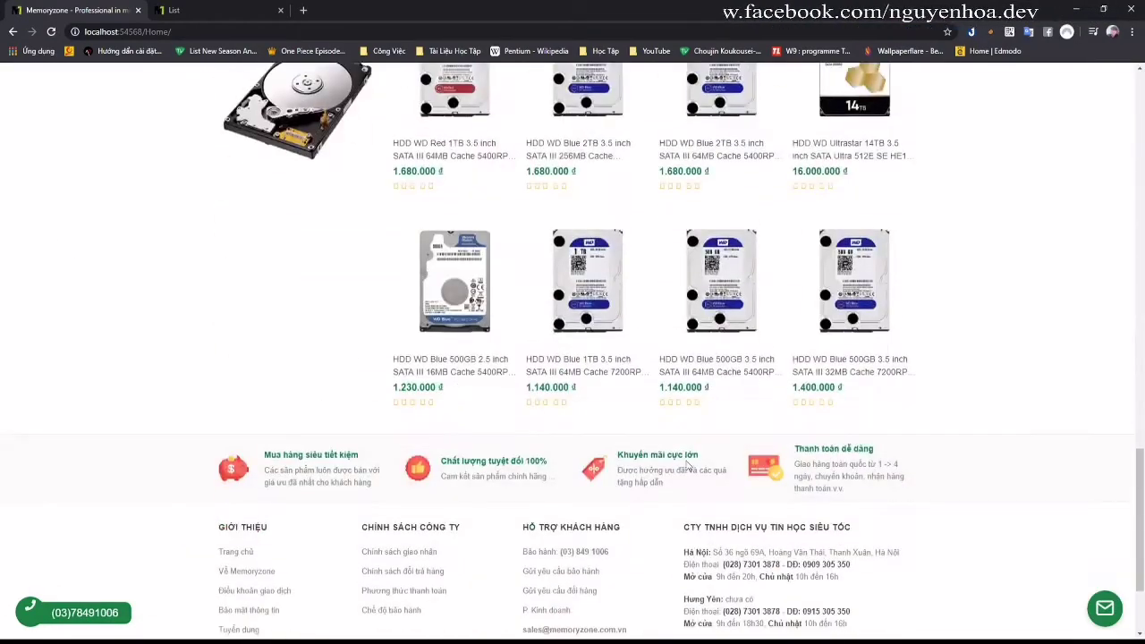
scroll(388, 317, up, 5)
click(208, 13)
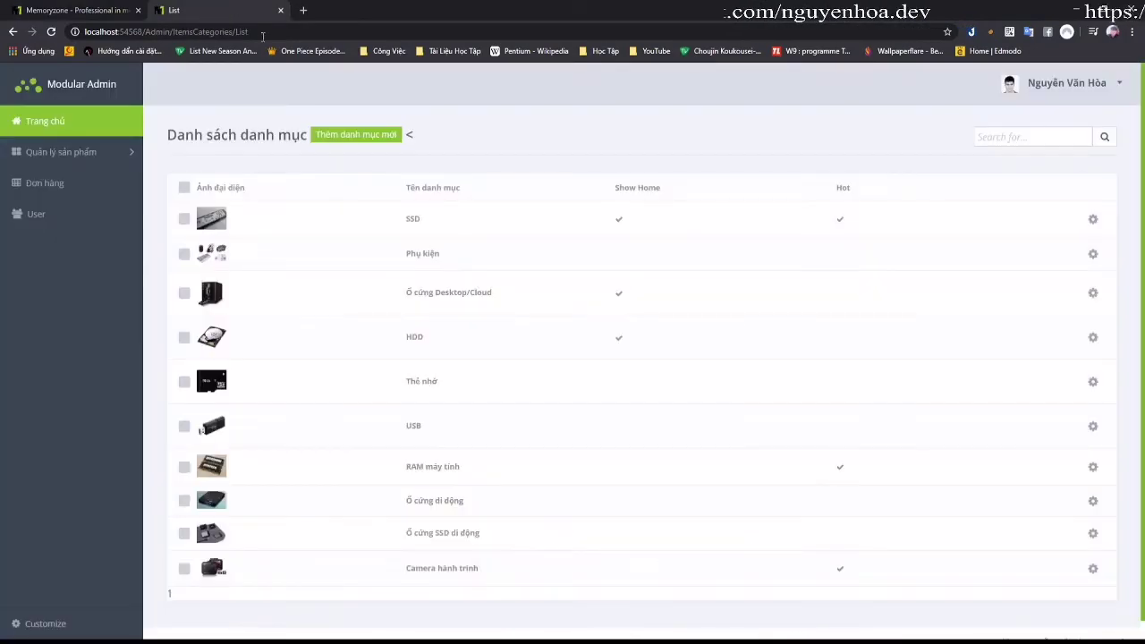
Step: Add category 'danh mục 6' with a picture and Show Home ticked
click(371, 140)
click(373, 194)
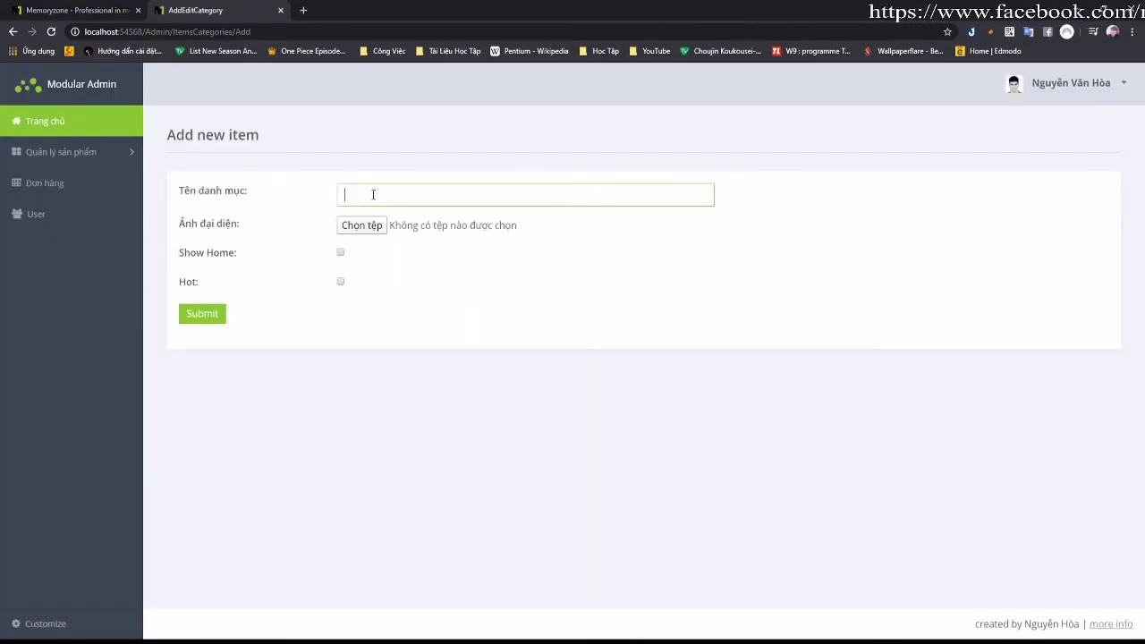
click(385, 254)
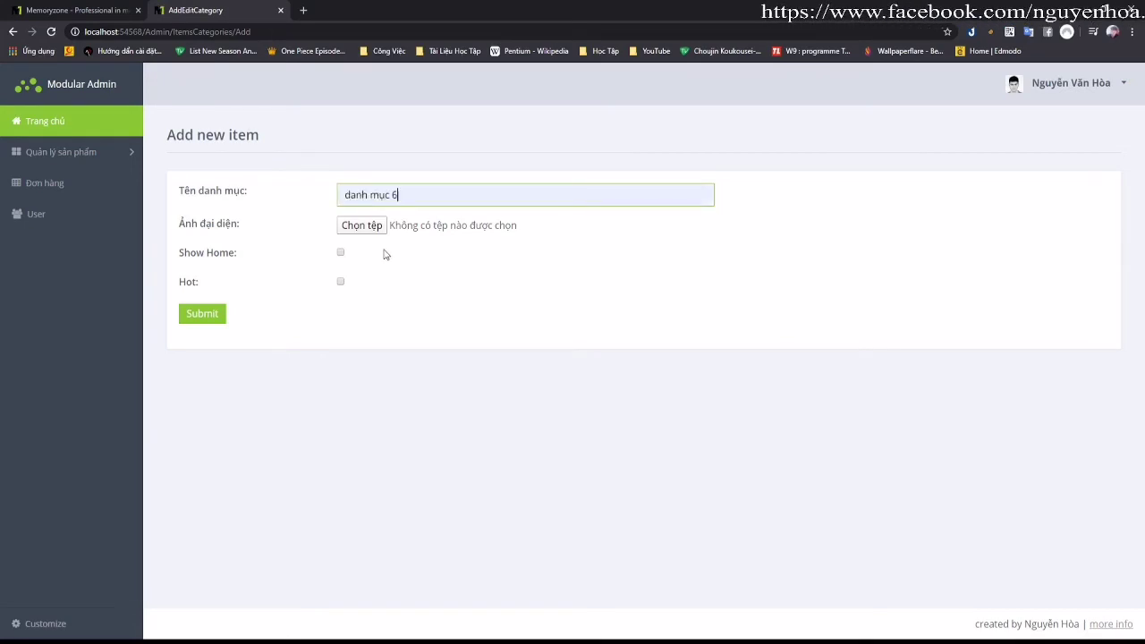
click(370, 229)
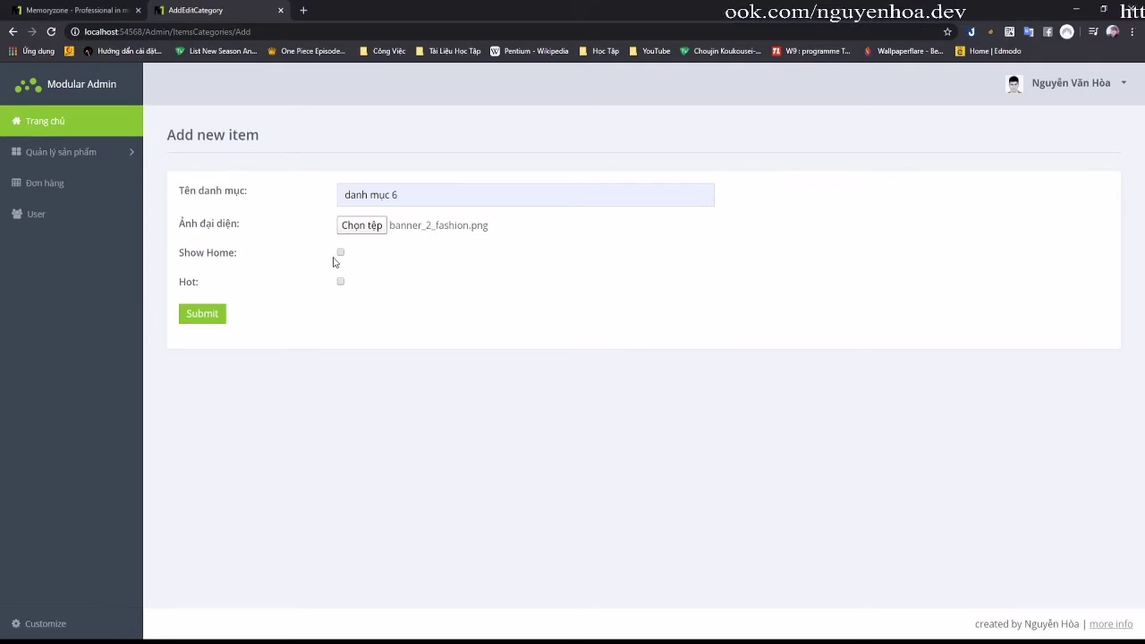
click(211, 317)
Step: Reload the storefront to confirm danh mục 6 now appears above SSD
click(102, 12)
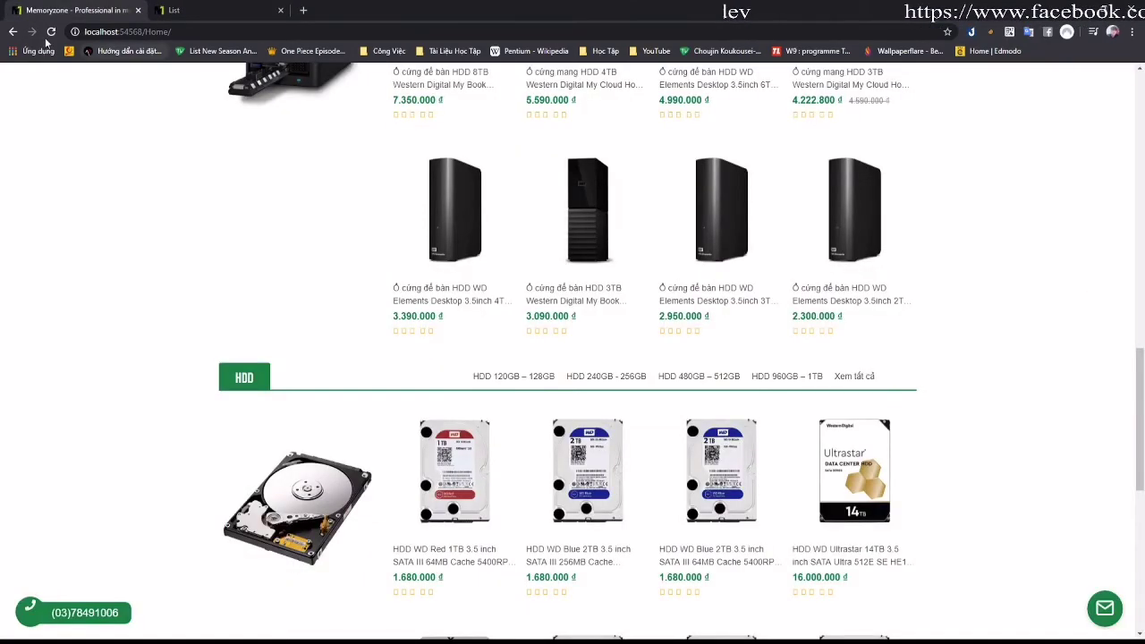
key(F5)
scroll(458, 255, down, 10)
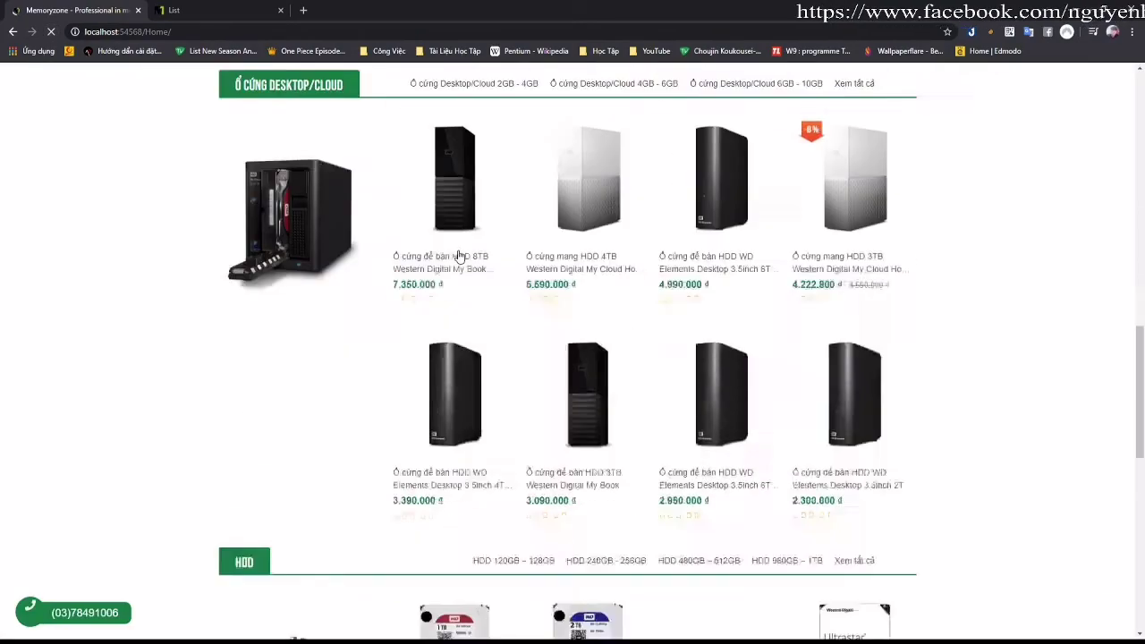
scroll(459, 255, up, 15)
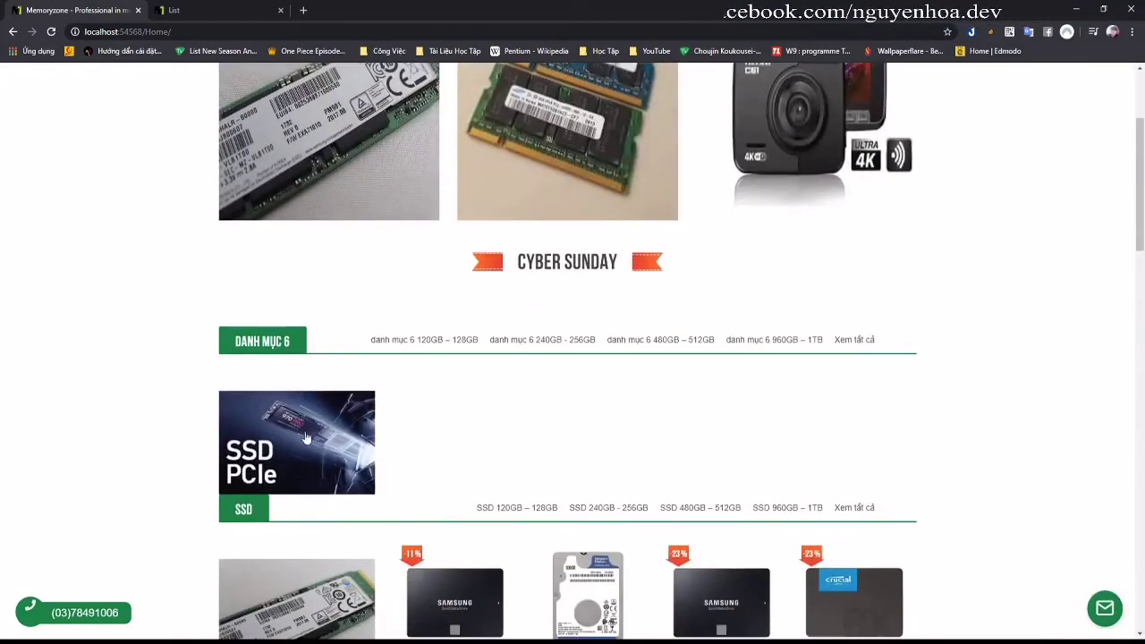
click(197, 10)
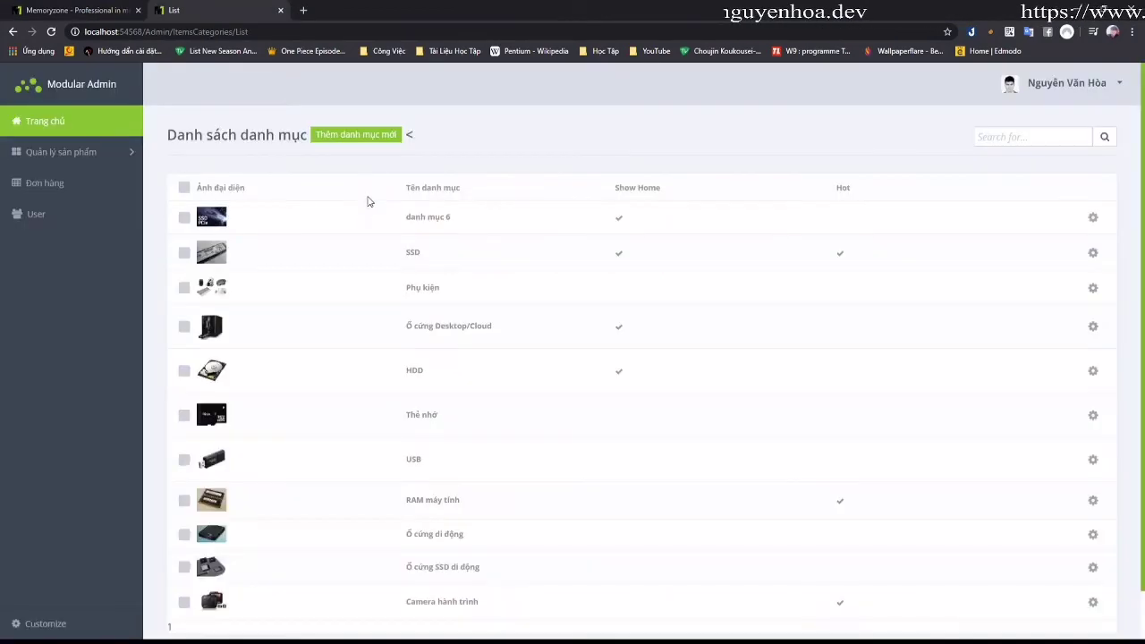
Step: Untick Show Home for danh mục 6 and confirm it leaves the storefront home page
click(430, 219)
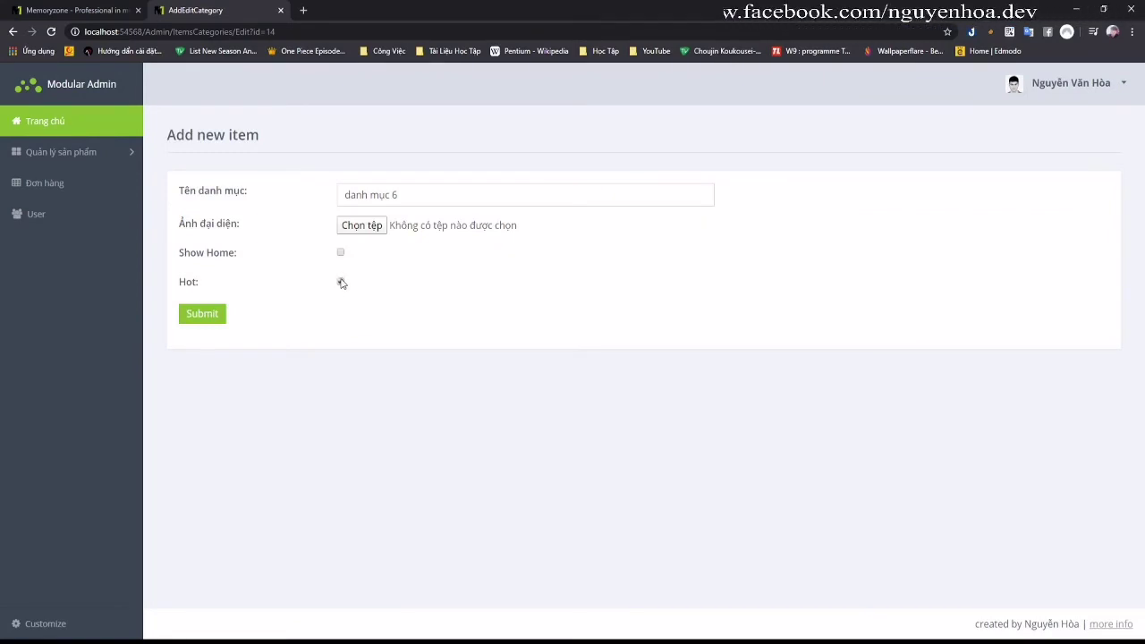
click(206, 316)
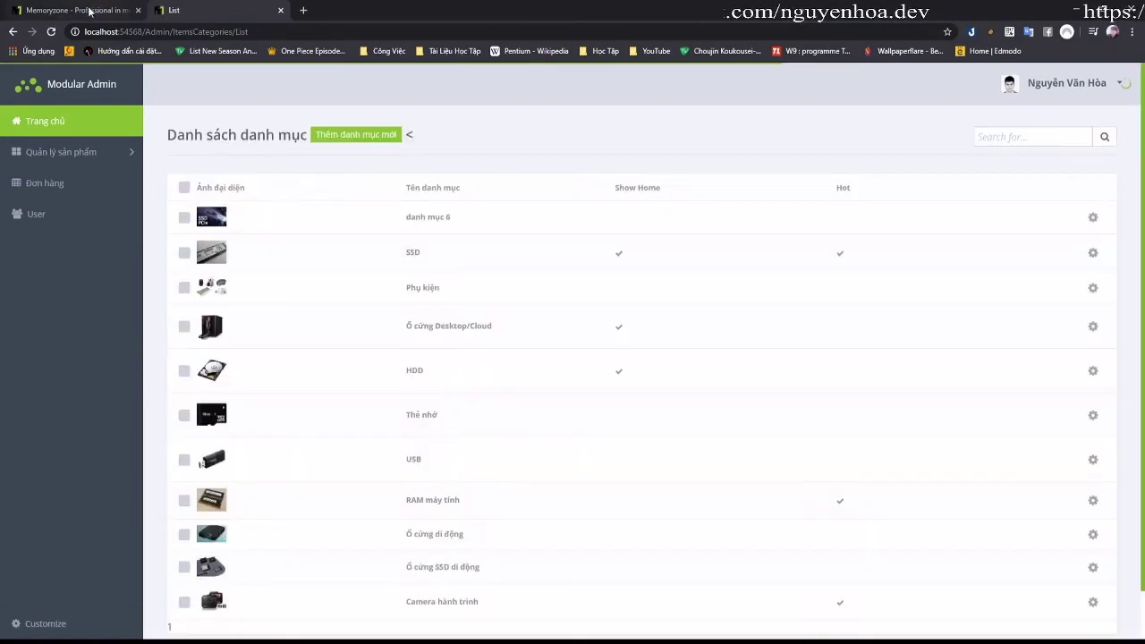
click(76, 10)
click(51, 32)
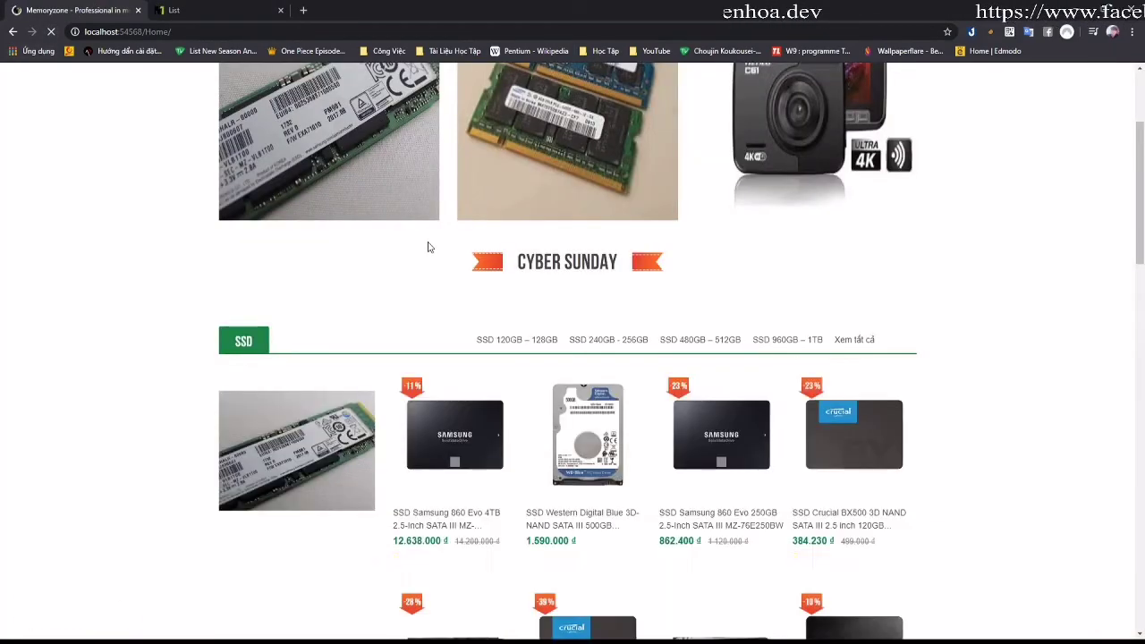
scroll(437, 273, down, 1)
scroll(437, 273, down, 15)
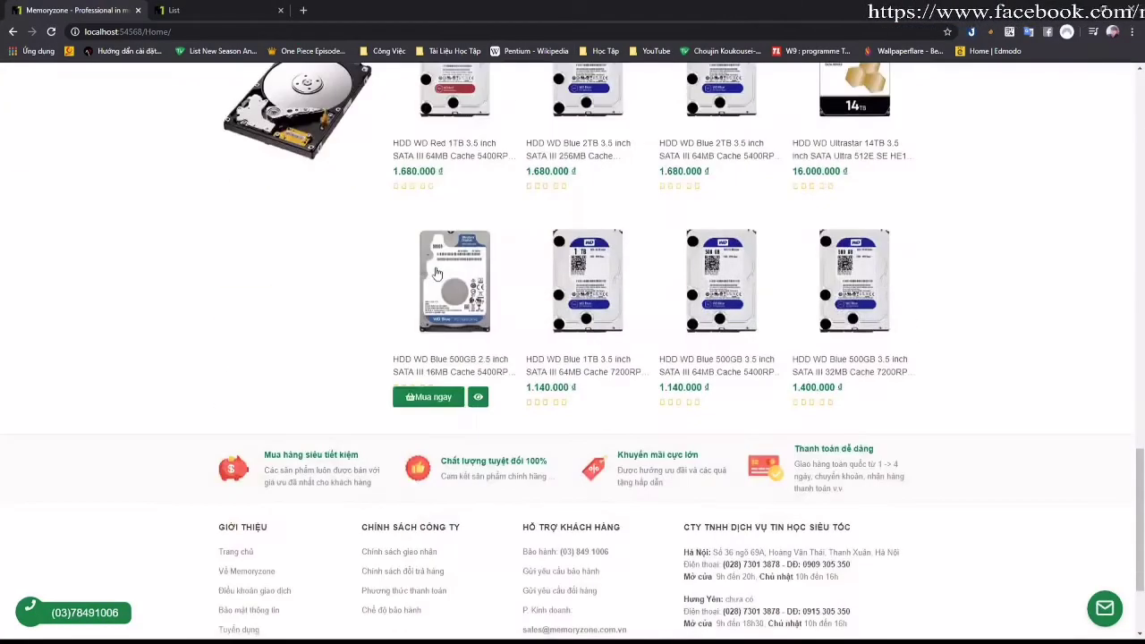
scroll(400, 262, up, 5)
click(212, 12)
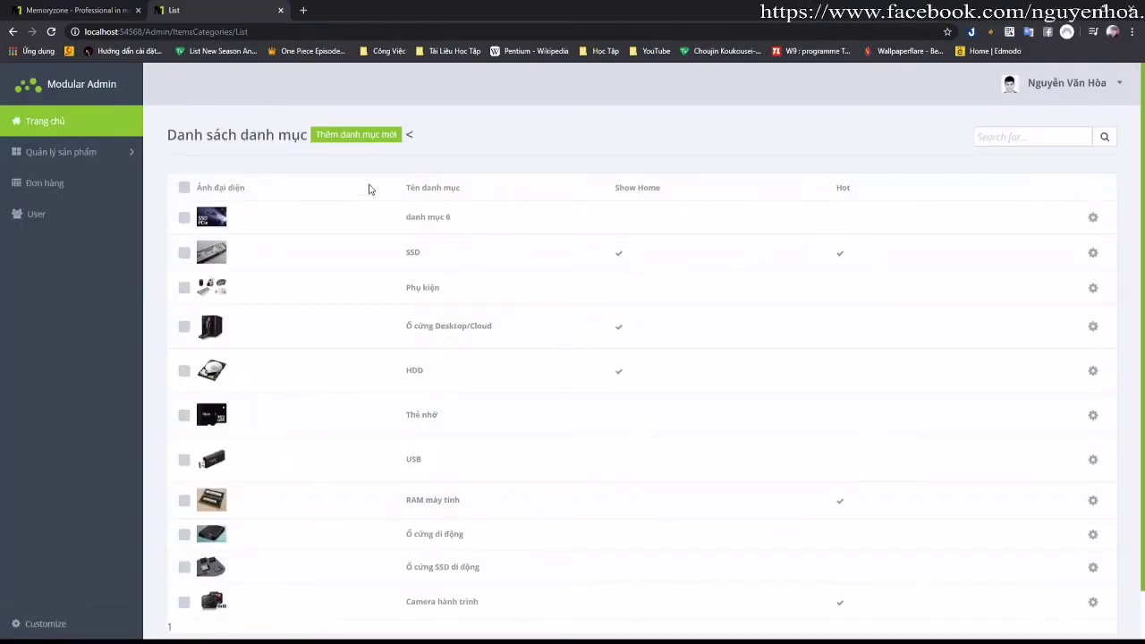
Step: Delete the danh mục 6 category and go to the Đơn hàng list
click(1091, 219)
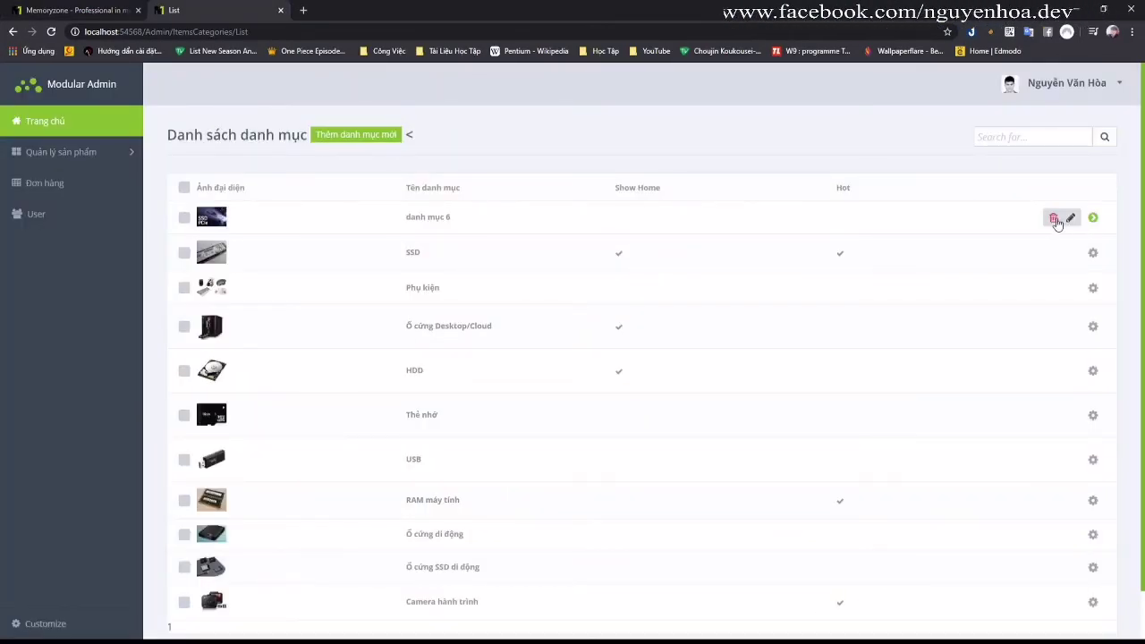
click(1054, 219)
click(638, 105)
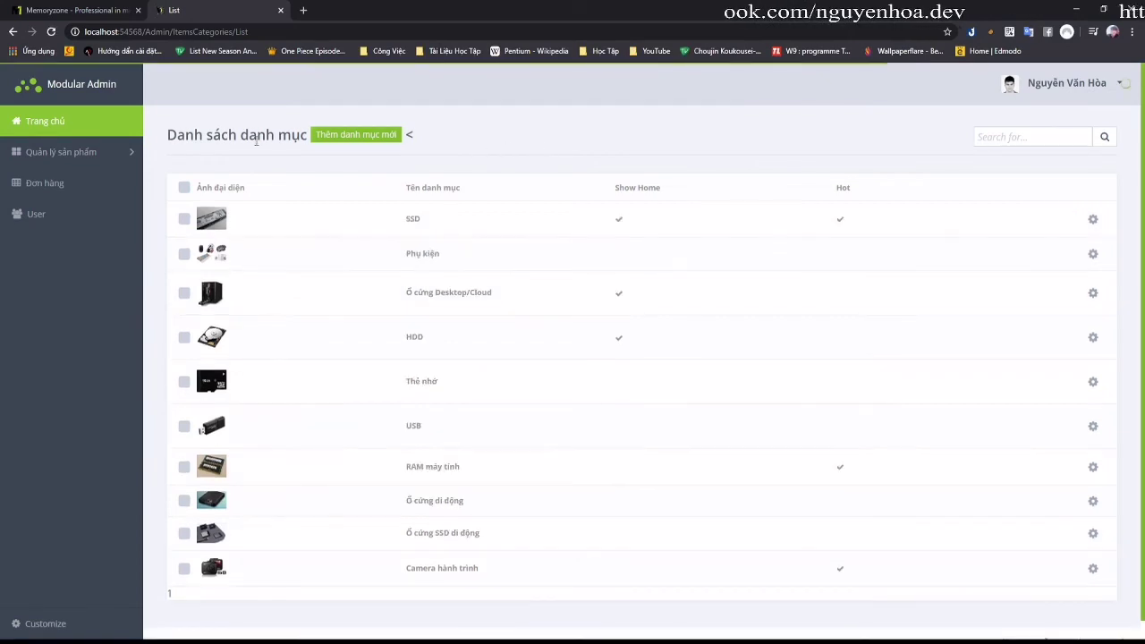
click(79, 188)
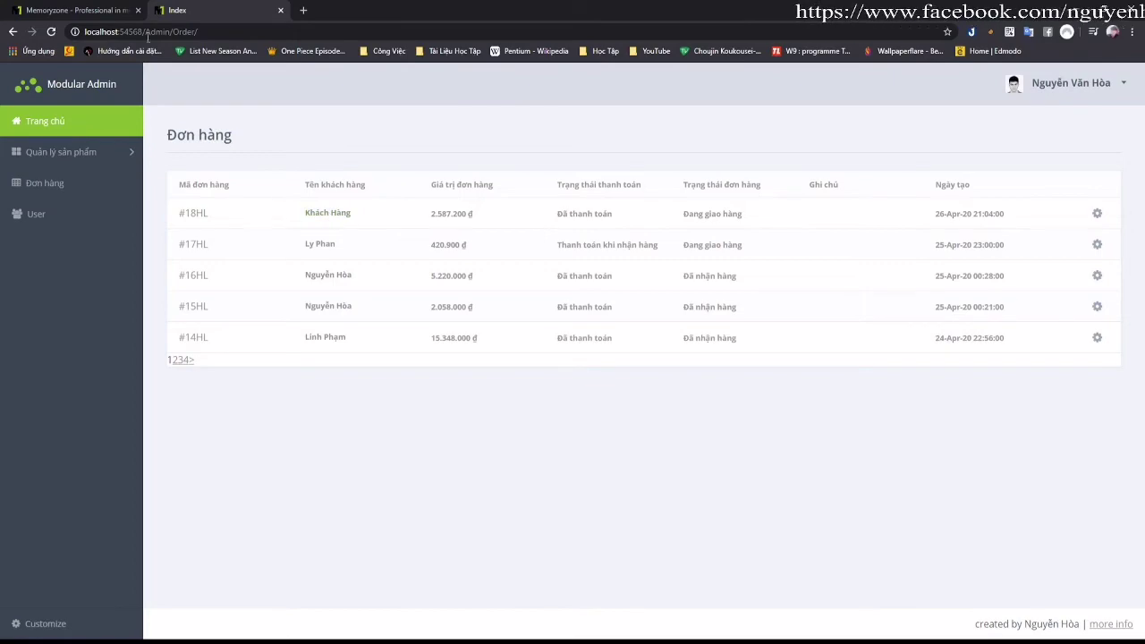
Step: Sign the customer into the shop with their e-mail and check order #18HL shows Đang giao hàng
click(109, 16)
scroll(791, 152, up, 10)
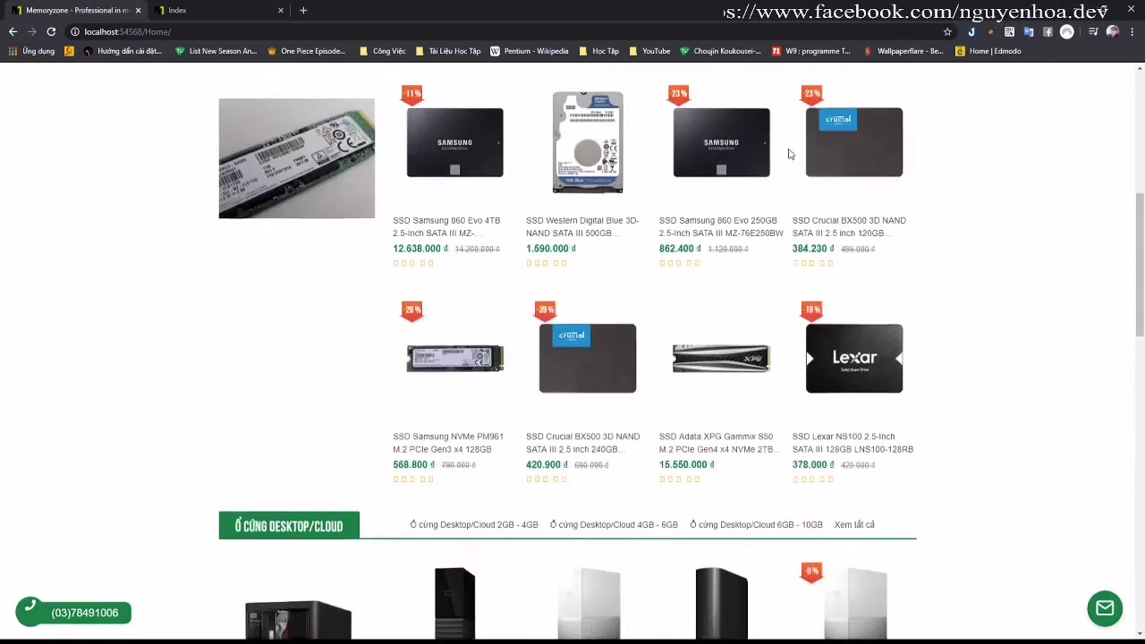
click(733, 73)
click(742, 98)
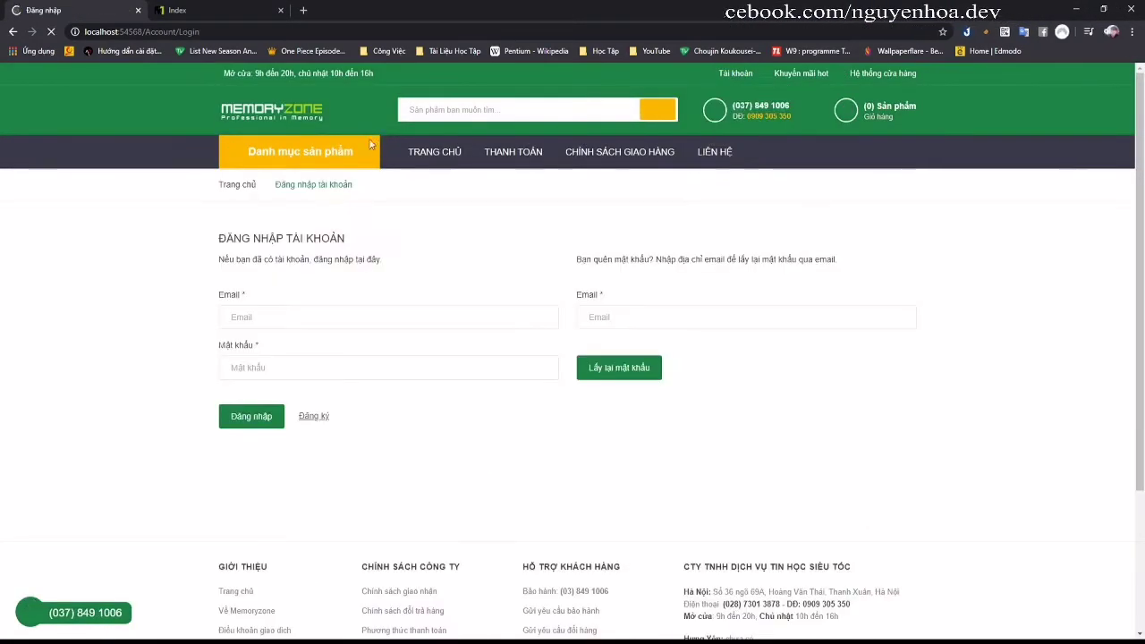
mouse_move(364, 286)
triple_click(420, 319)
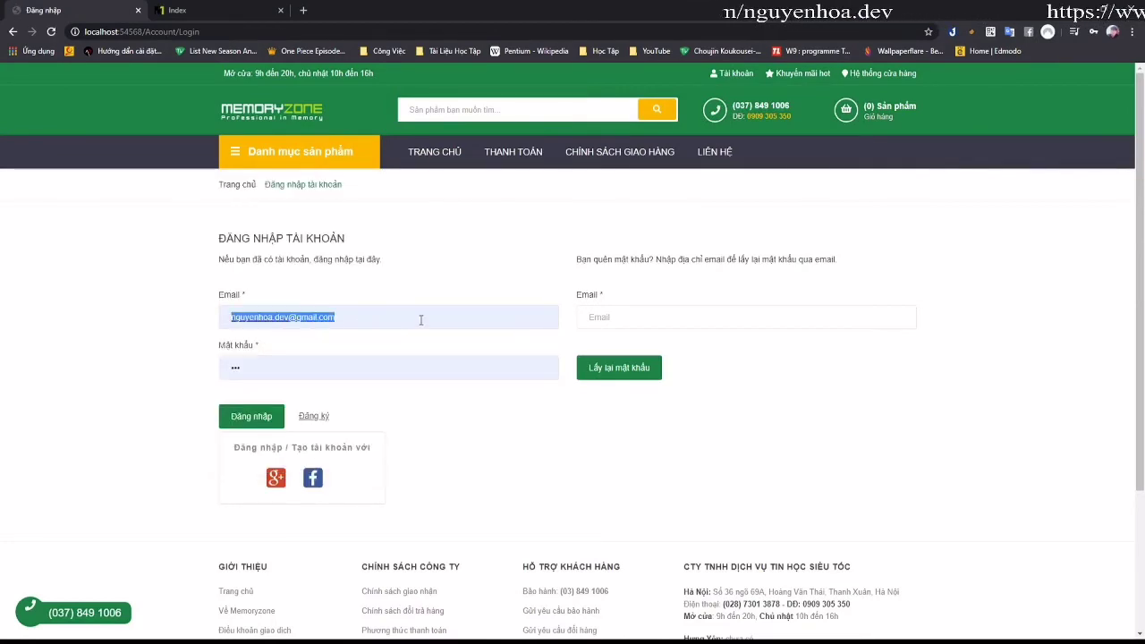
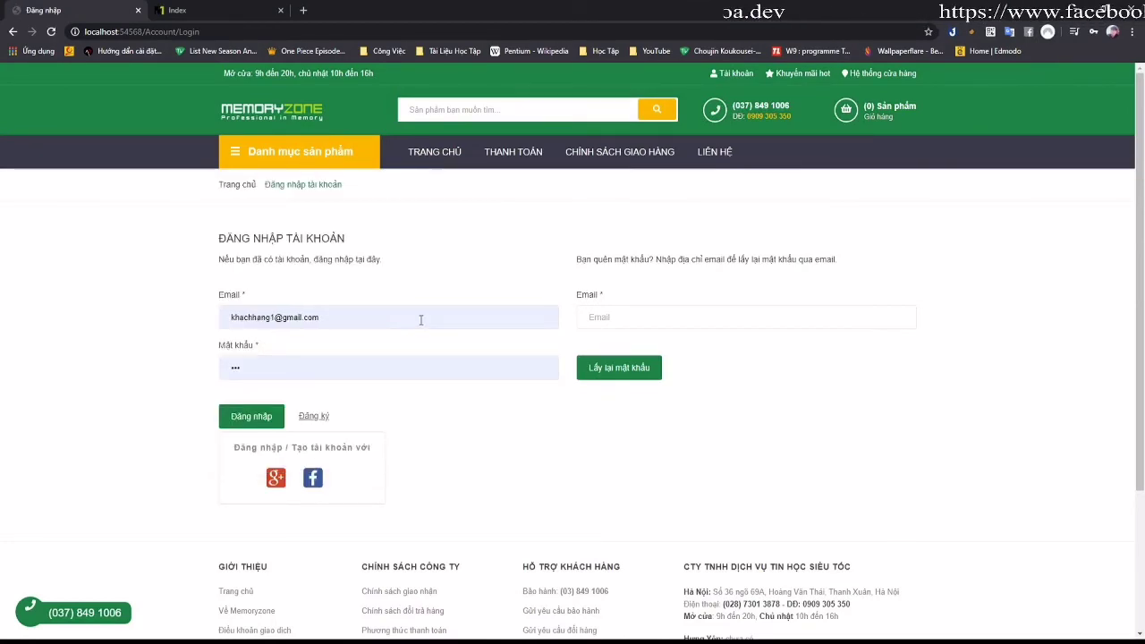
click(272, 413)
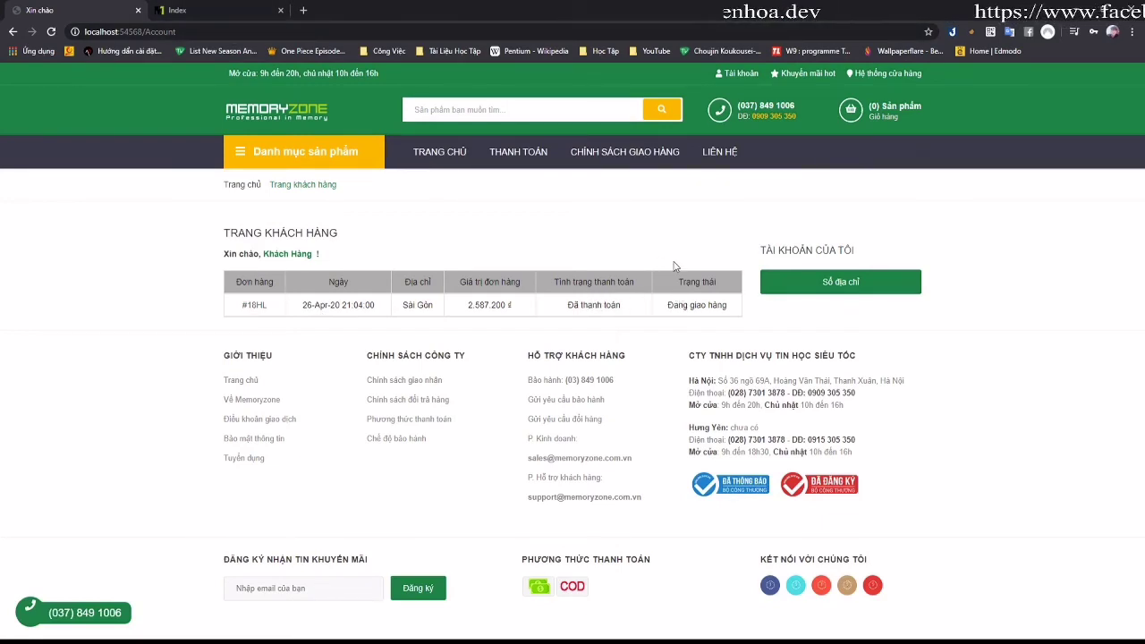
drag(667, 305, 738, 319)
Step: Mark order #18HL as Đã nhận hàng and confirm it on the customer's account page
click(248, 14)
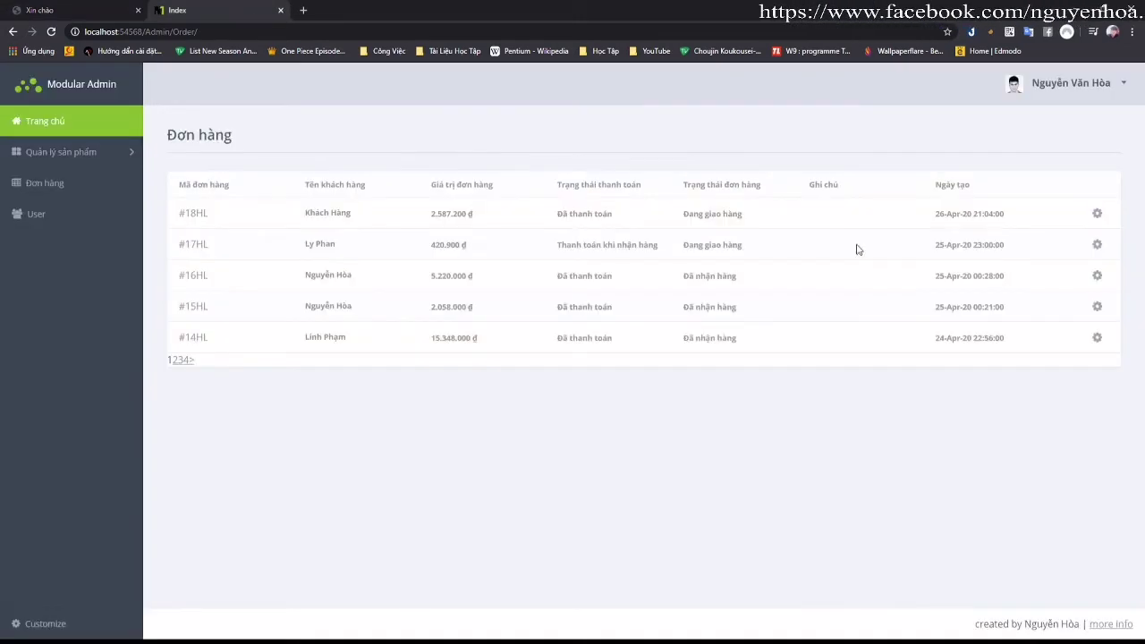
click(1097, 215)
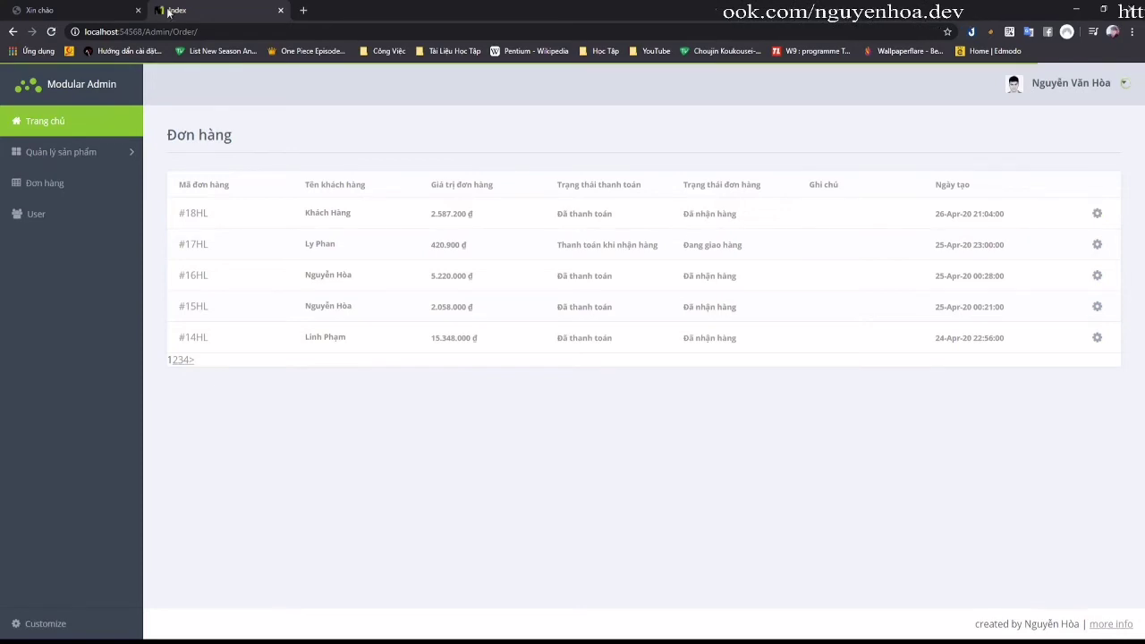
click(103, 7)
key(F5)
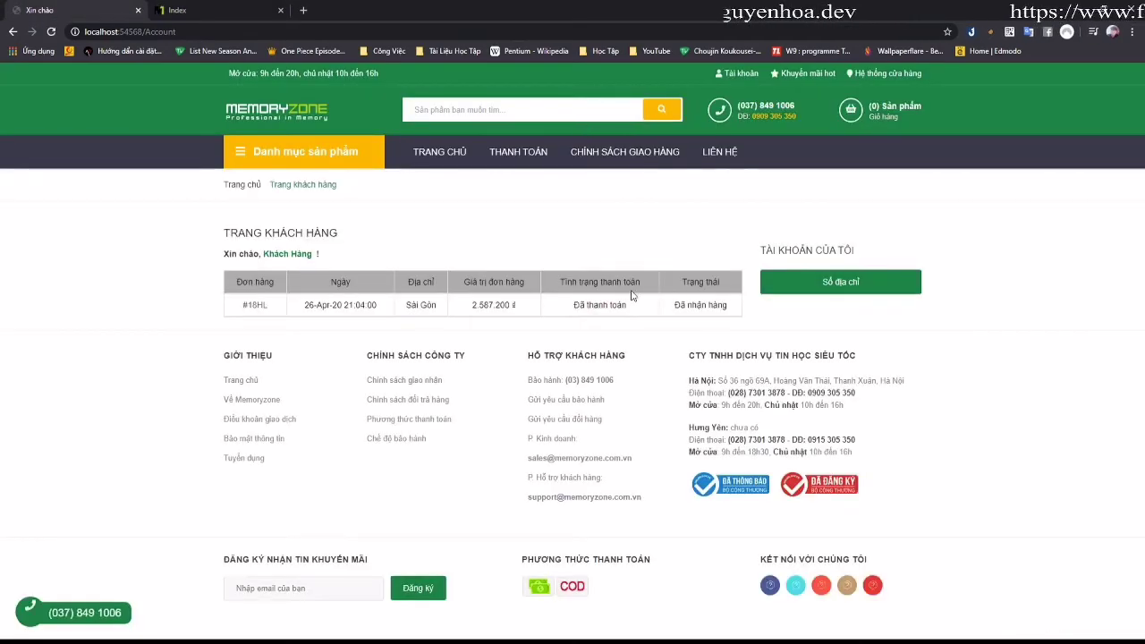
click(265, 304)
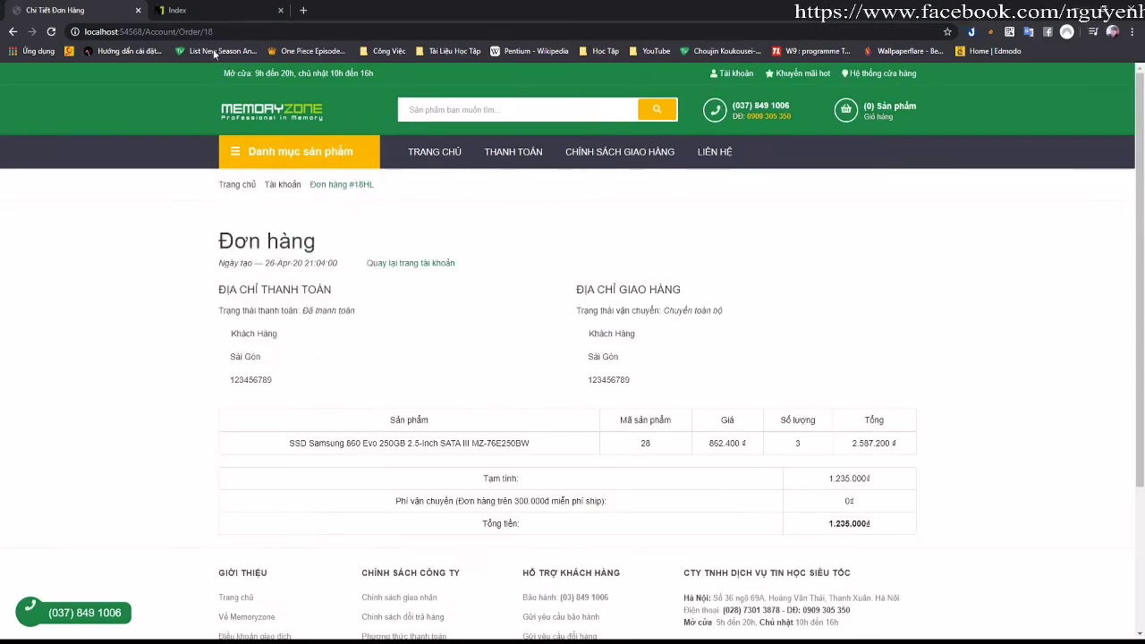
Step: Review order #18HL's admin details and the buyer's customer information
click(206, 16)
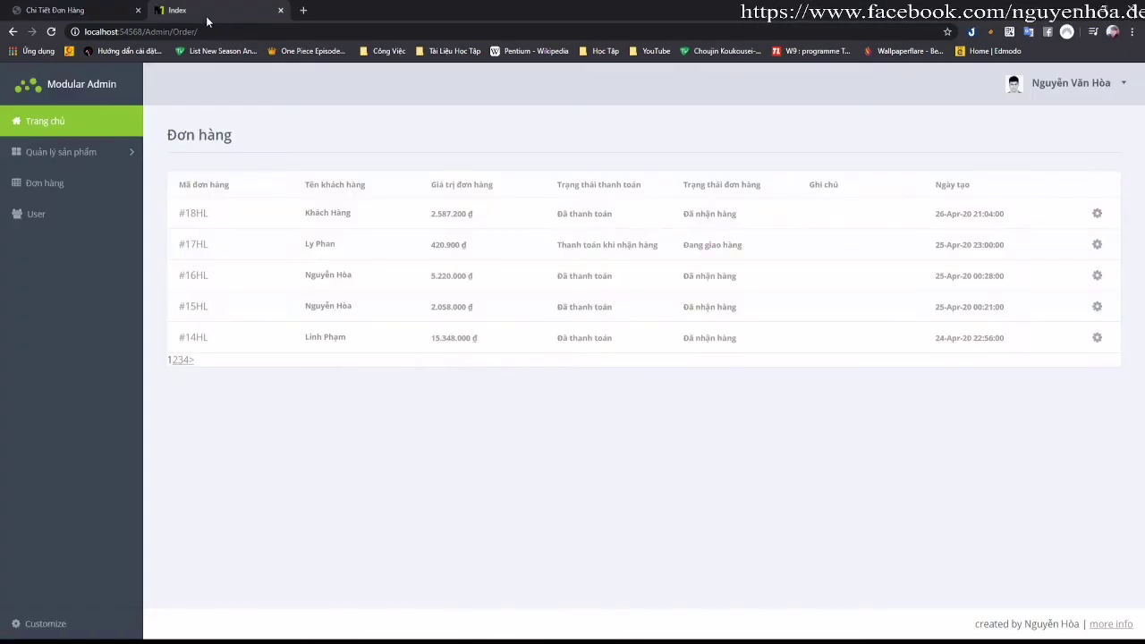
click(193, 215)
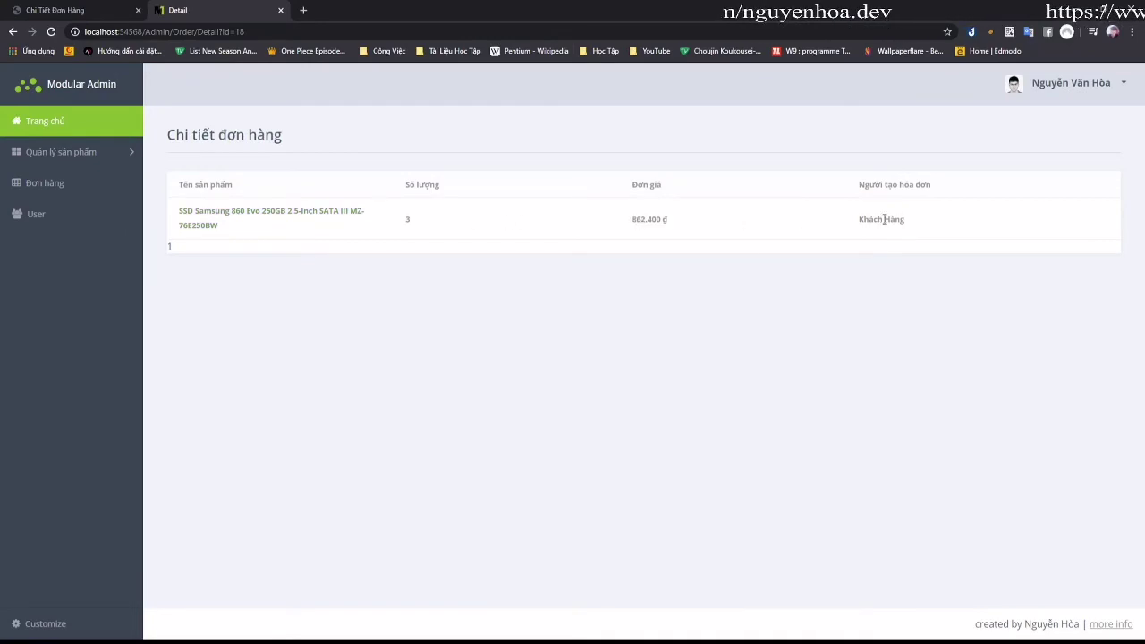
drag(844, 224, 915, 220)
key(alt+Left)
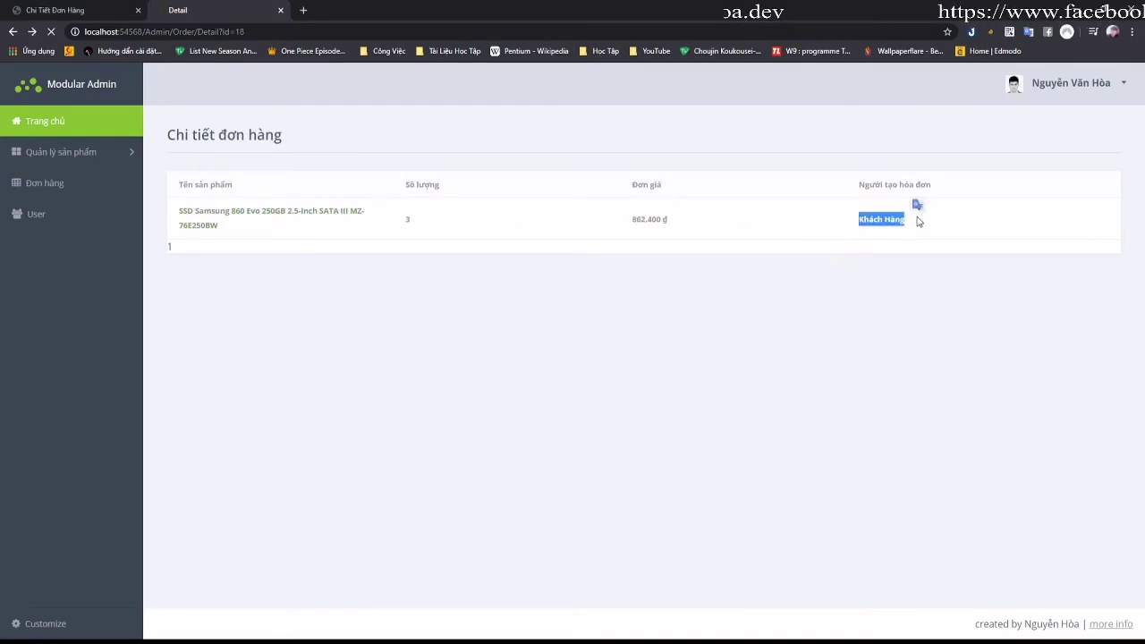
key(alt+Right)
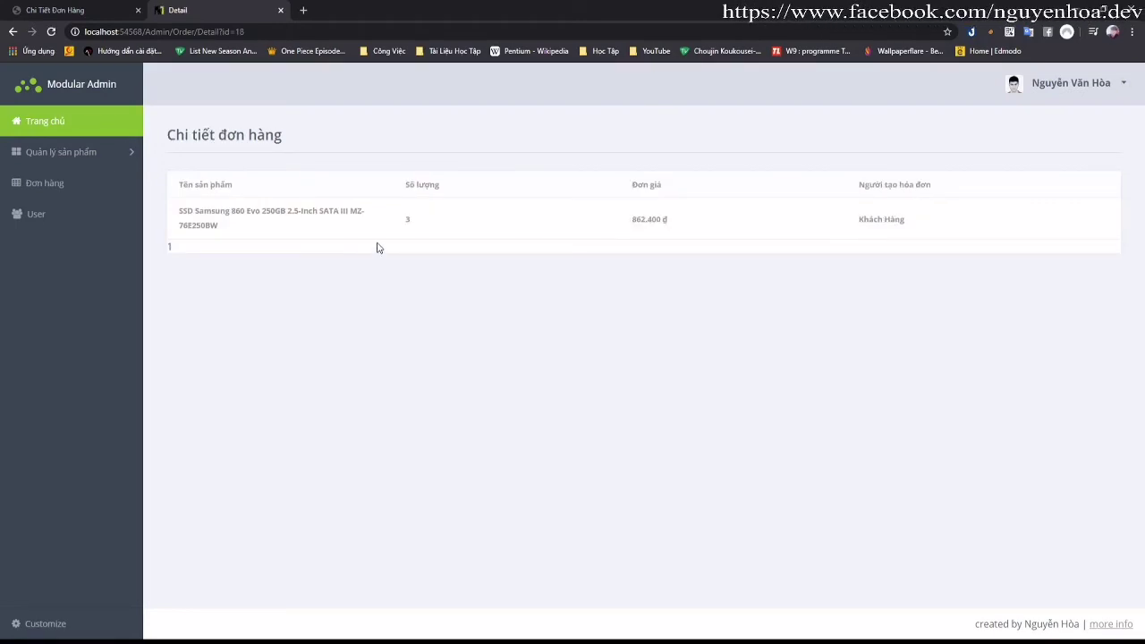
key(alt+Left)
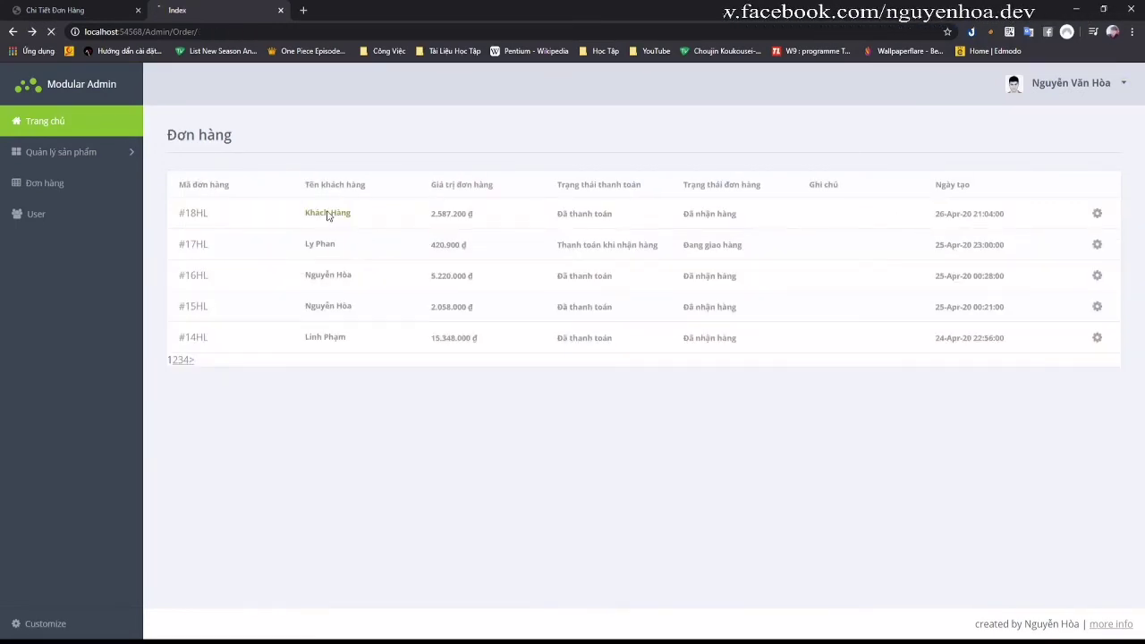
click(327, 213)
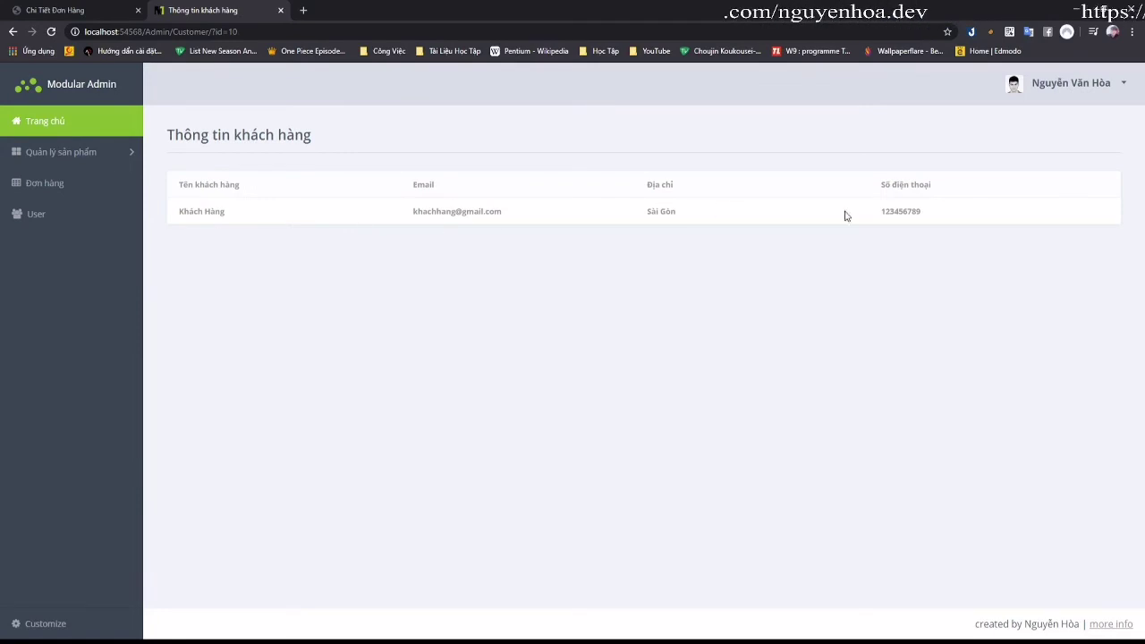
key(alt+Left)
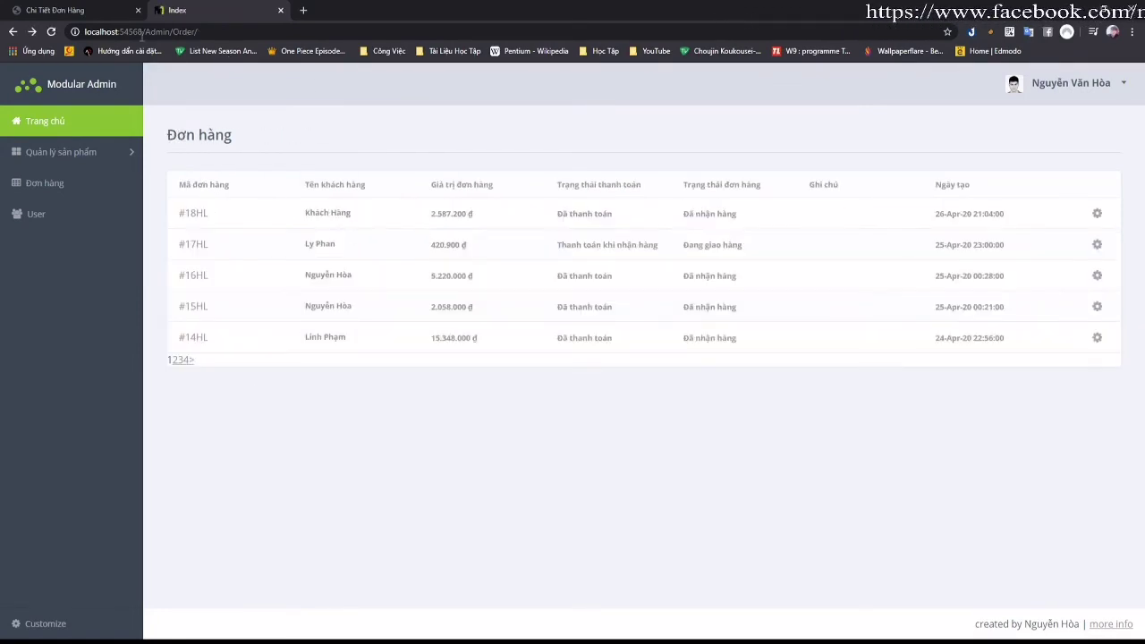
Step: Log the customer out via Tài khoản > Đăng xuất, view the home page, then return to admin
click(85, 18)
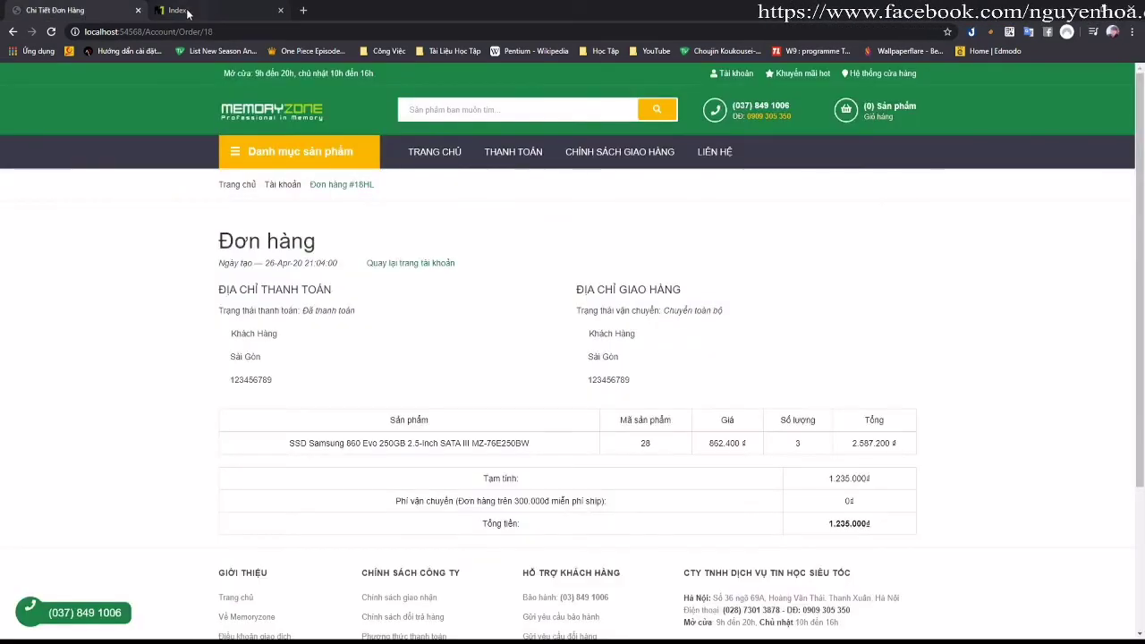
mouse_move(729, 76)
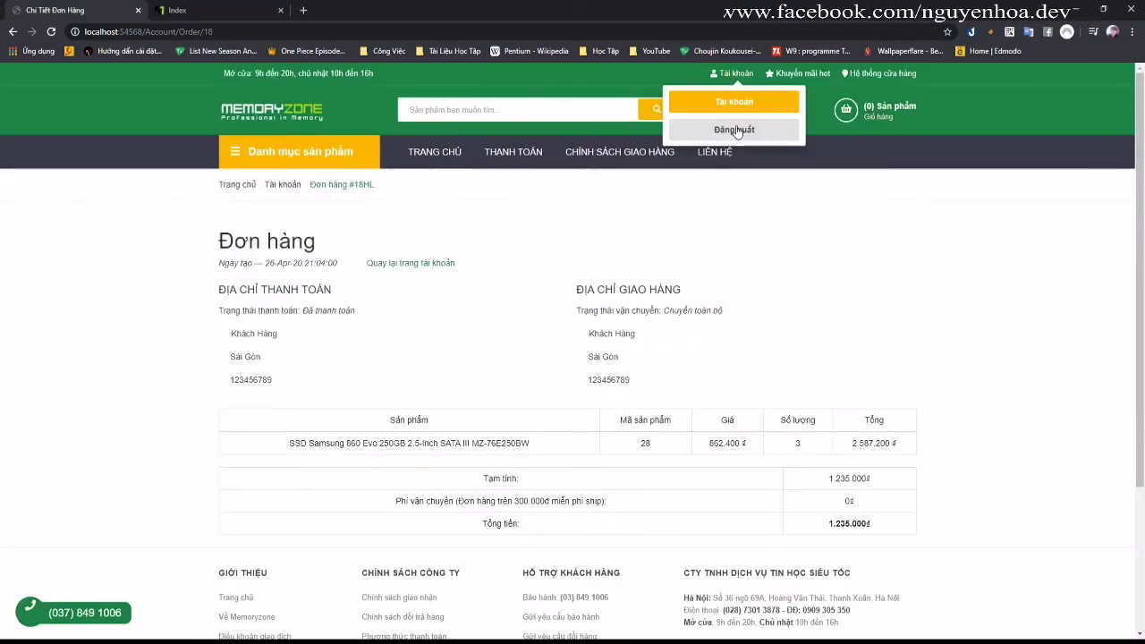
click(731, 123)
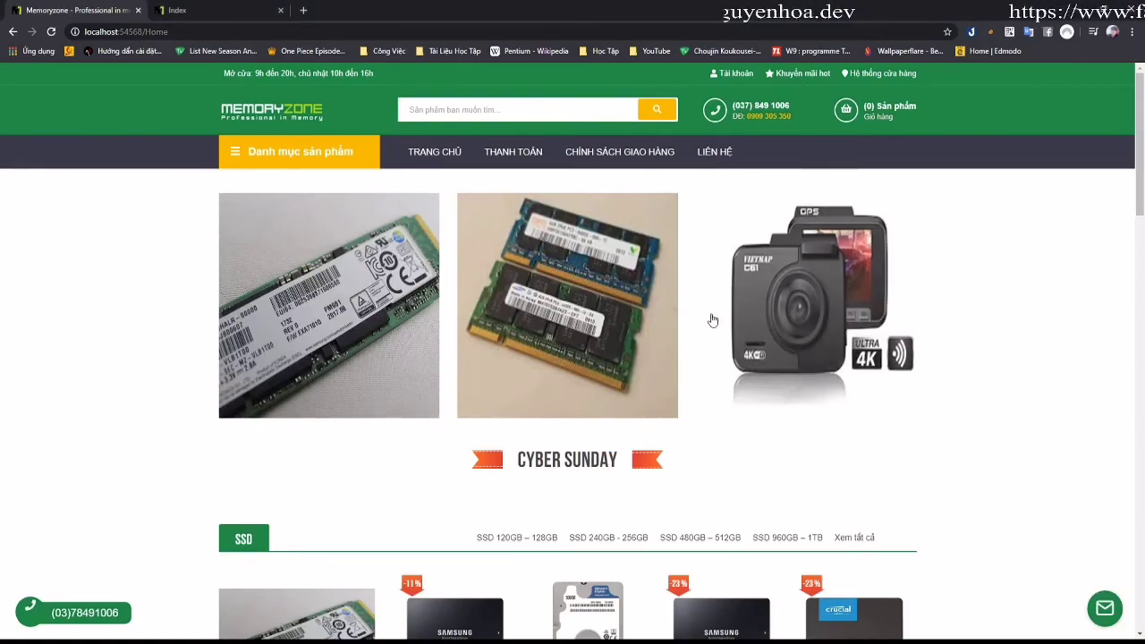
scroll(794, 235, down, 2)
scroll(794, 235, down, 5)
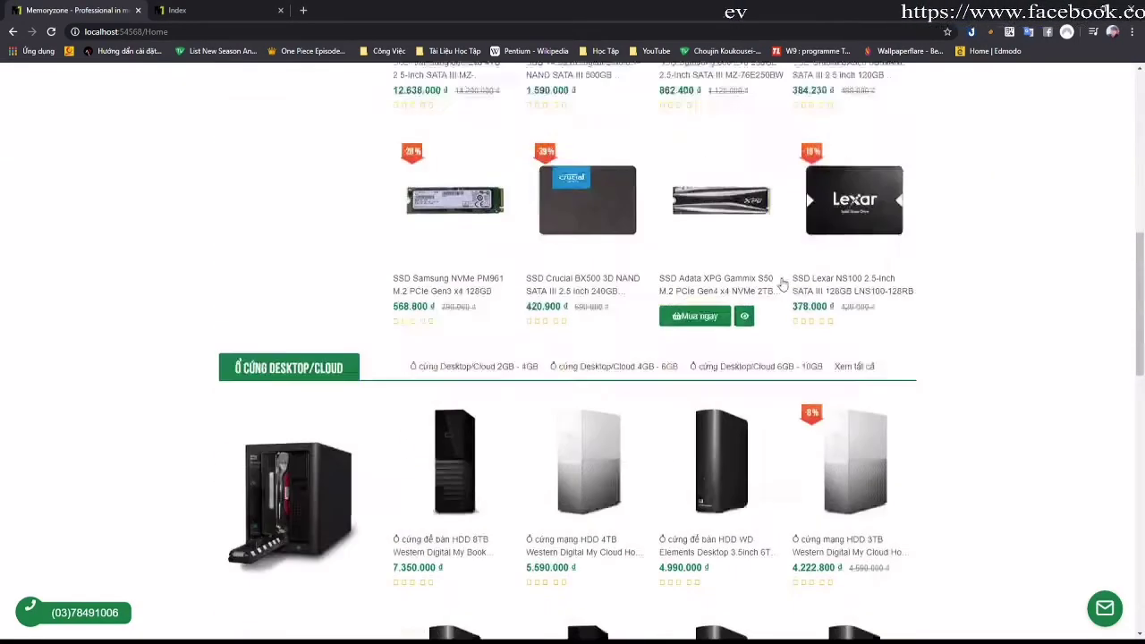
scroll(778, 268, up, 7)
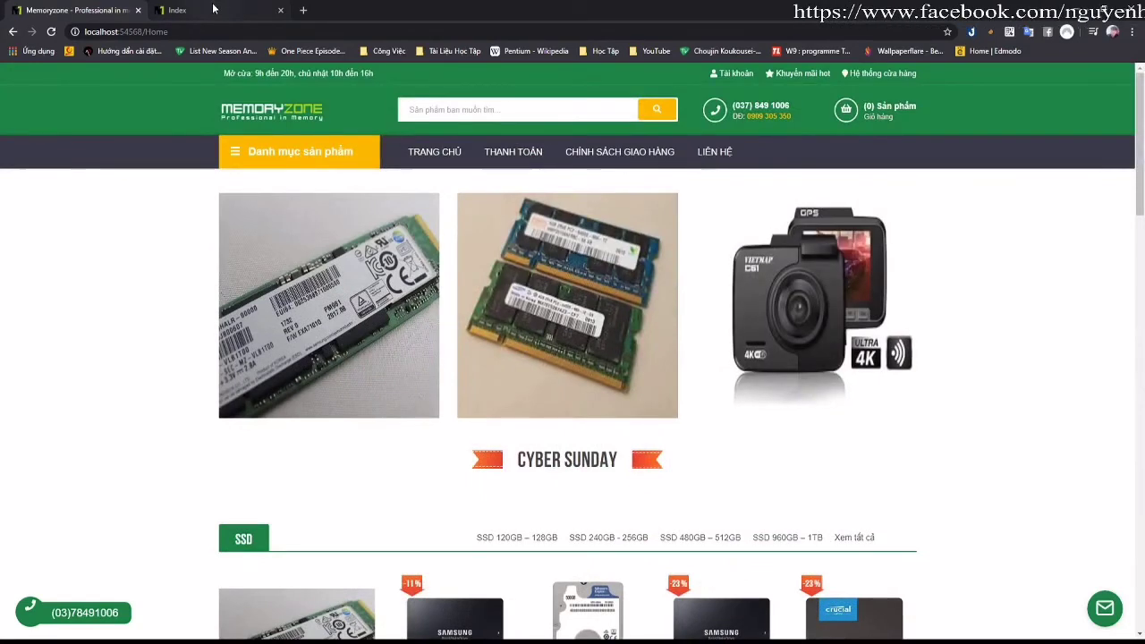
click(219, 10)
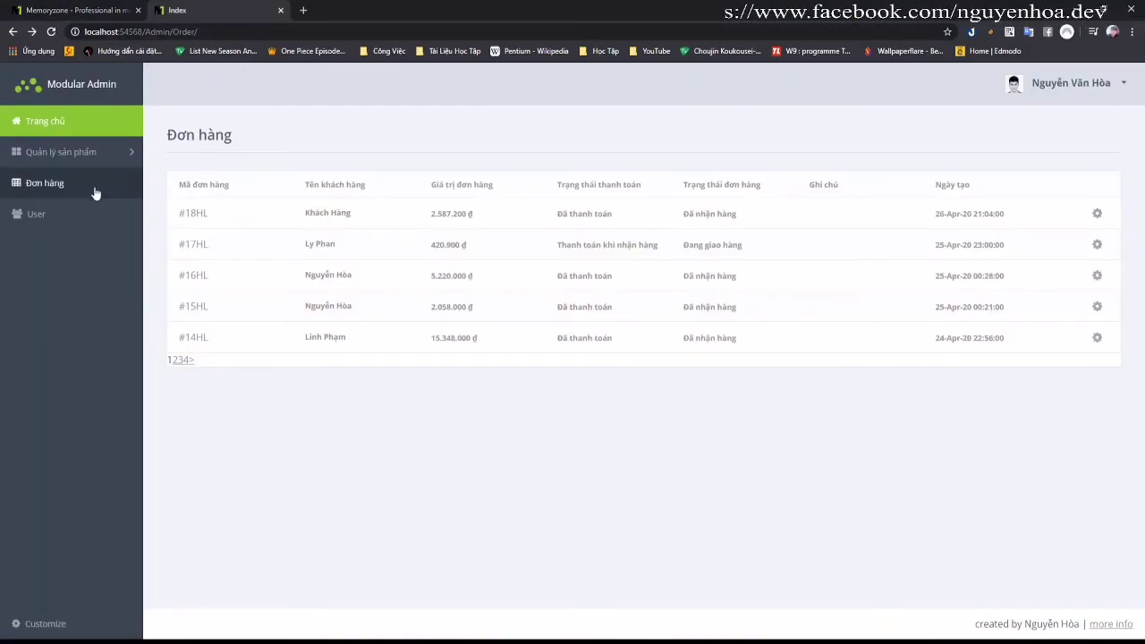
Step: Open the staff user list and inspect the row actions and account menu
click(54, 217)
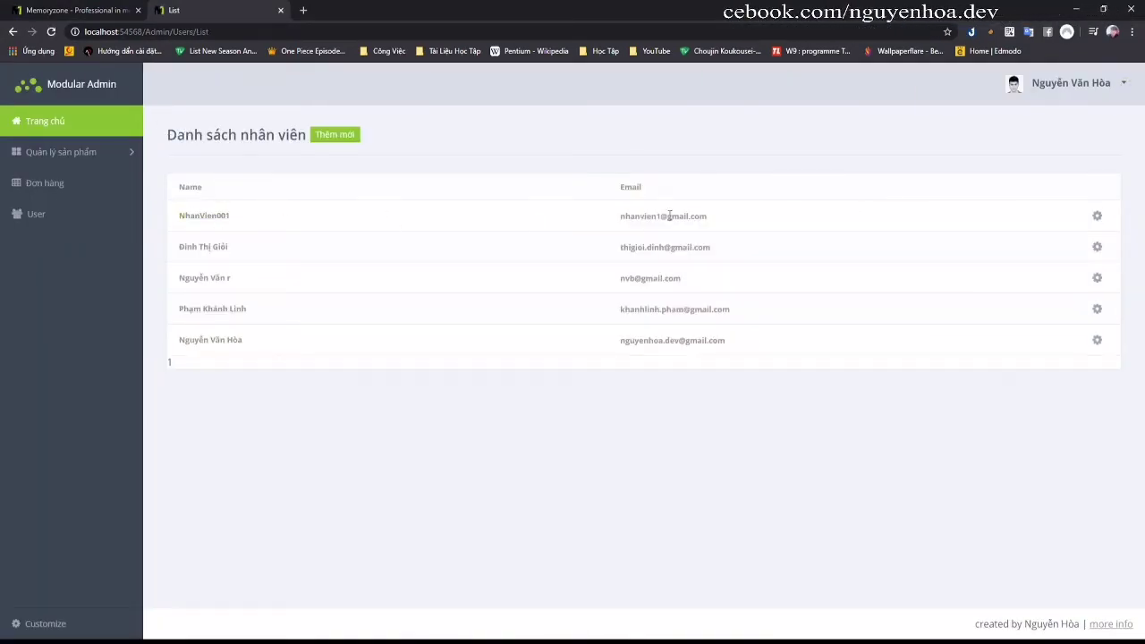
click(1097, 217)
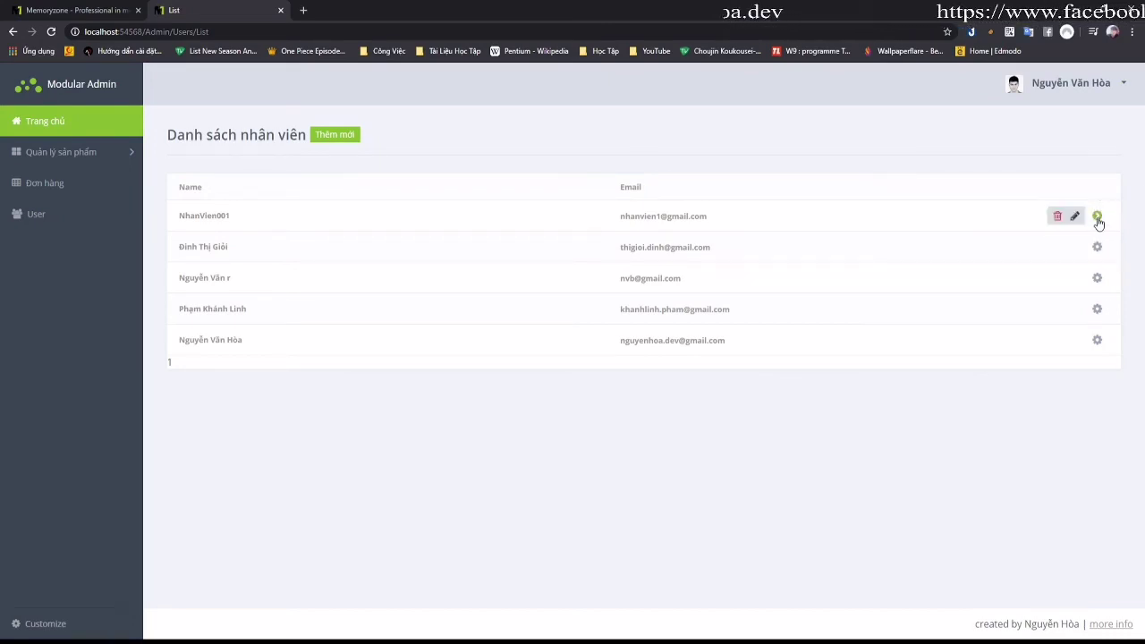
mouse_move(1098, 343)
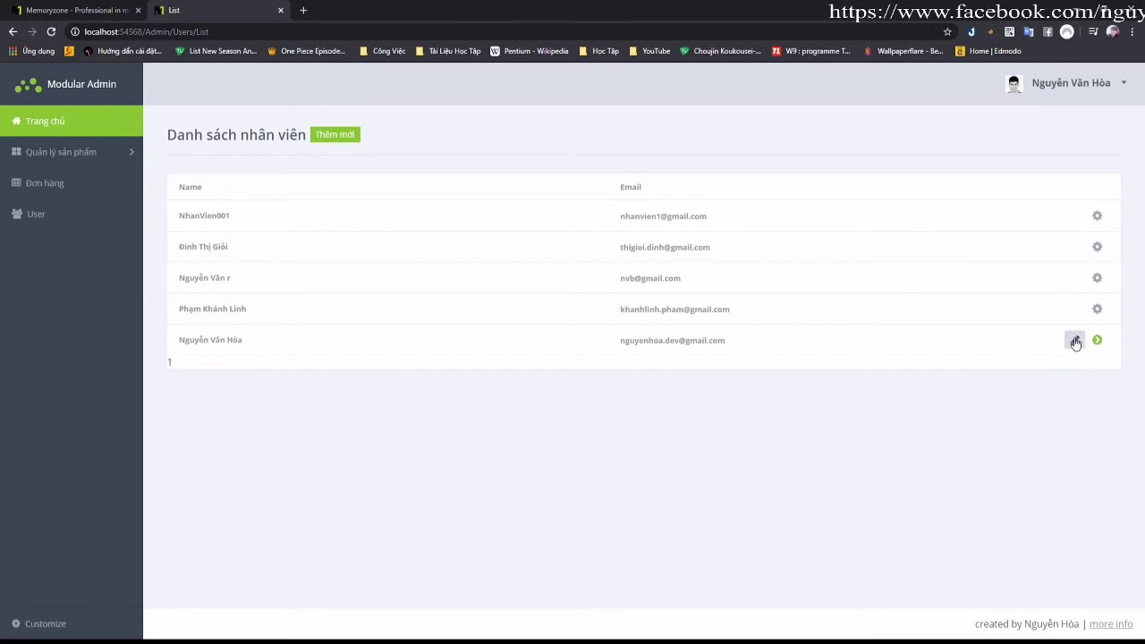
click(1078, 89)
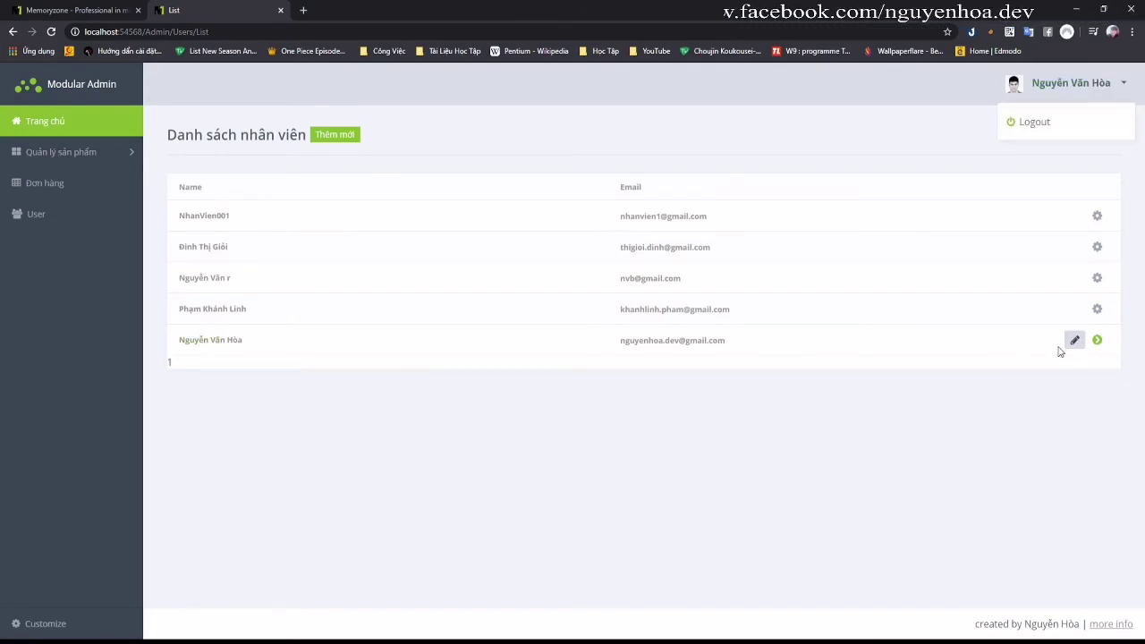
click(435, 348)
Step: Replace the last staff account's password with a new one and save with Xác nhận
click(207, 345)
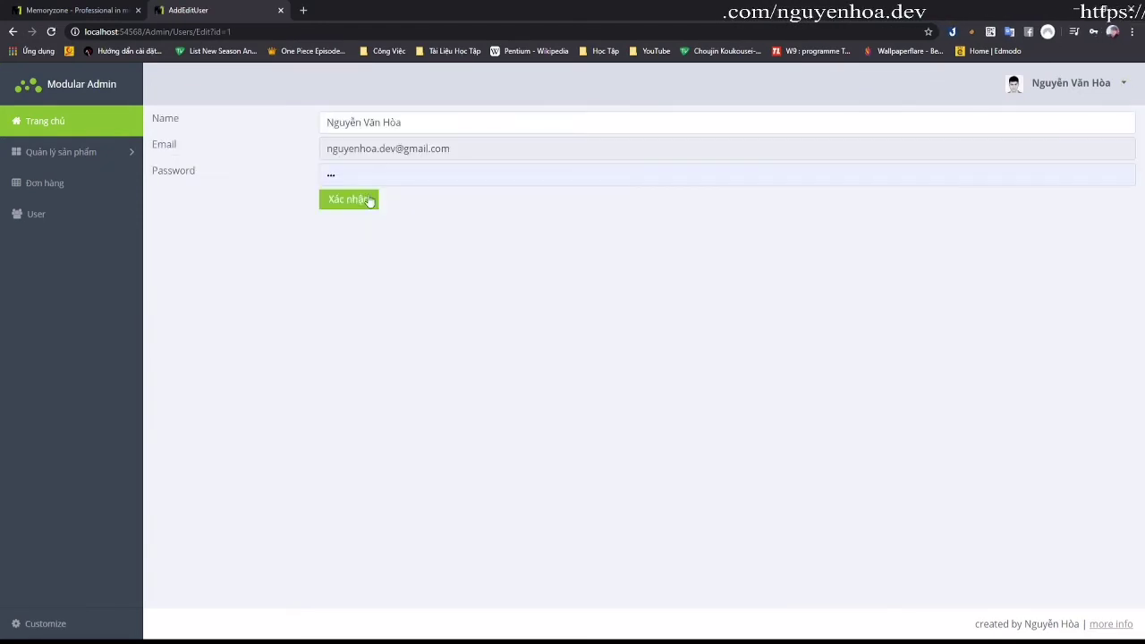
click(400, 150)
click(431, 175)
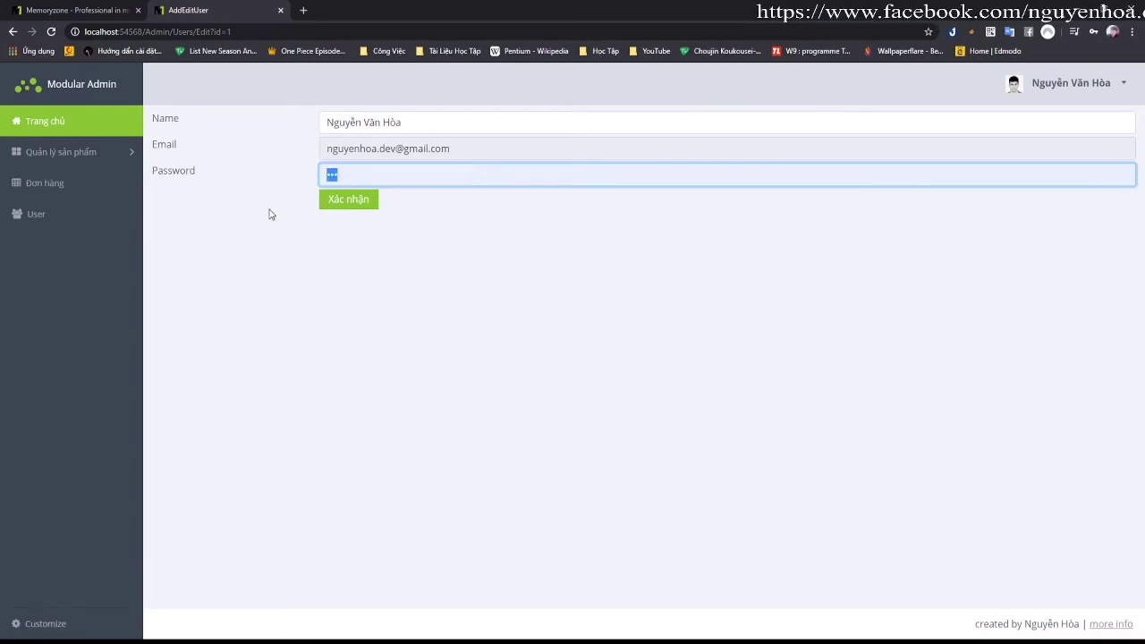
text(123)
click(357, 204)
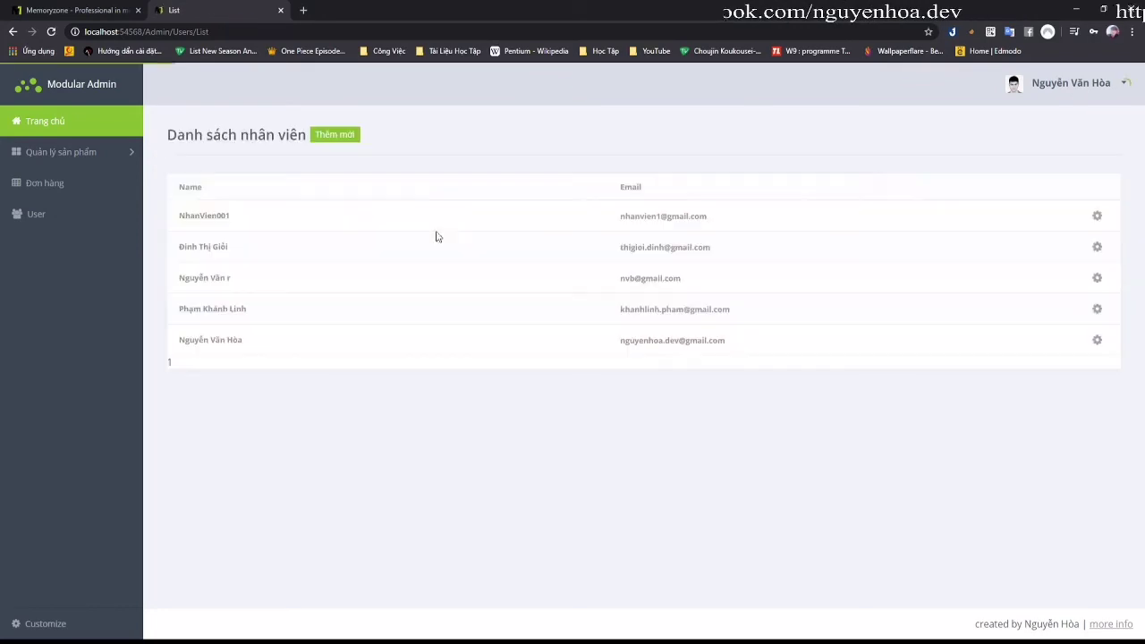
Step: Log out, sign back into Modular Admin with the new password, then open the staff list
click(1064, 83)
click(1055, 126)
click(949, 438)
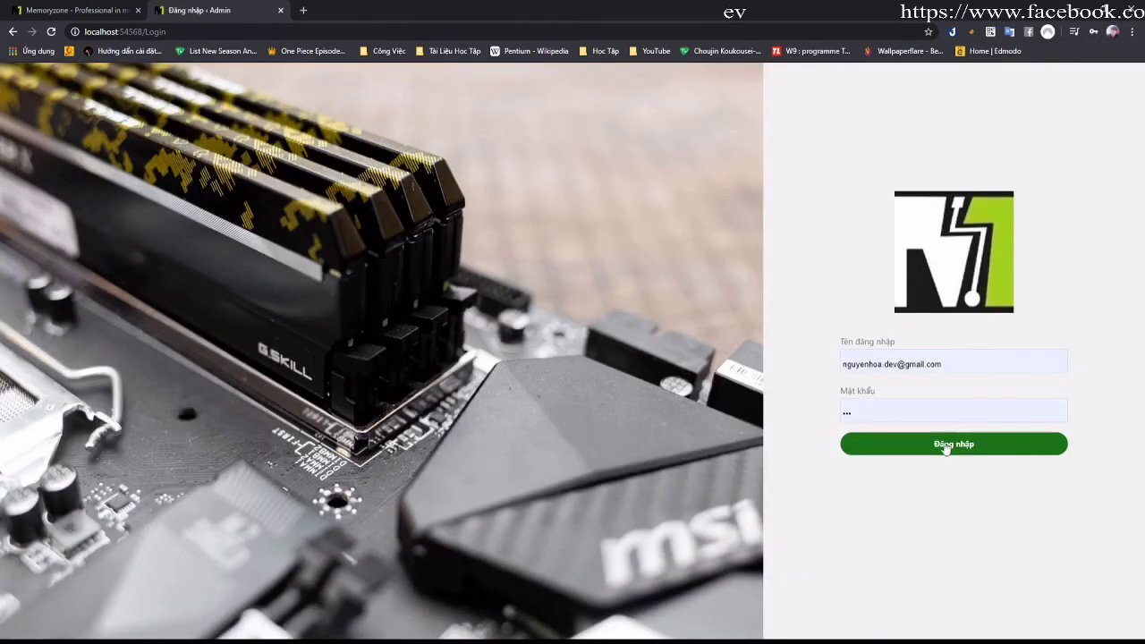
drag(896, 411, 824, 426)
text(1234)
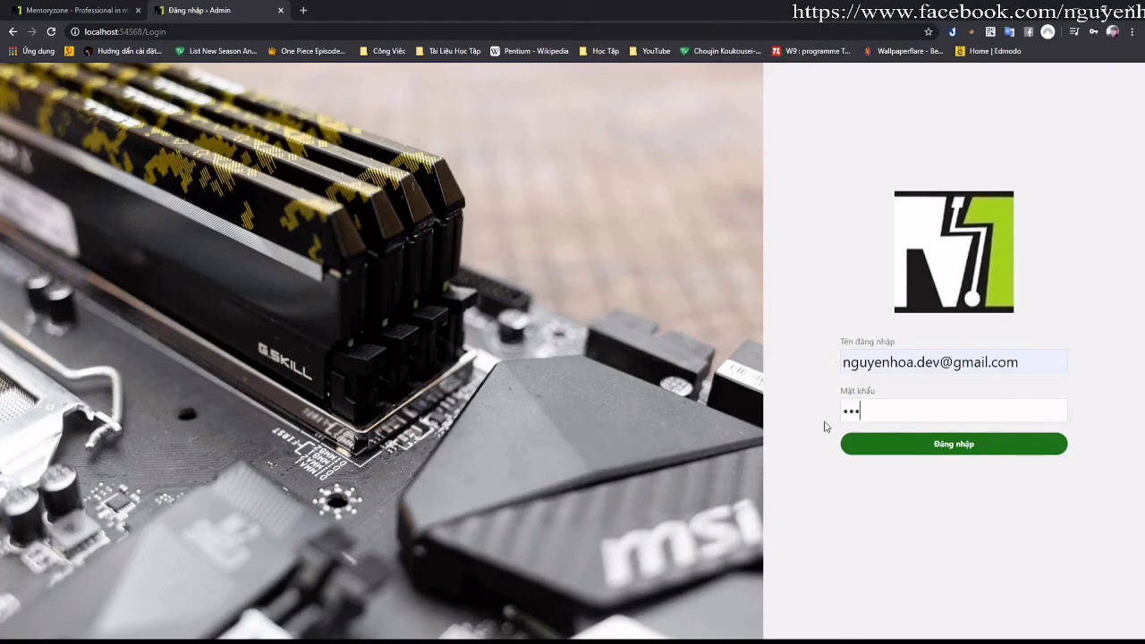
click(907, 447)
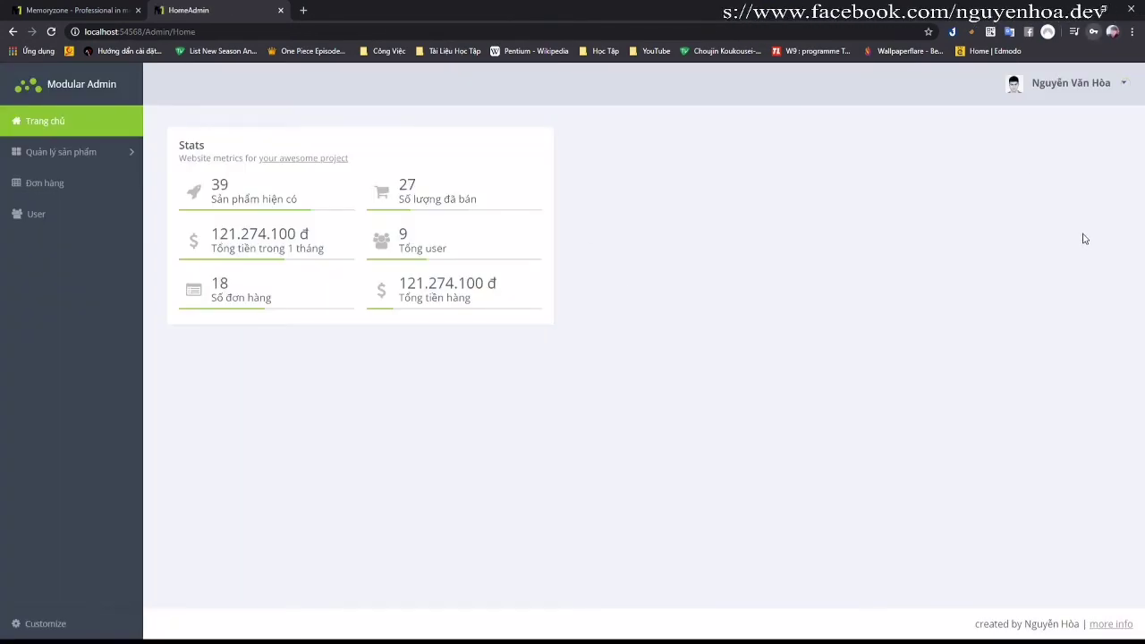
click(84, 186)
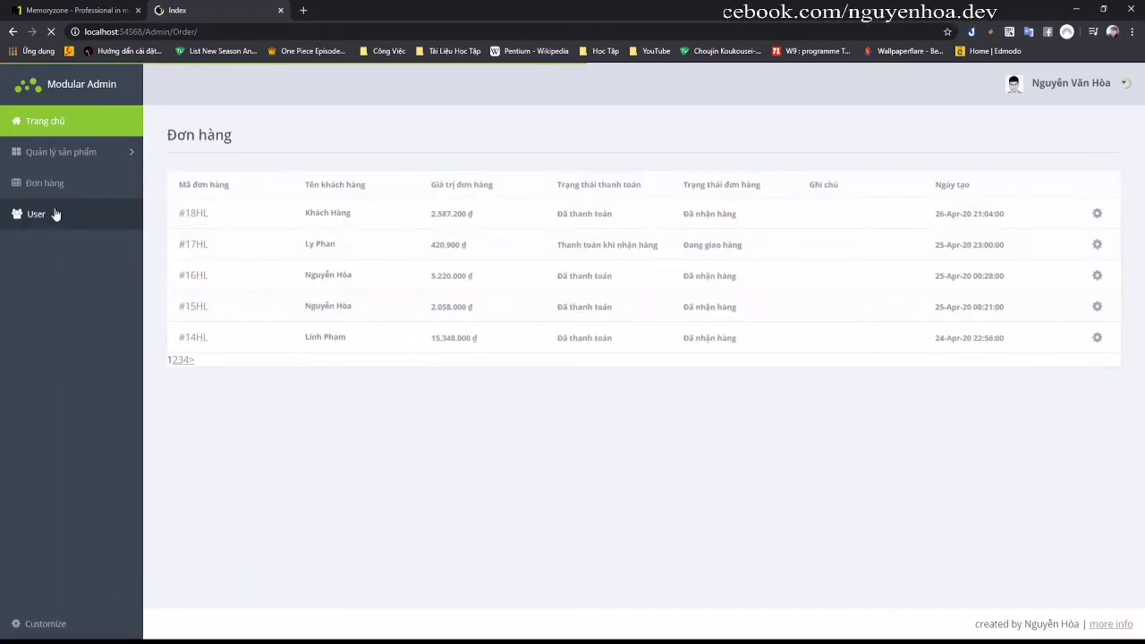
click(85, 212)
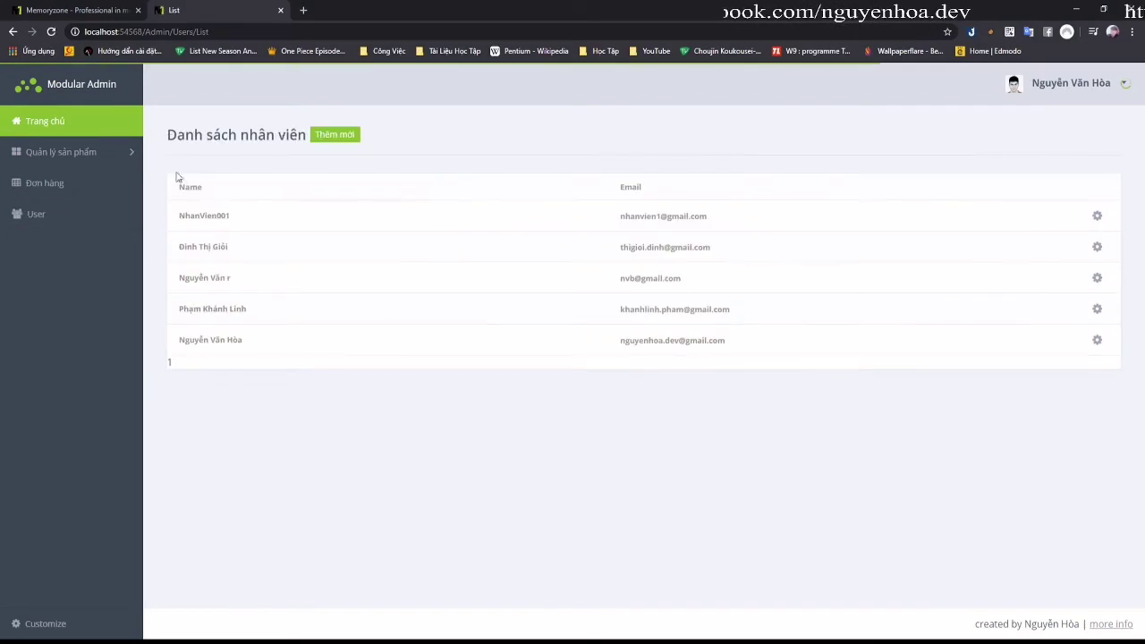
Step: Add a new employee nhanvien002 with their own e-mail and password
click(320, 136)
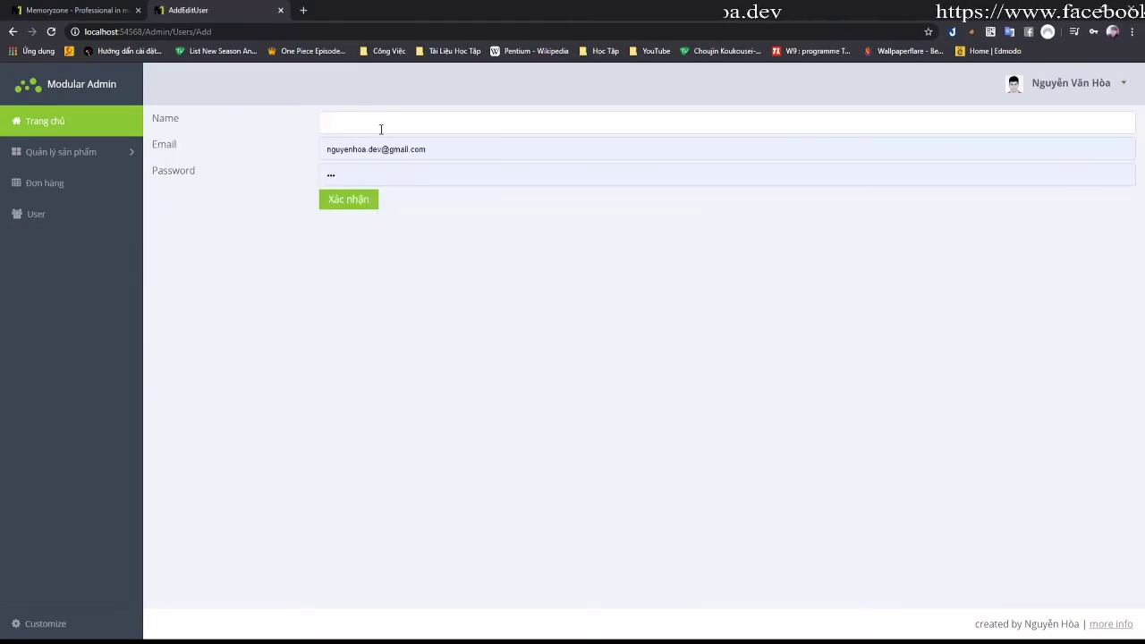
click(381, 128)
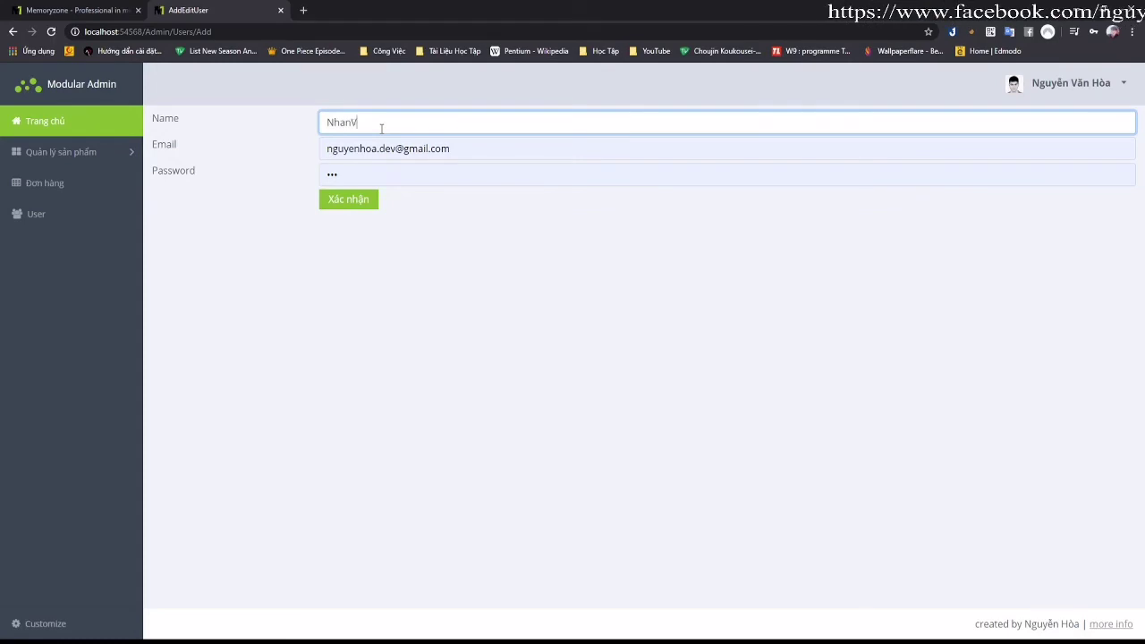
text(ien002)
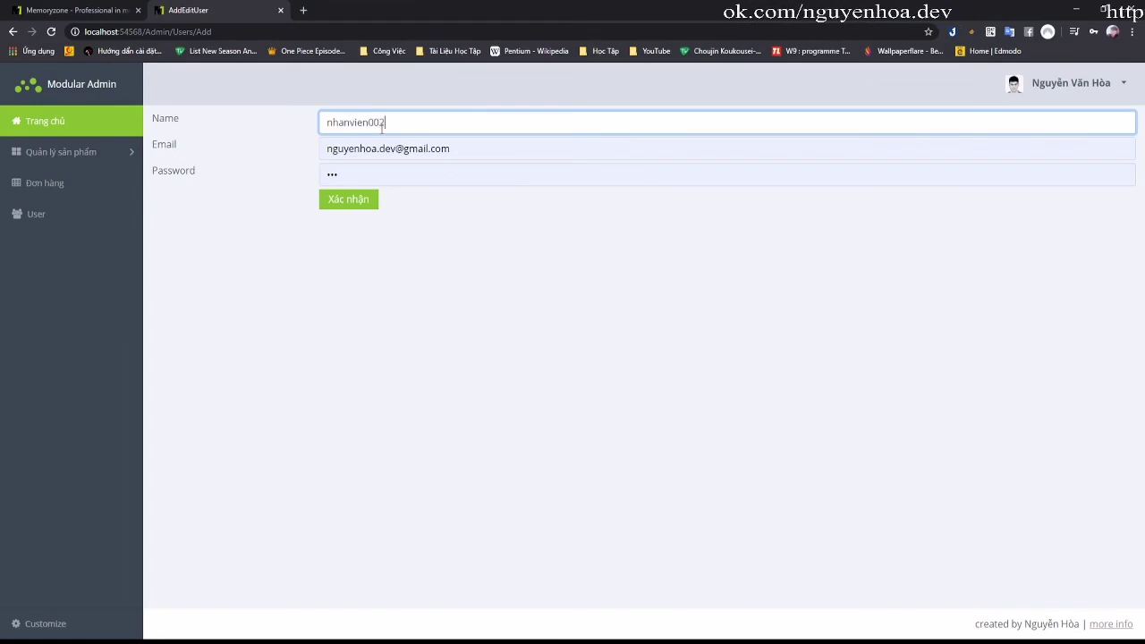
key(Tab)
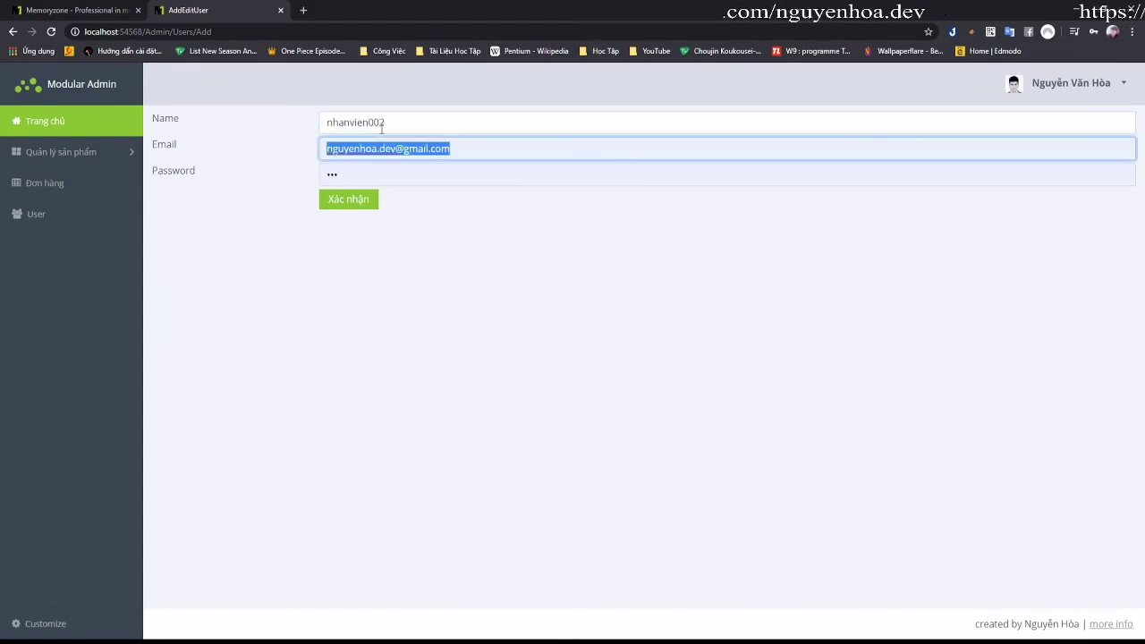
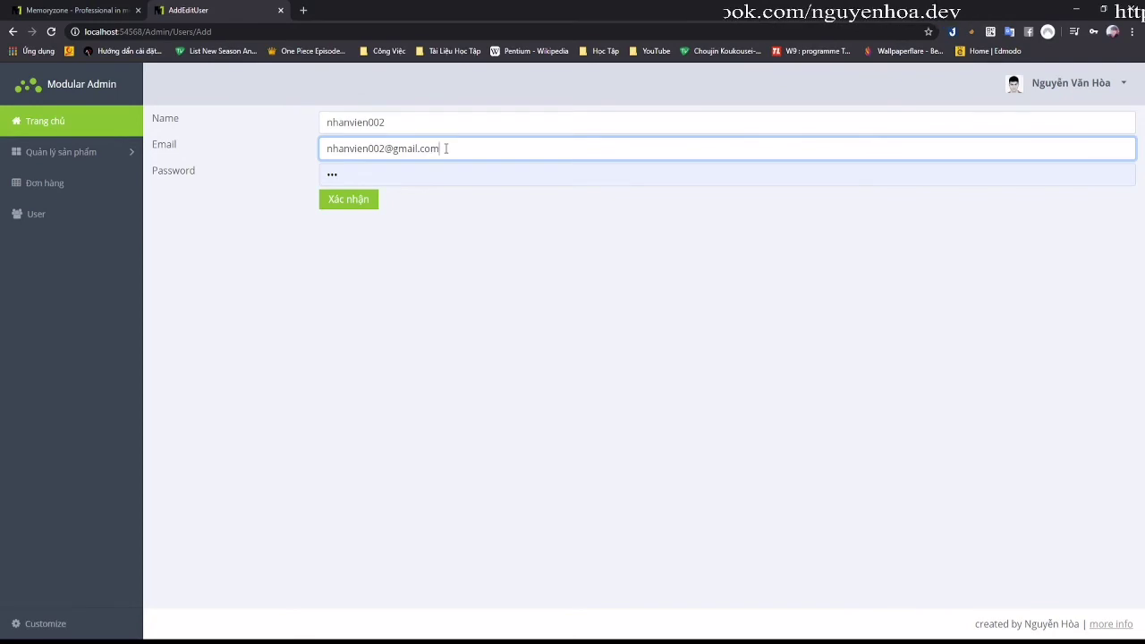
key(Tab)
key(Return)
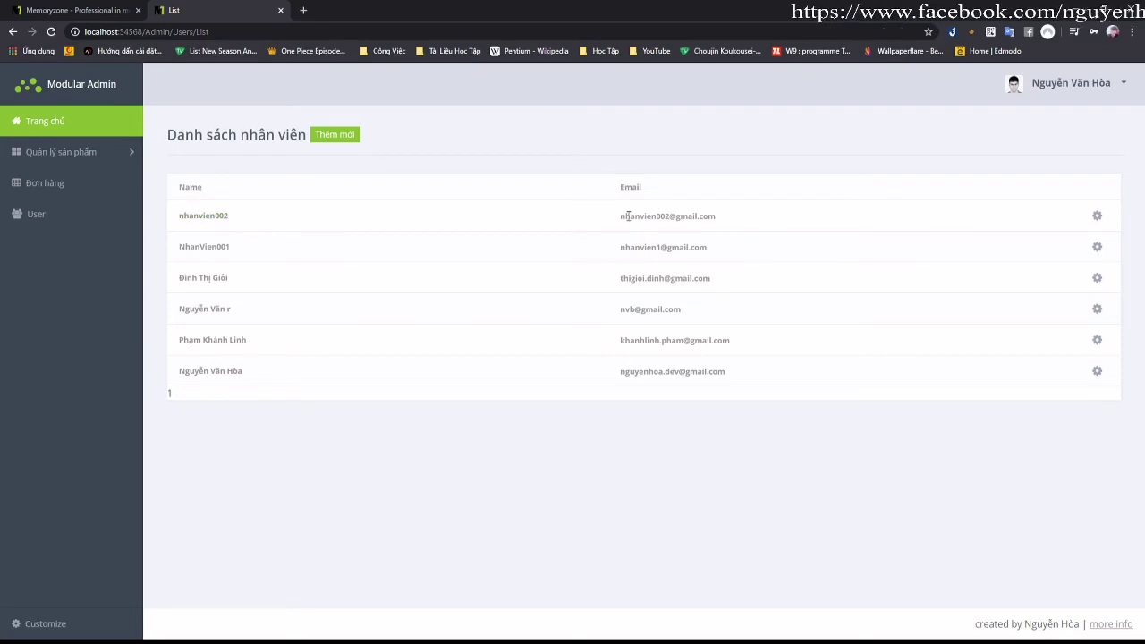
Step: Copy the new employee's e-mail and log out of the admin area
drag(622, 216, 728, 217)
key(ctrl+c)
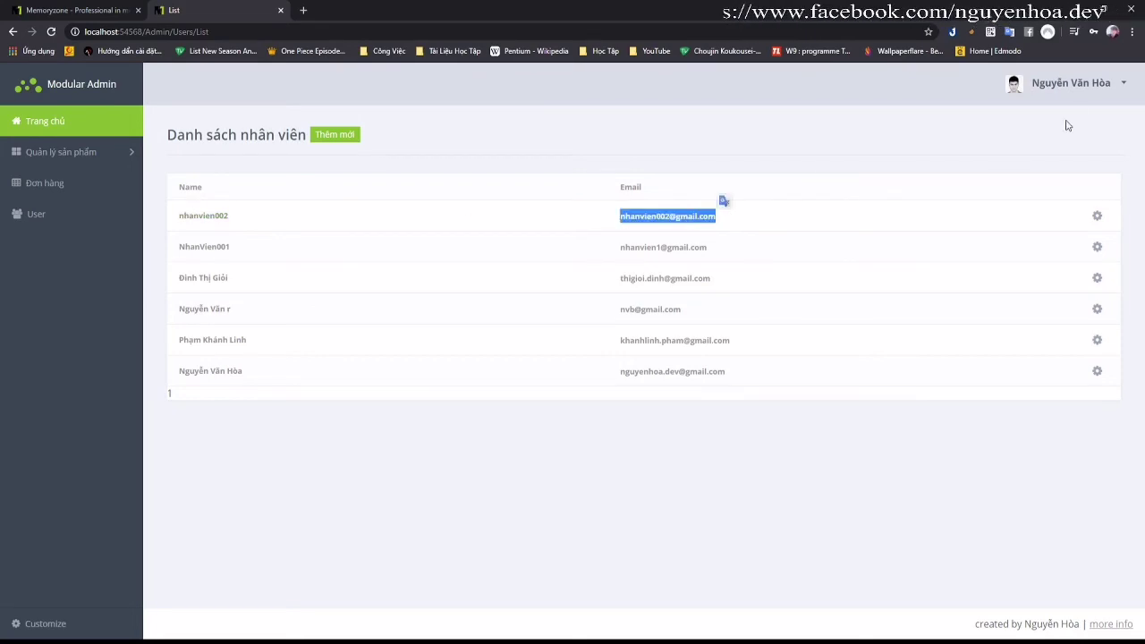
click(1073, 86)
click(1044, 121)
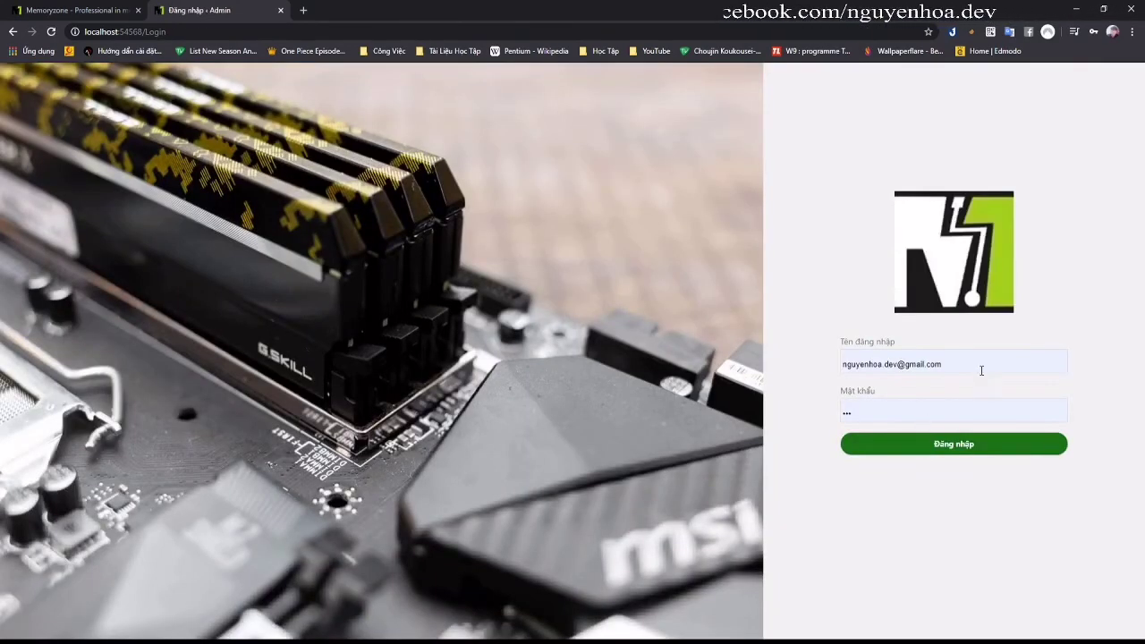
Step: Try signing in with the pasted employee e-mail and their password
click(981, 371)
key(ctrl+a)
key(ctrl+v)
click(945, 408)
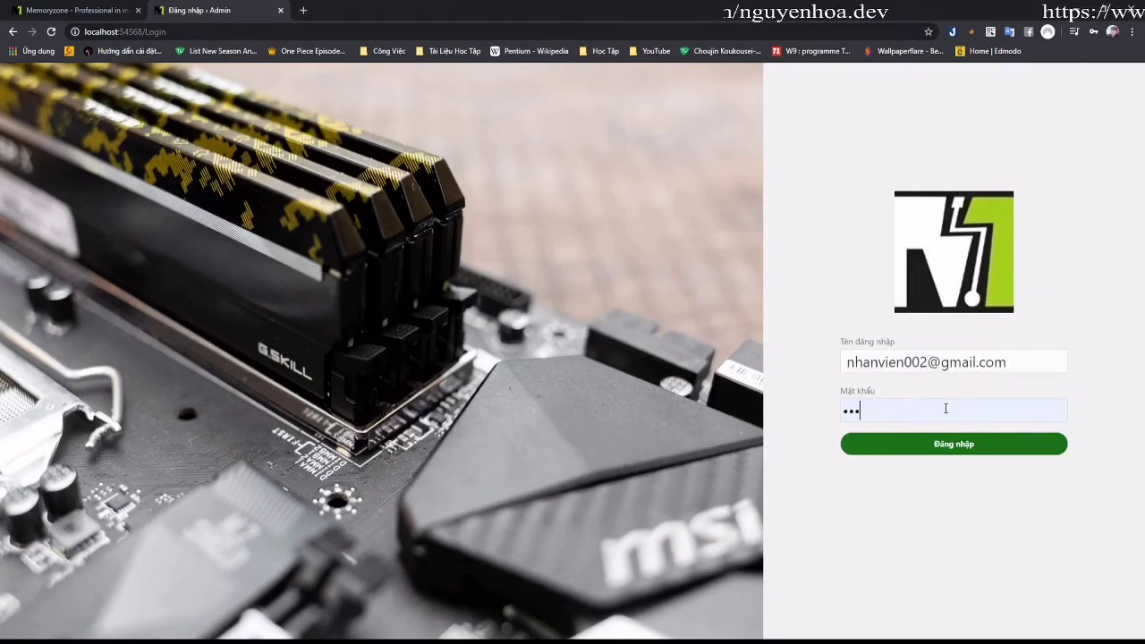
key(BackSpace)
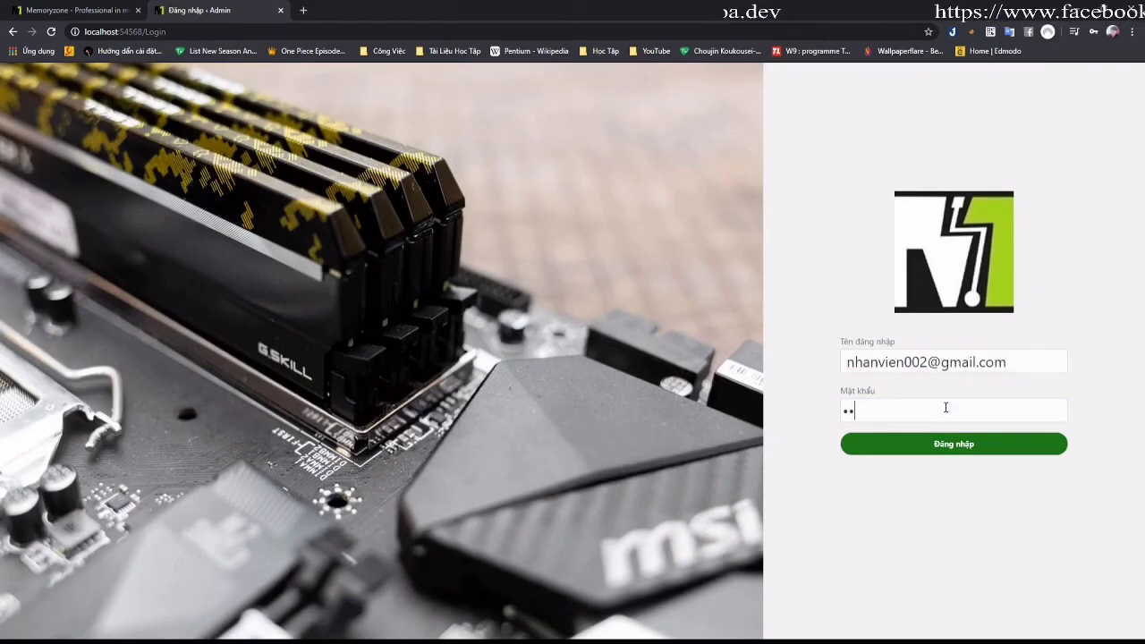
text(3)
click(953, 442)
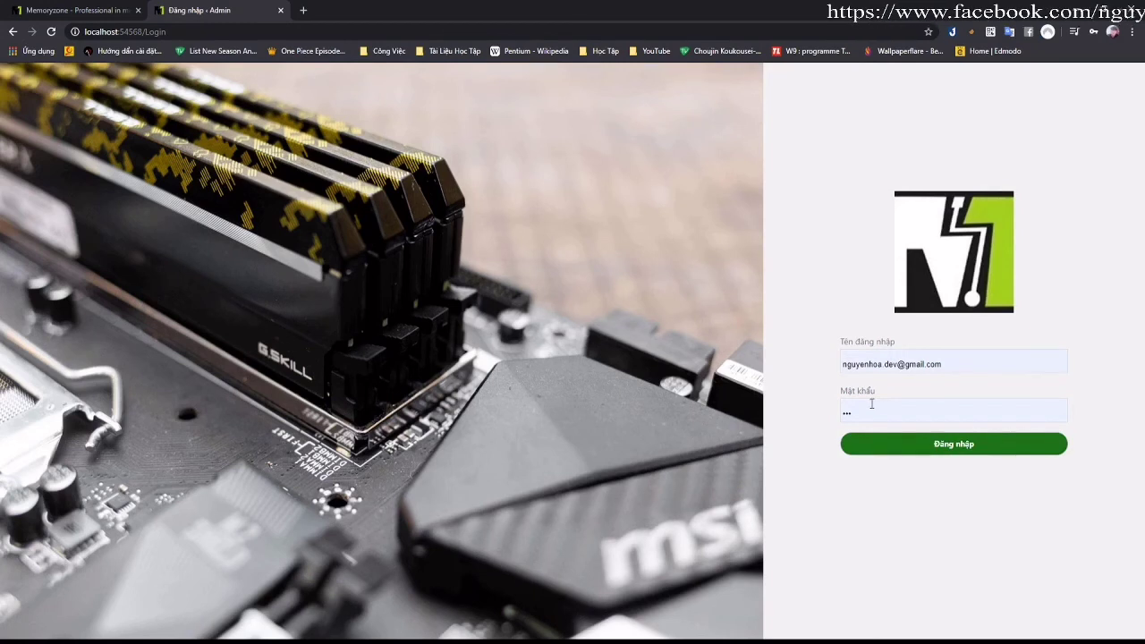
Step: Re-enter the employee e-mail as username and retry the sign-in
drag(951, 359, 838, 369)
drag(1018, 362, 843, 360)
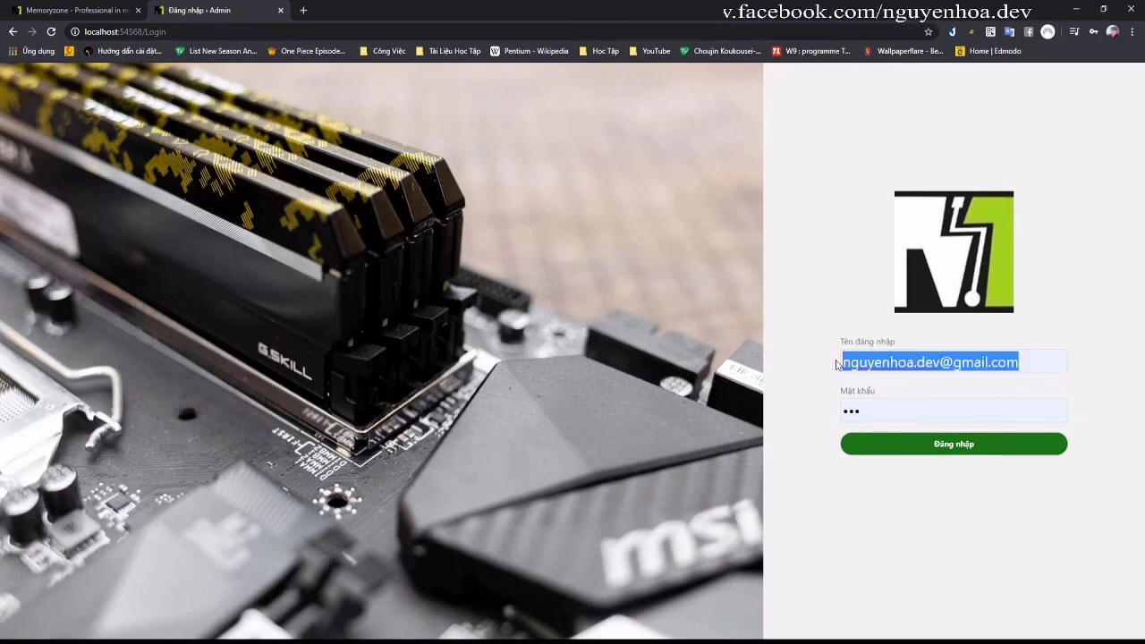
text(nhan)
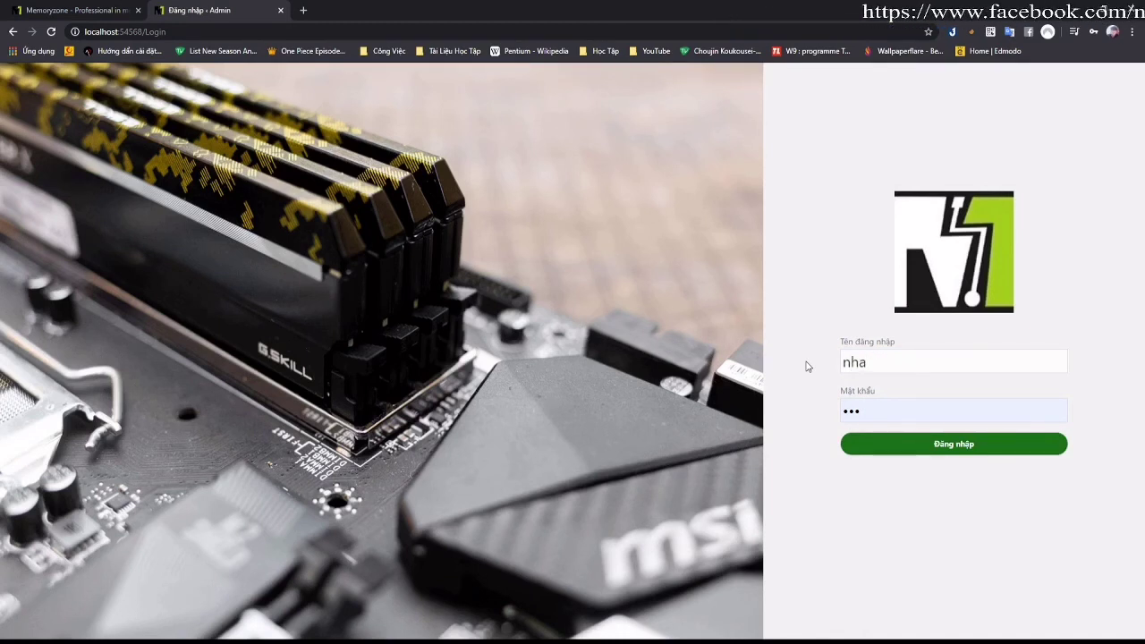
key(BackSpace)
key(BackSpace)
key(BackSpace)
key(ctrl+v)
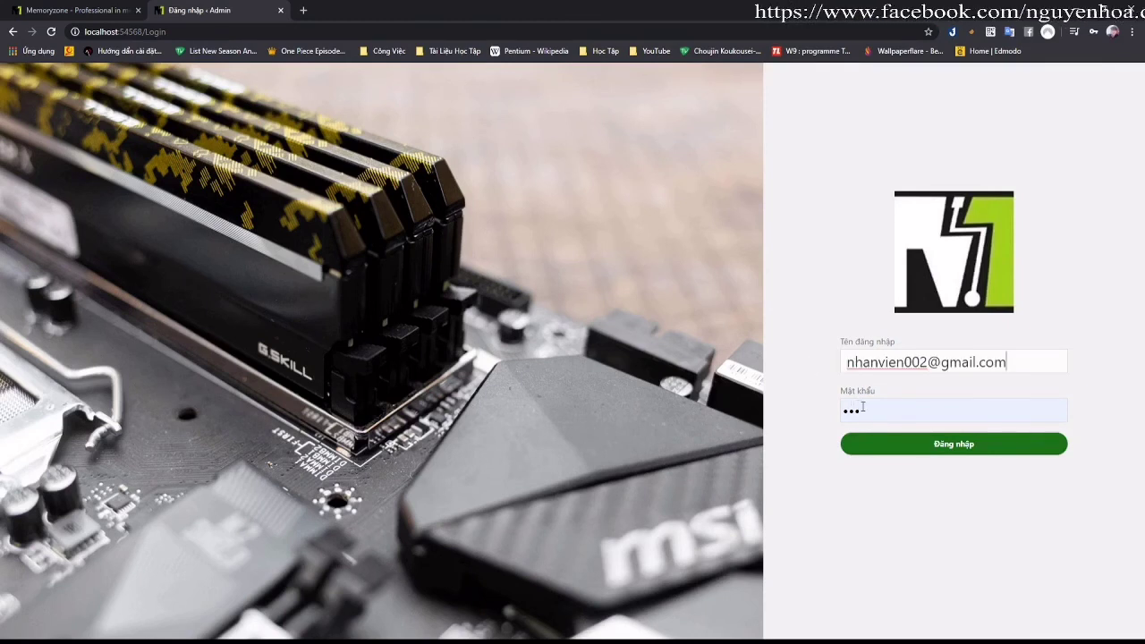
drag(863, 408, 838, 413)
click(869, 441)
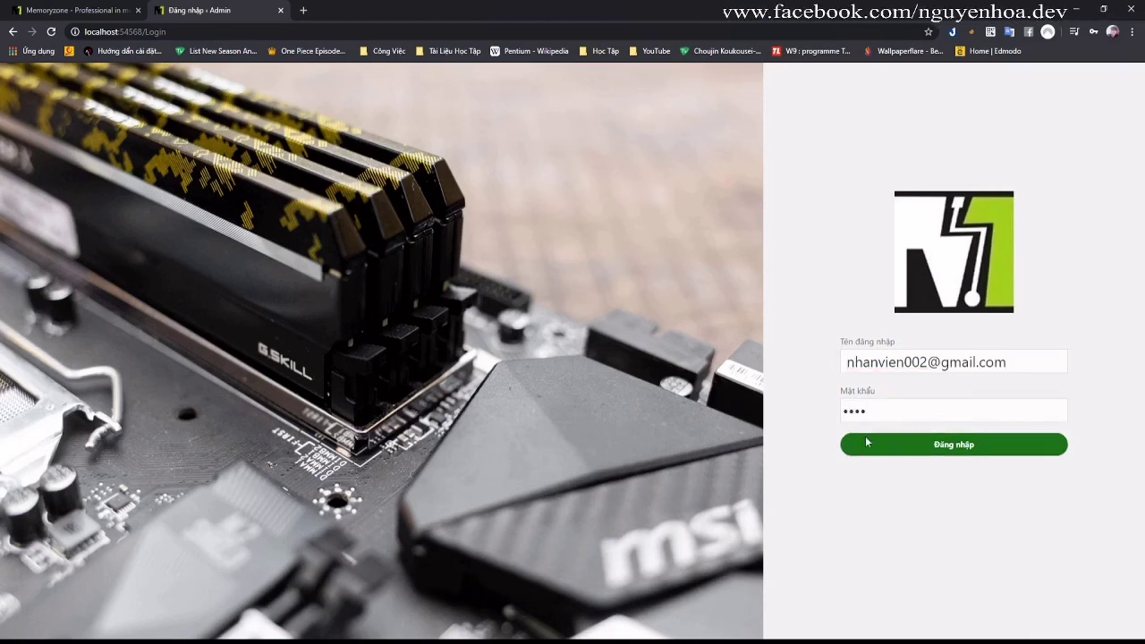
click(911, 441)
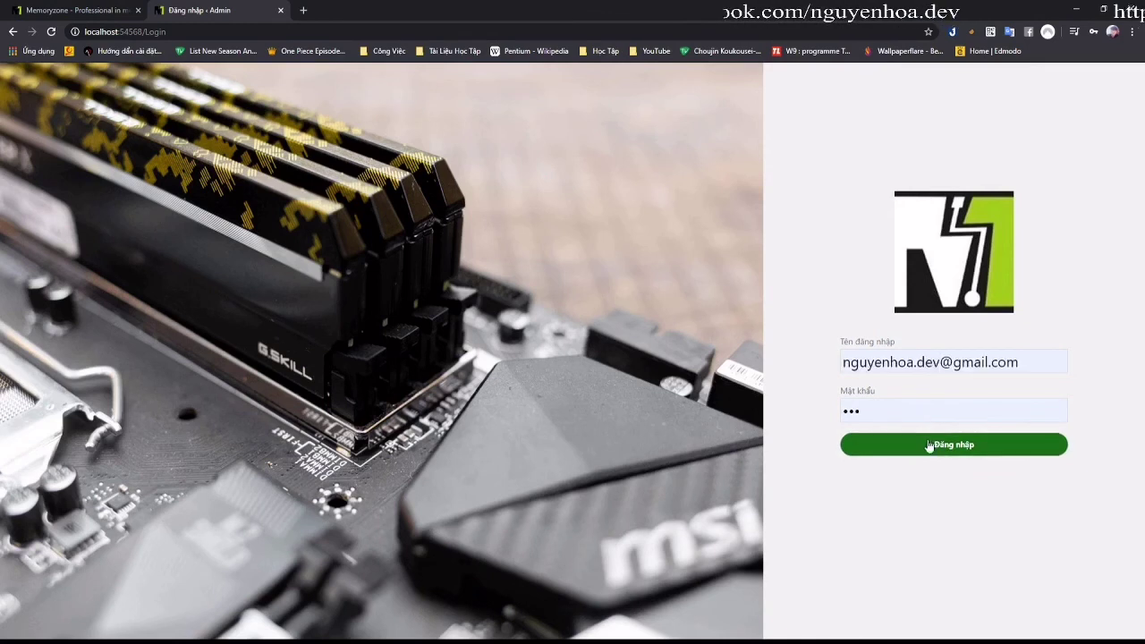
Step: Sign back into the admin dashboard with the administrator's password
click(913, 412)
key(BackSpace)
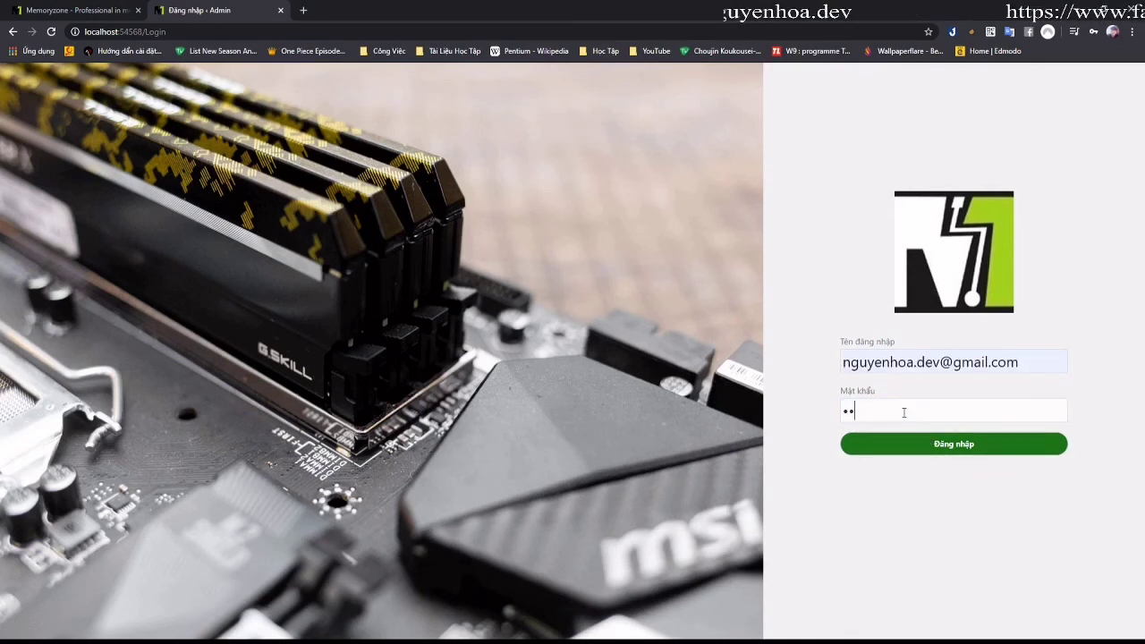
click(933, 452)
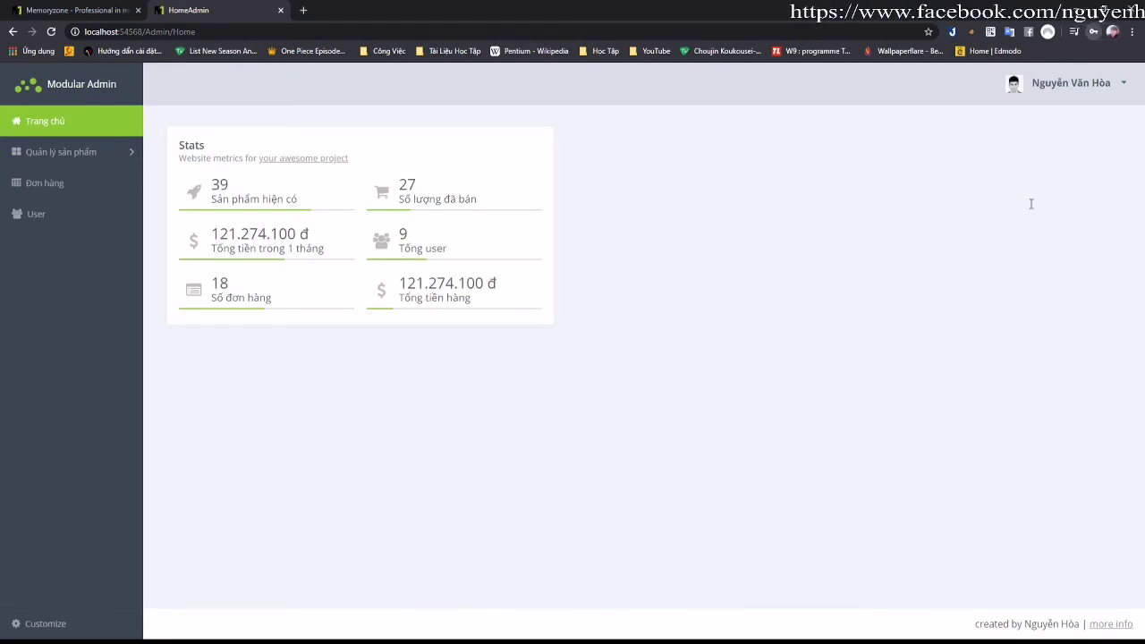
Step: Edit employee nhanvien002 from the staff list, enter a new password and confirm
click(60, 183)
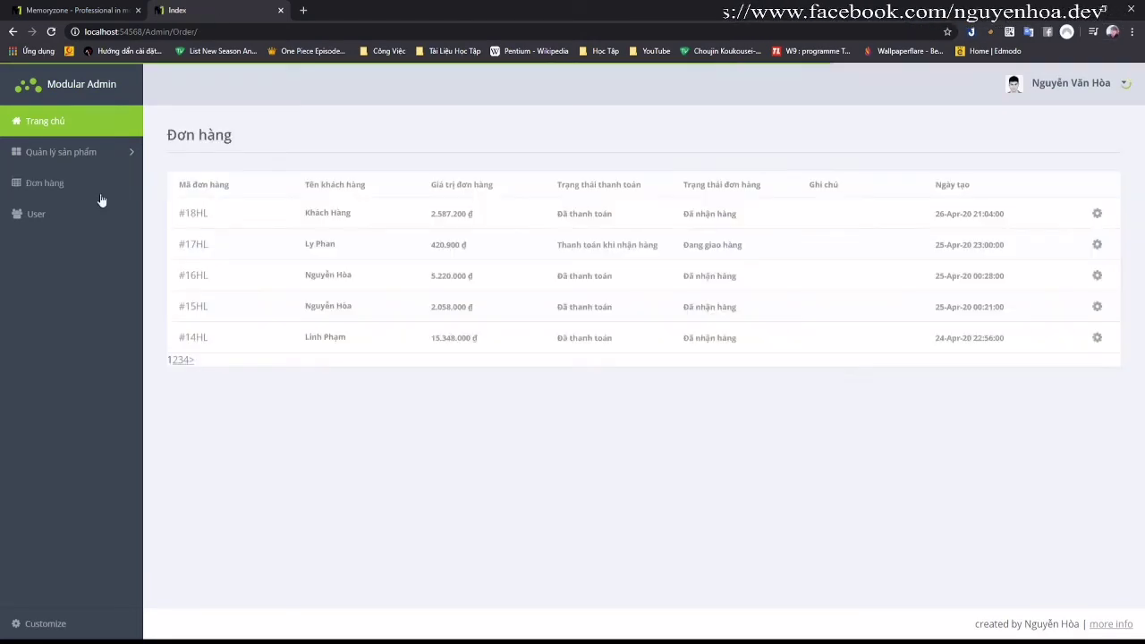
click(42, 214)
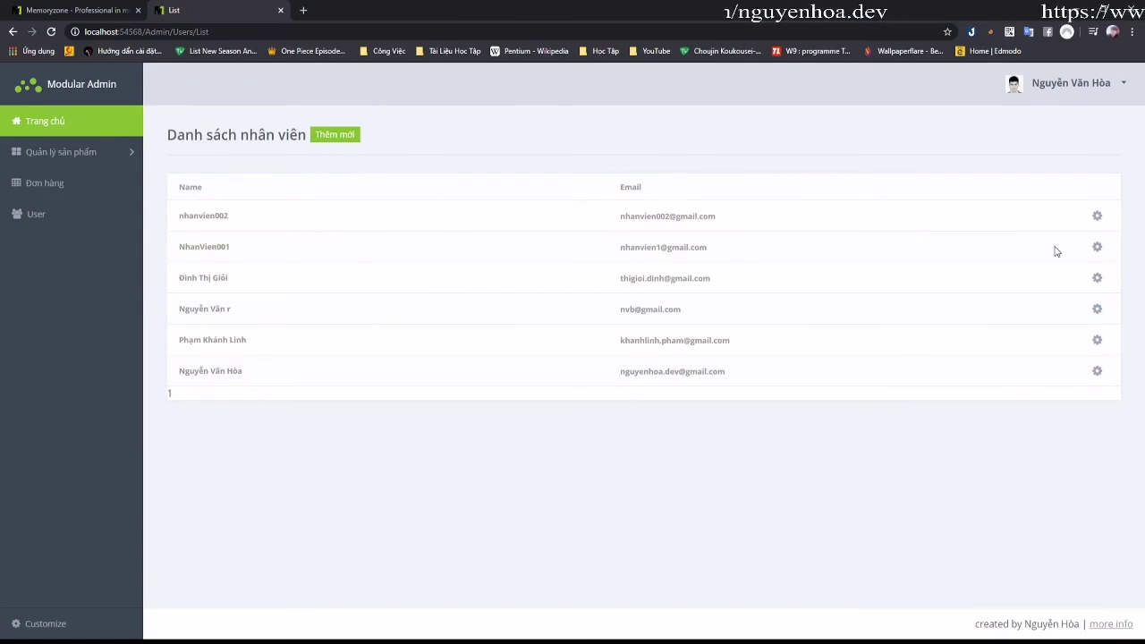
click(1096, 216)
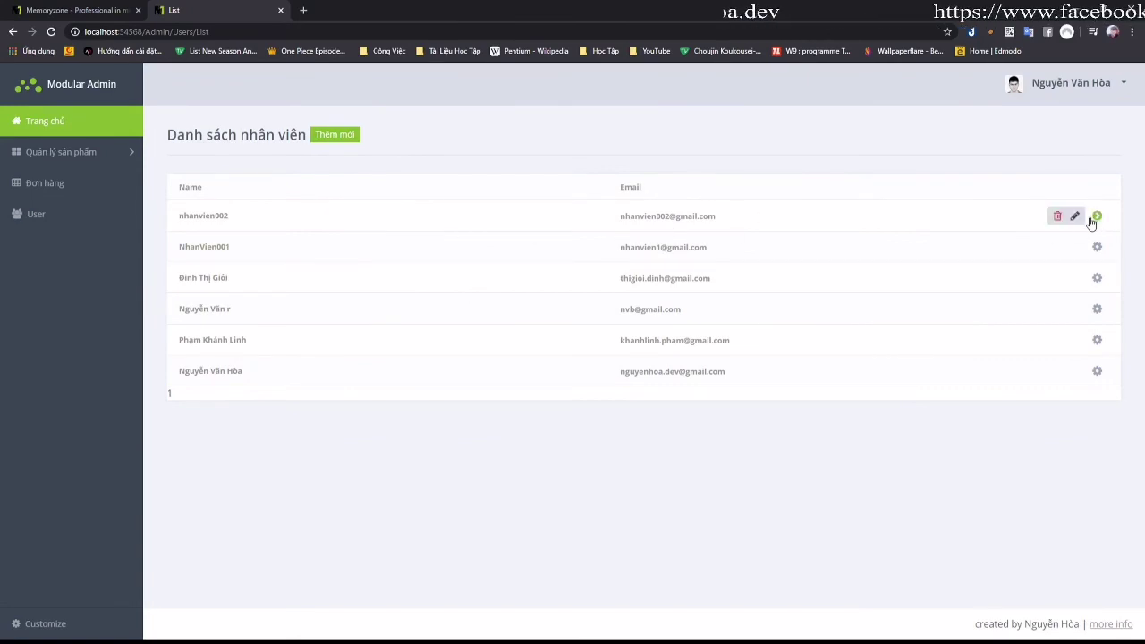
click(1073, 218)
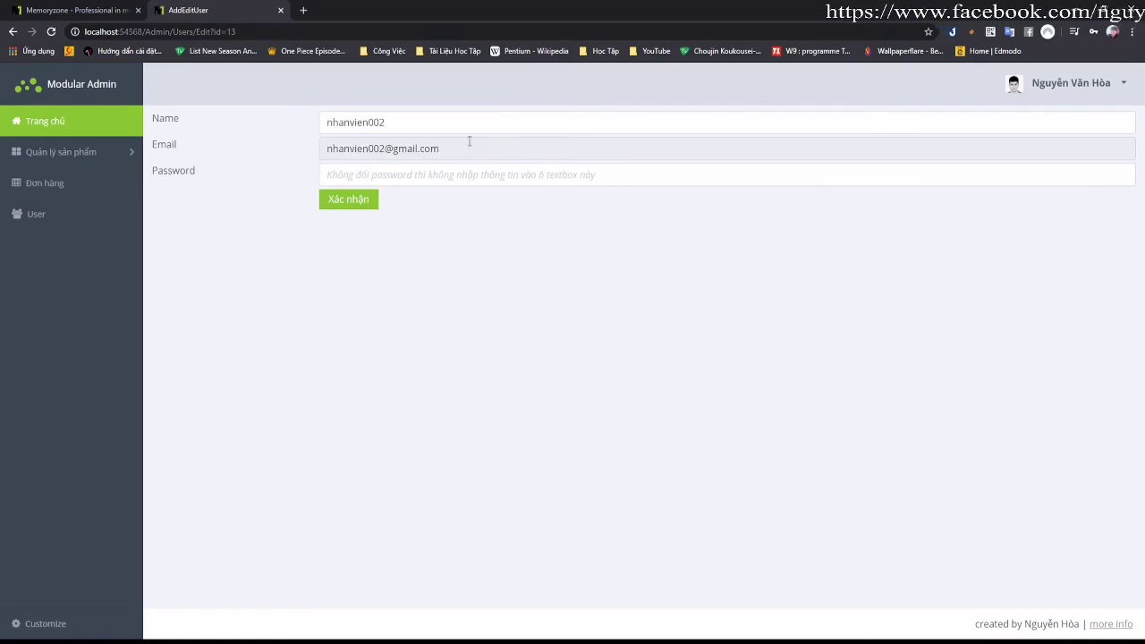
click(441, 176)
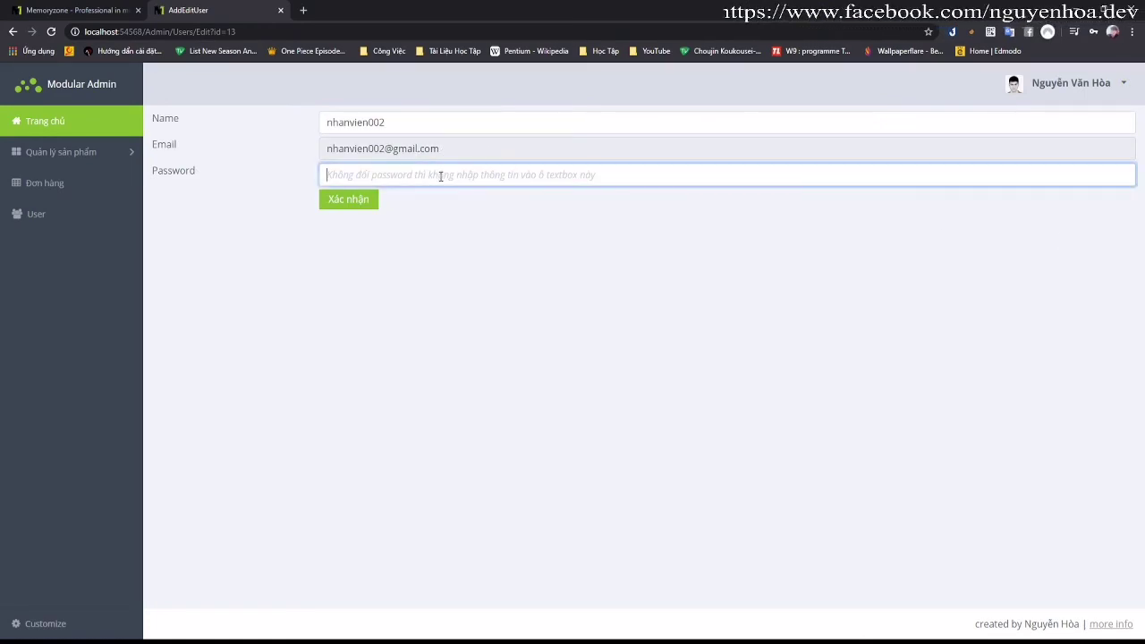
text(1)
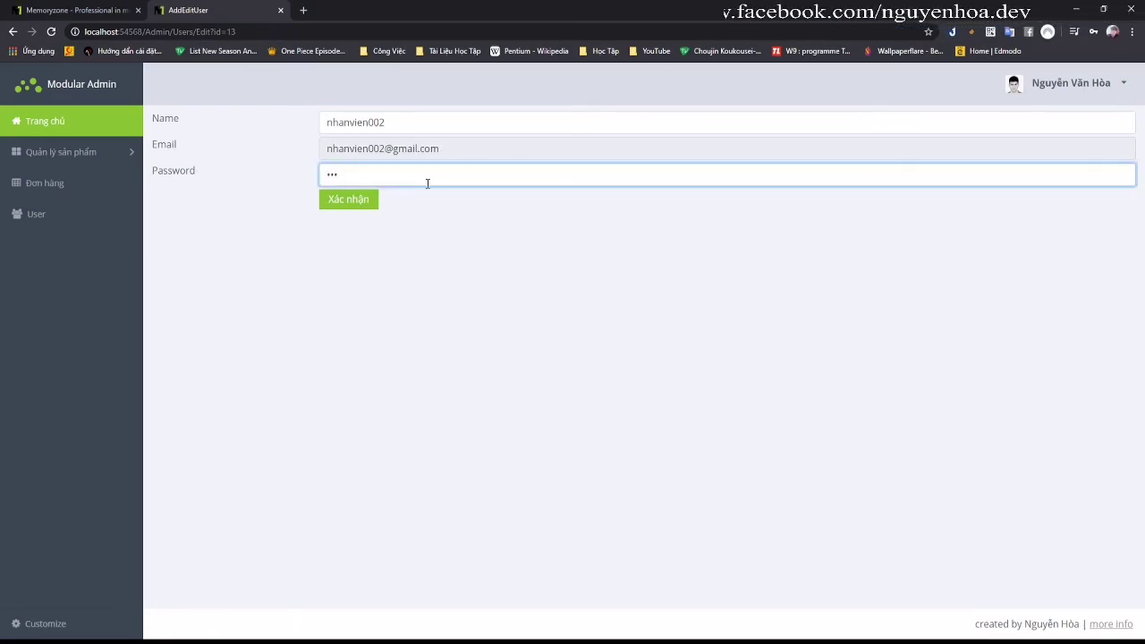
click(372, 200)
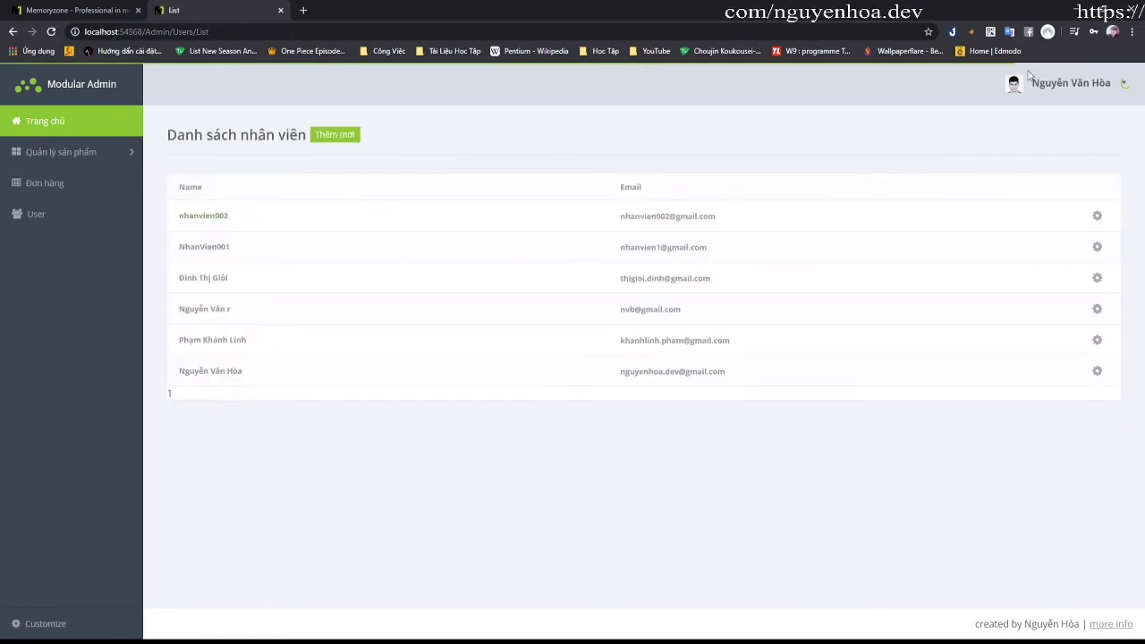
Step: Log out of the admin area and try logging in with the new employee's e-mail and password
click(1072, 89)
click(1059, 122)
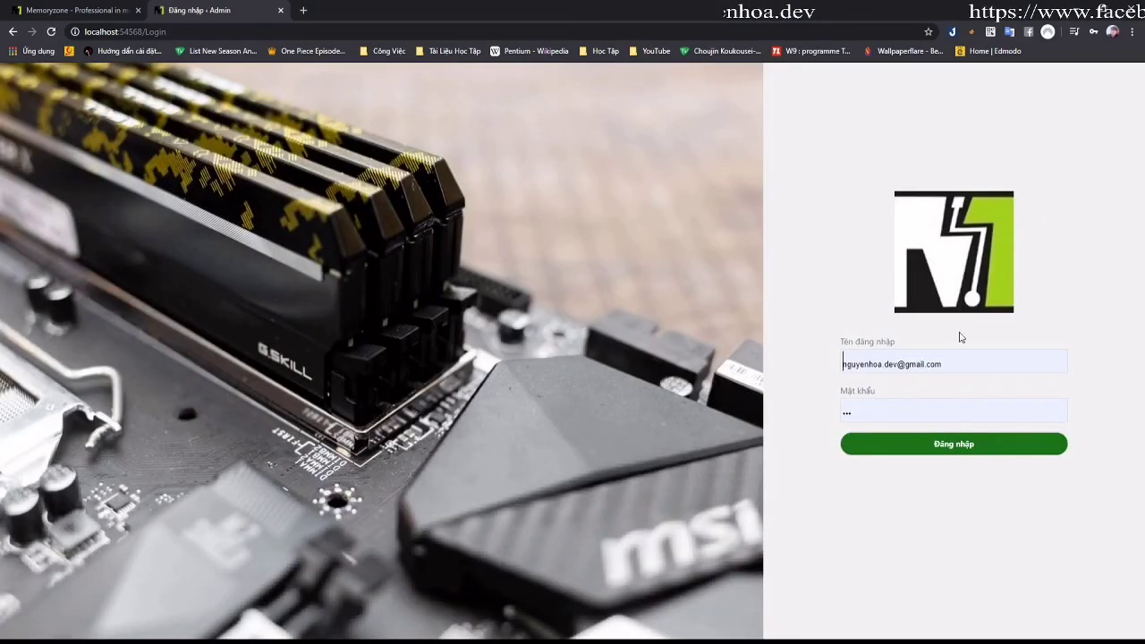
drag(955, 361, 827, 362)
key(ctrl+a)
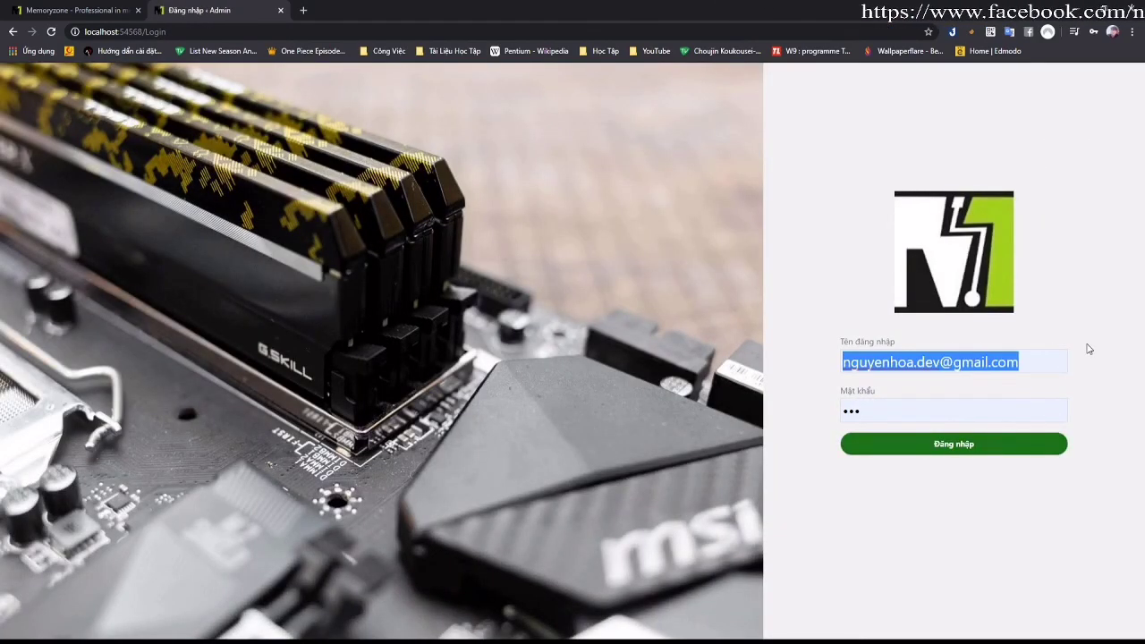
key(ctrl+v)
click(962, 410)
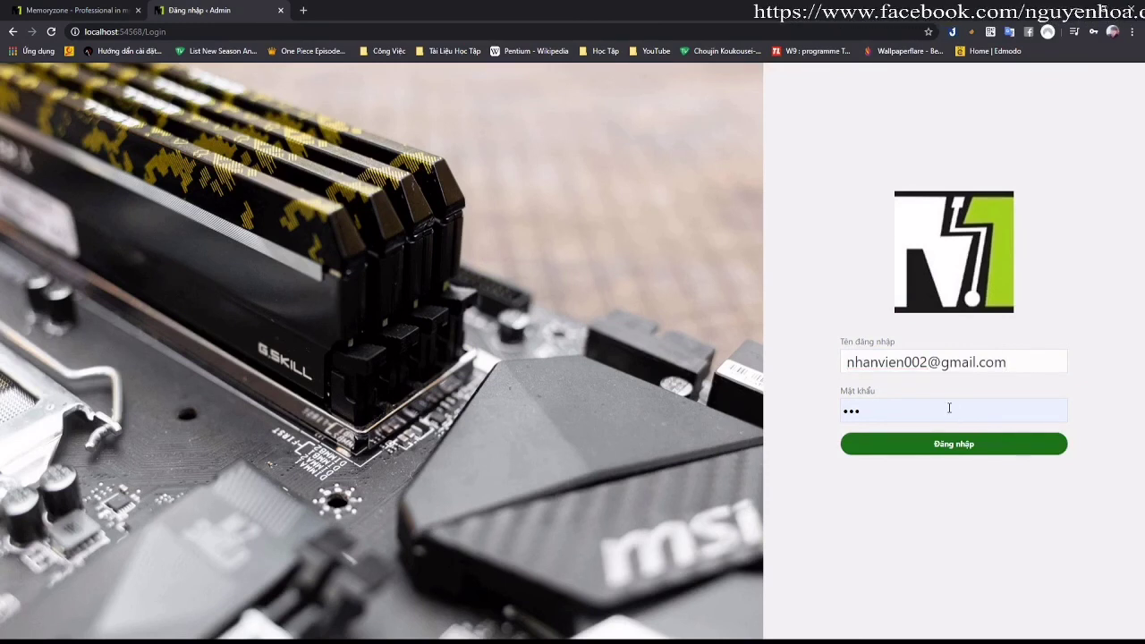
key(ctrl+a)
text(1234)
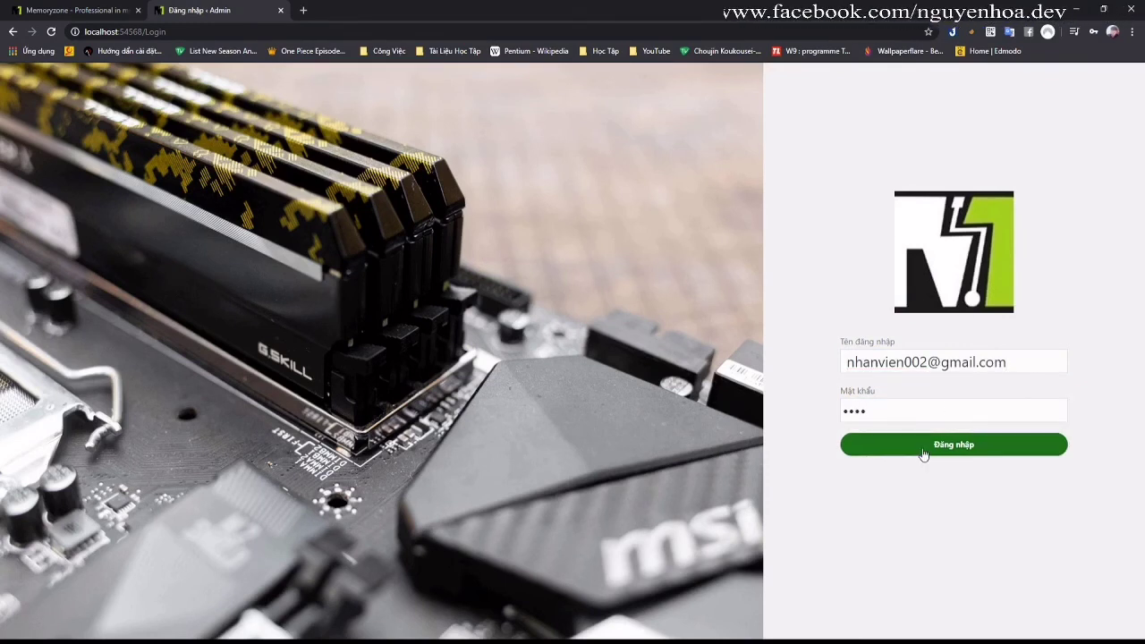
click(924, 454)
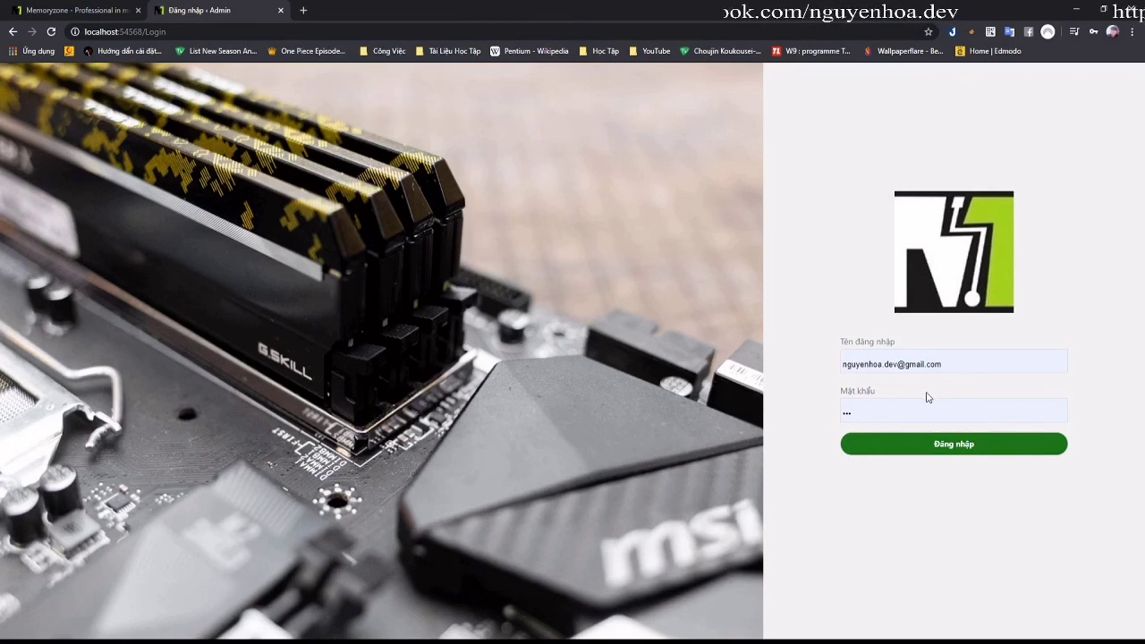
Step: Sign back in as administrator by re-entering the admin password
click(937, 442)
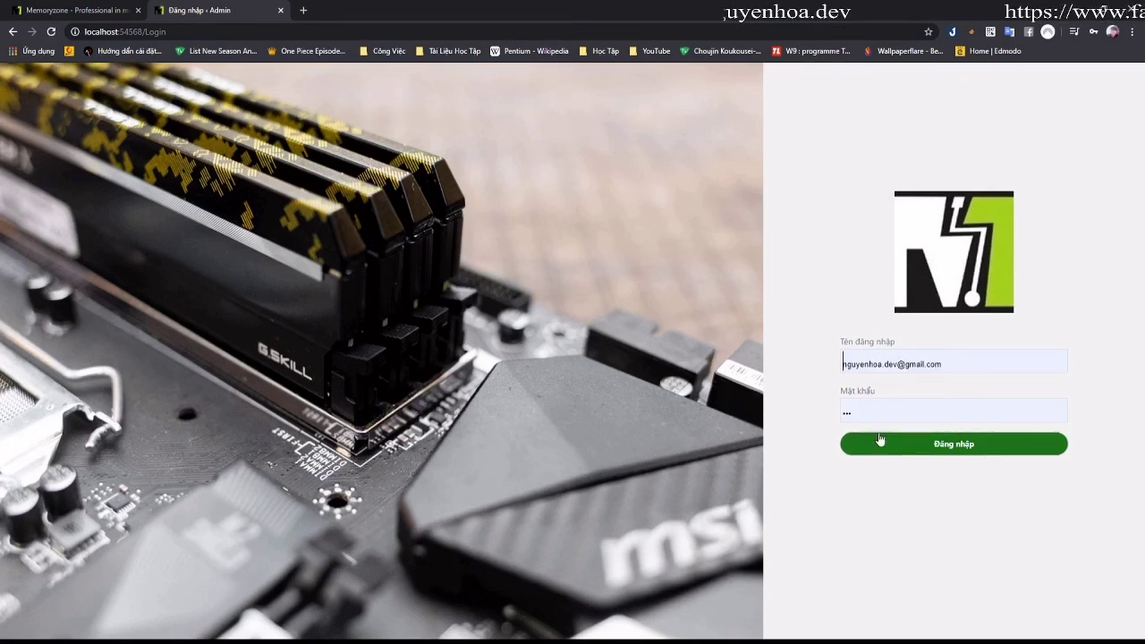
double_click(866, 418)
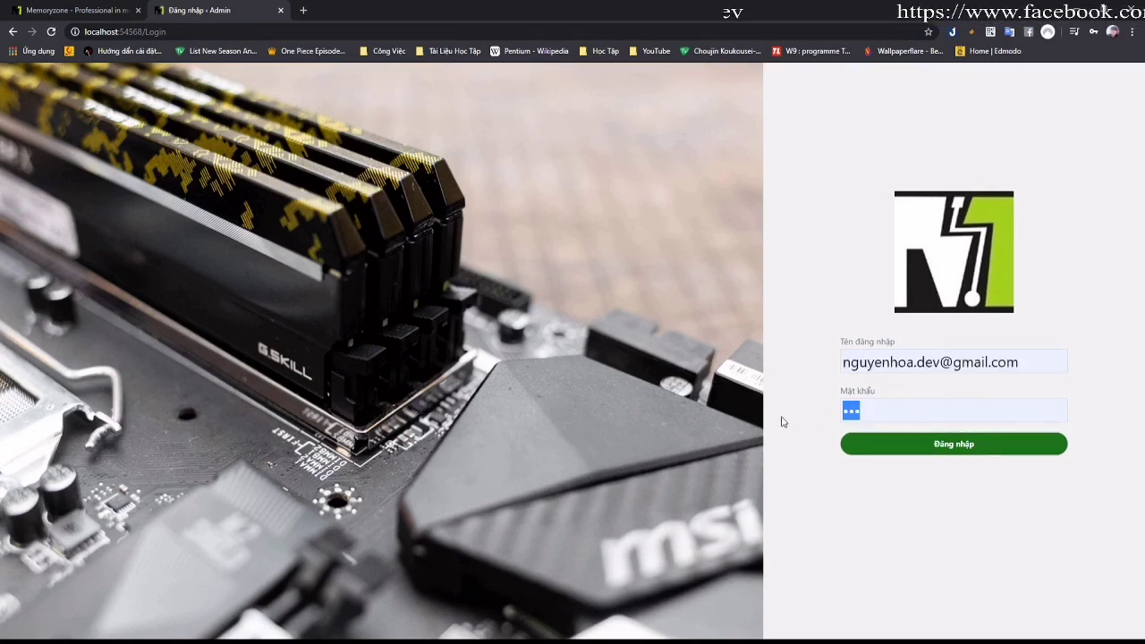
text(1234)
click(872, 451)
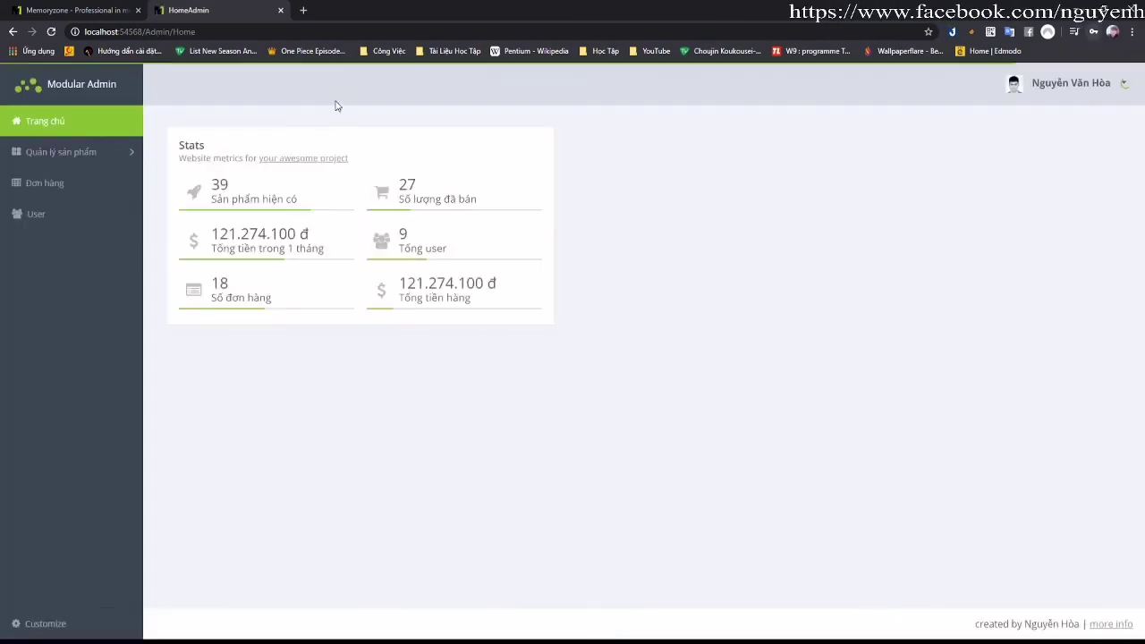
Step: Delete the nhanvien002 account from the User staff list, confirming with OK
click(40, 214)
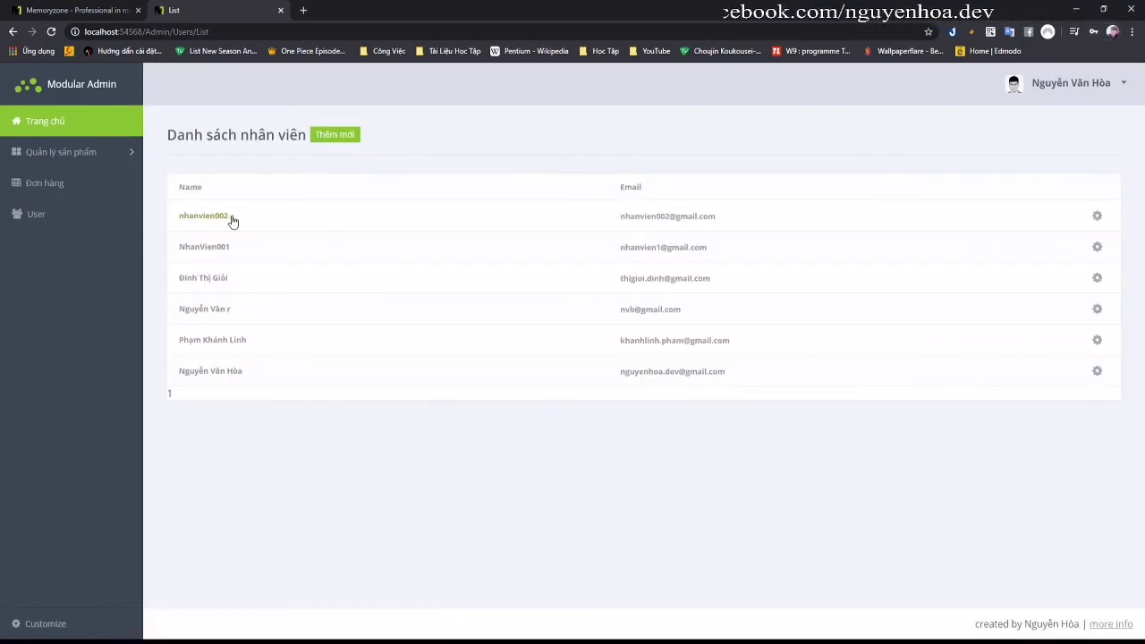
click(1096, 216)
click(1056, 215)
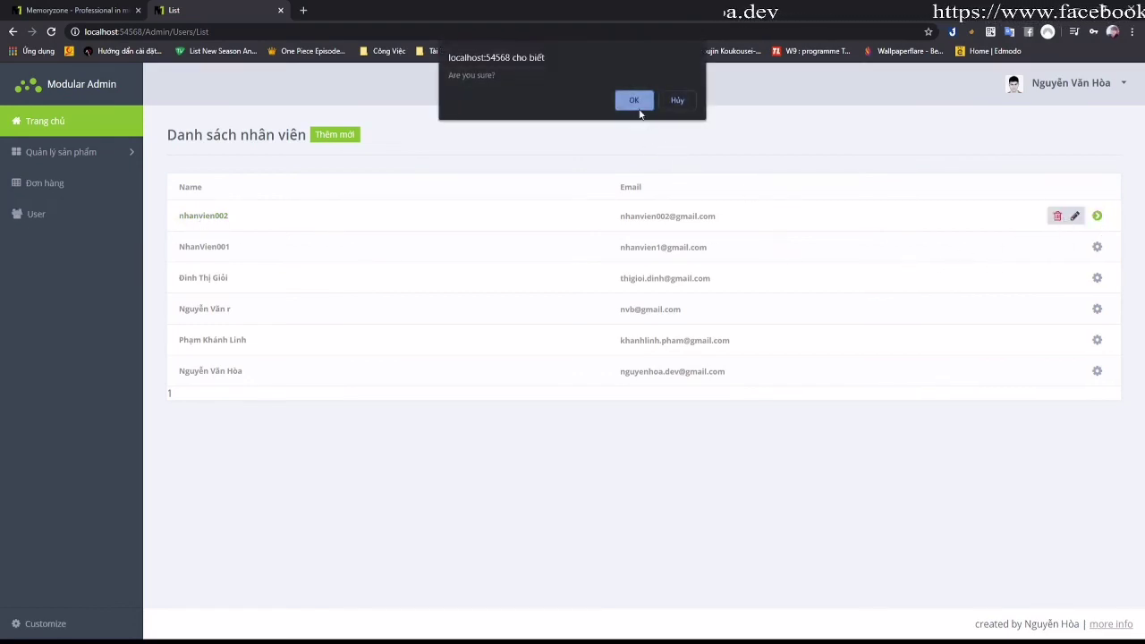
click(635, 102)
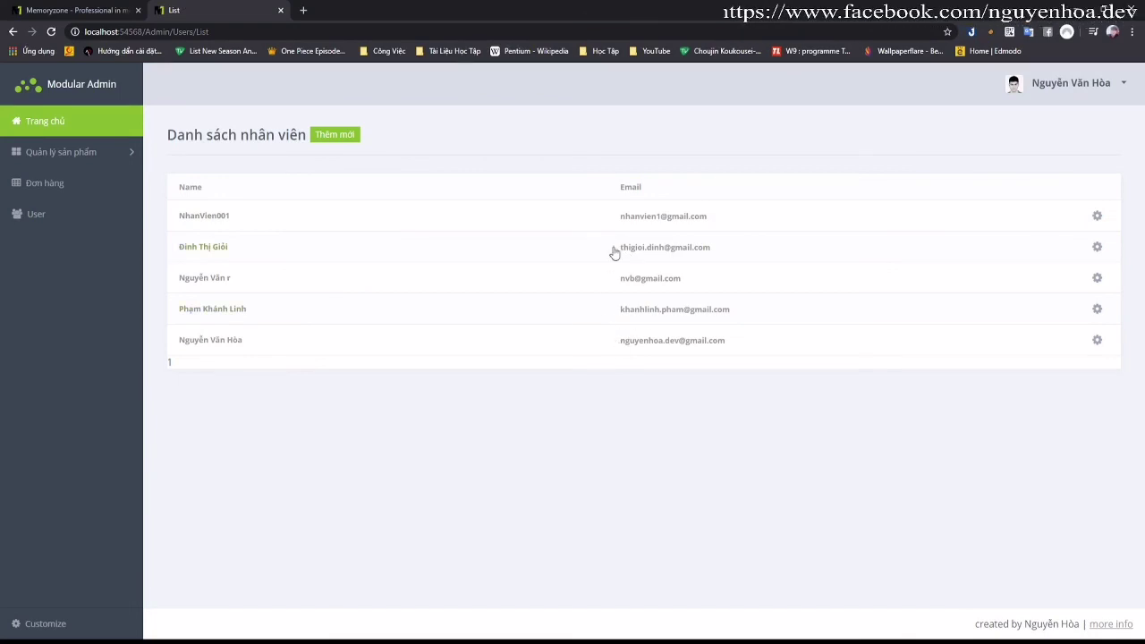
Step: Copy another staff member's e-mail, log out, and submit it as the login username
drag(718, 256, 615, 253)
key(ctrl+c)
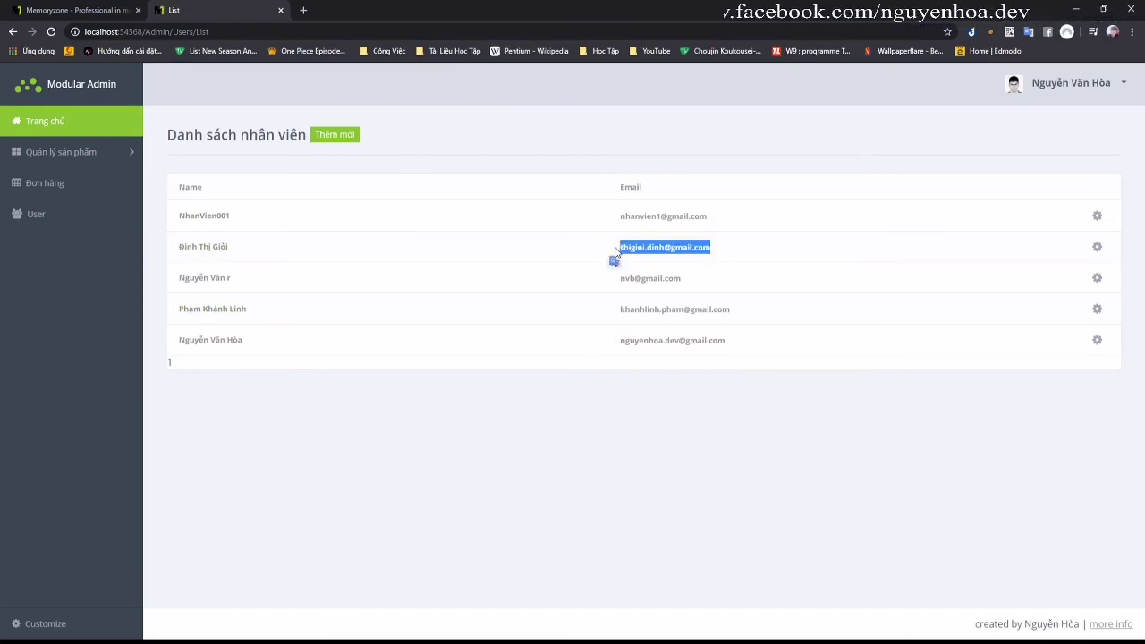
click(1109, 83)
click(1033, 122)
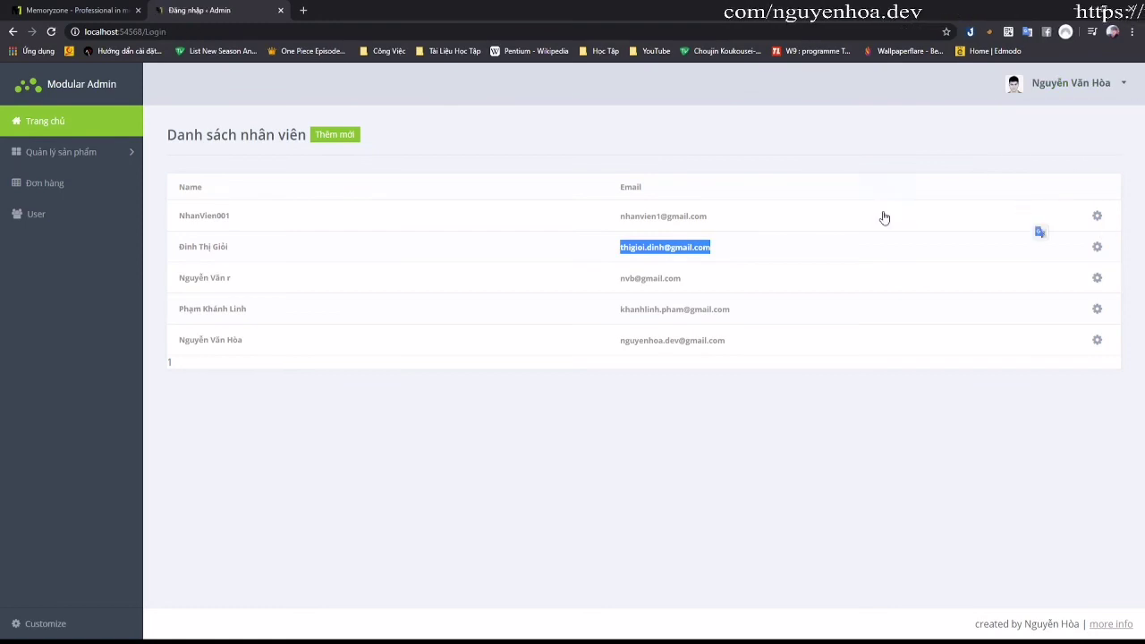
triple_click(965, 362)
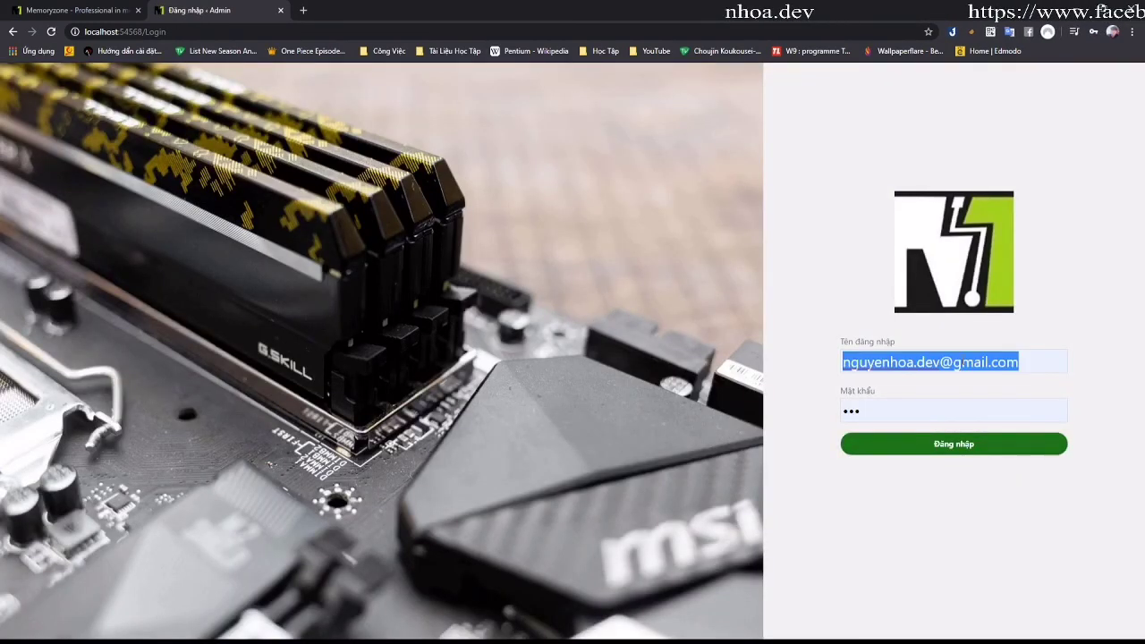
key(ctrl+v)
click(917, 440)
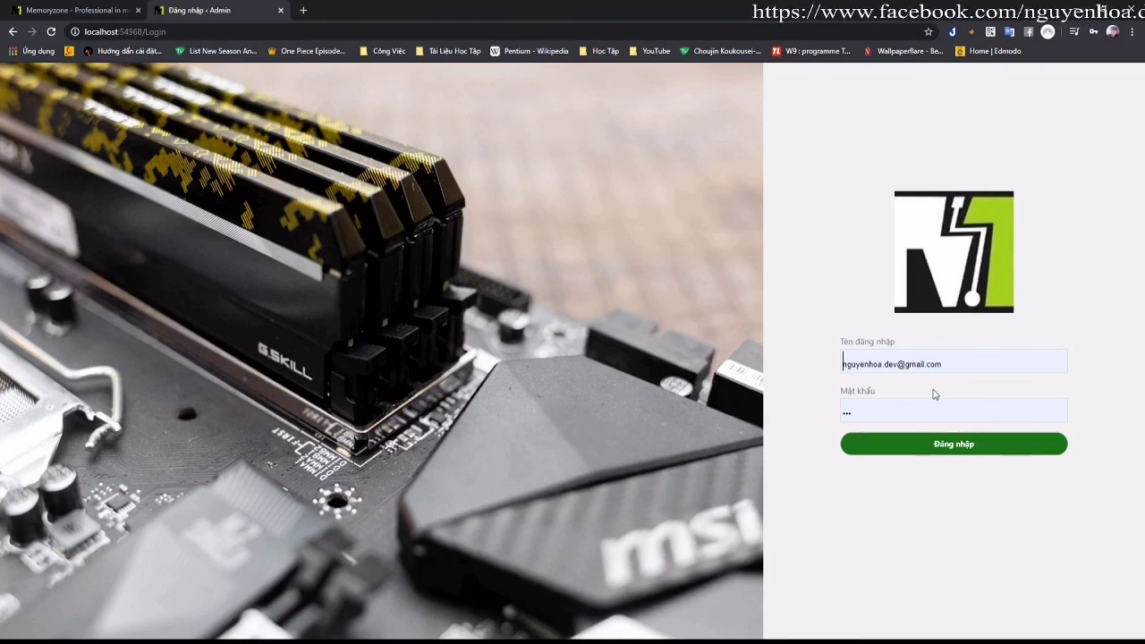
Step: Enter the administrator password on the login form and submit it
drag(951, 363, 867, 362)
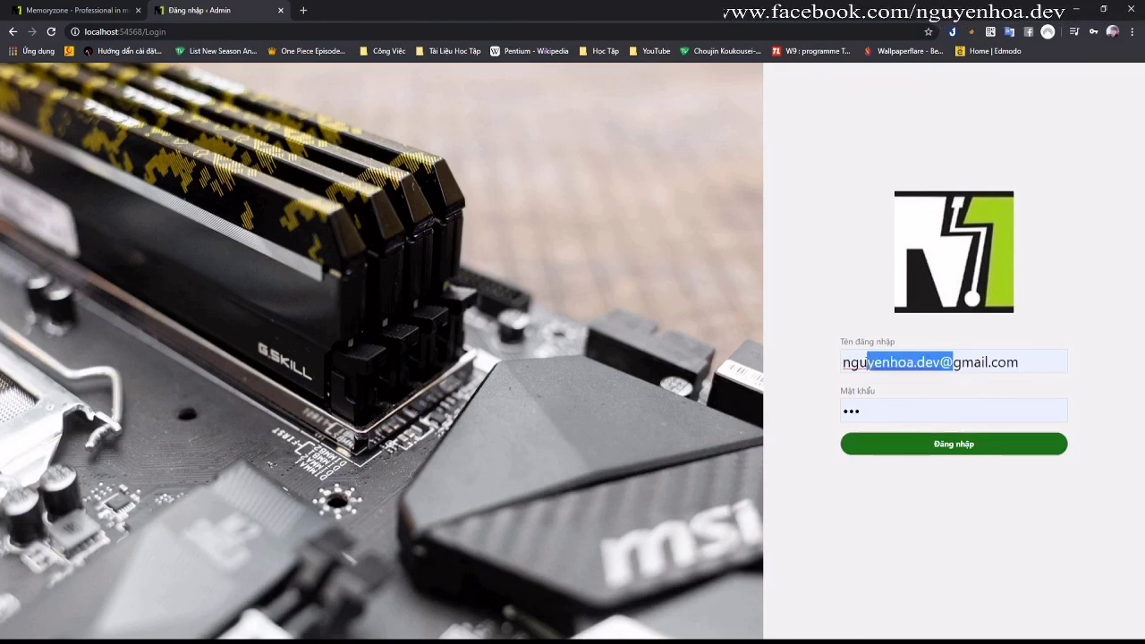
key(ctrl+a)
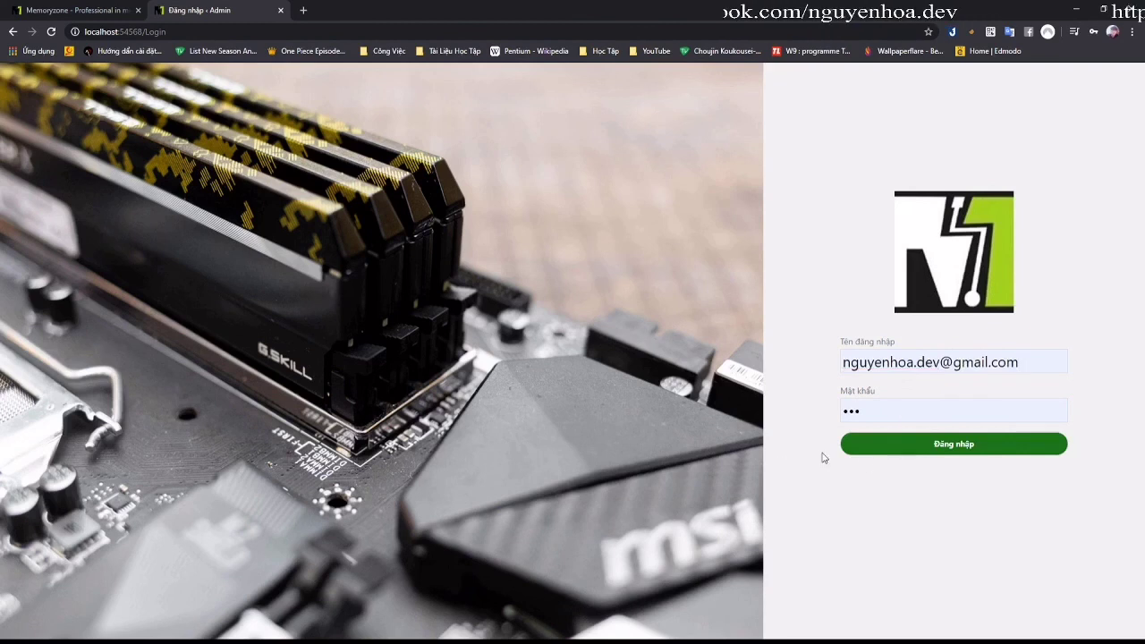
click(885, 404)
key(ctrl+a)
text(123)
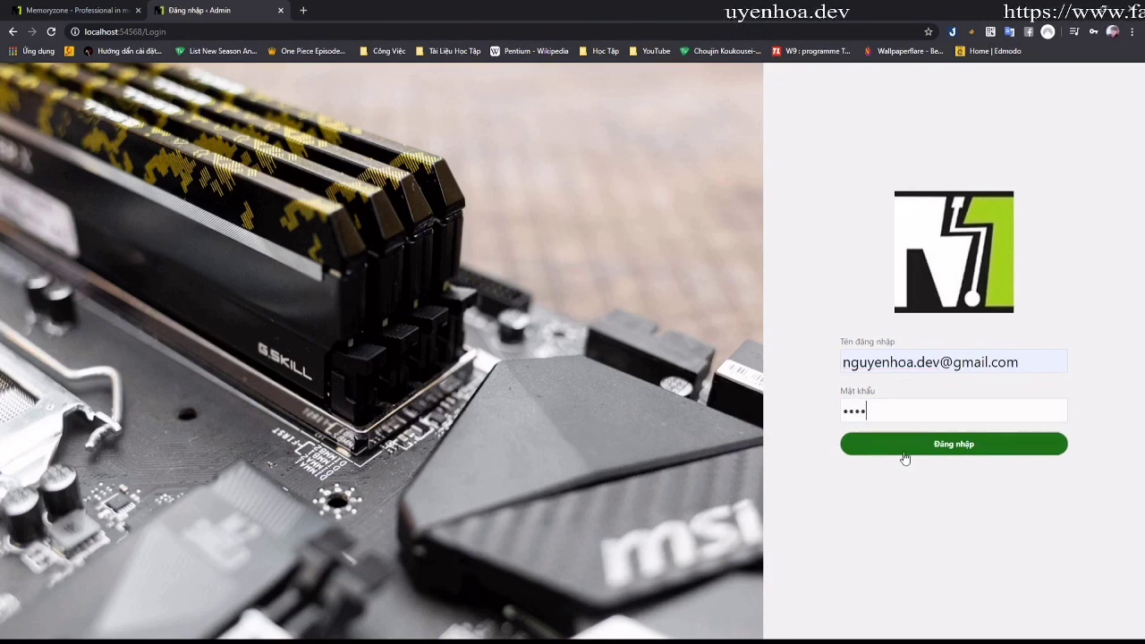
click(901, 452)
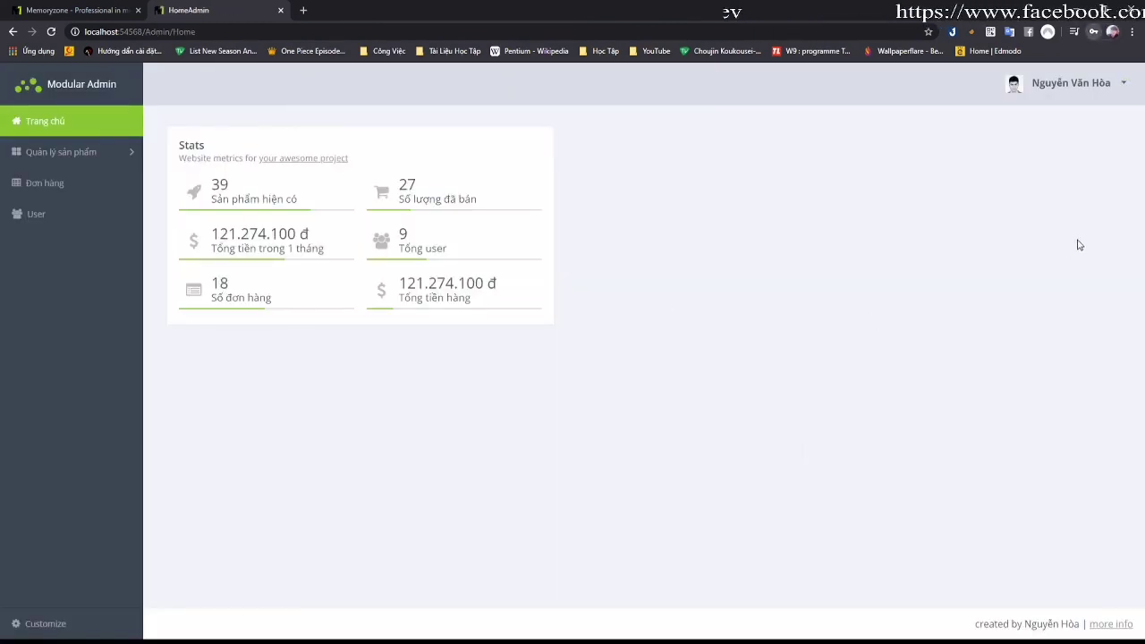
Step: Open the second staff member's edit form from the User list, then return to the list
click(126, 154)
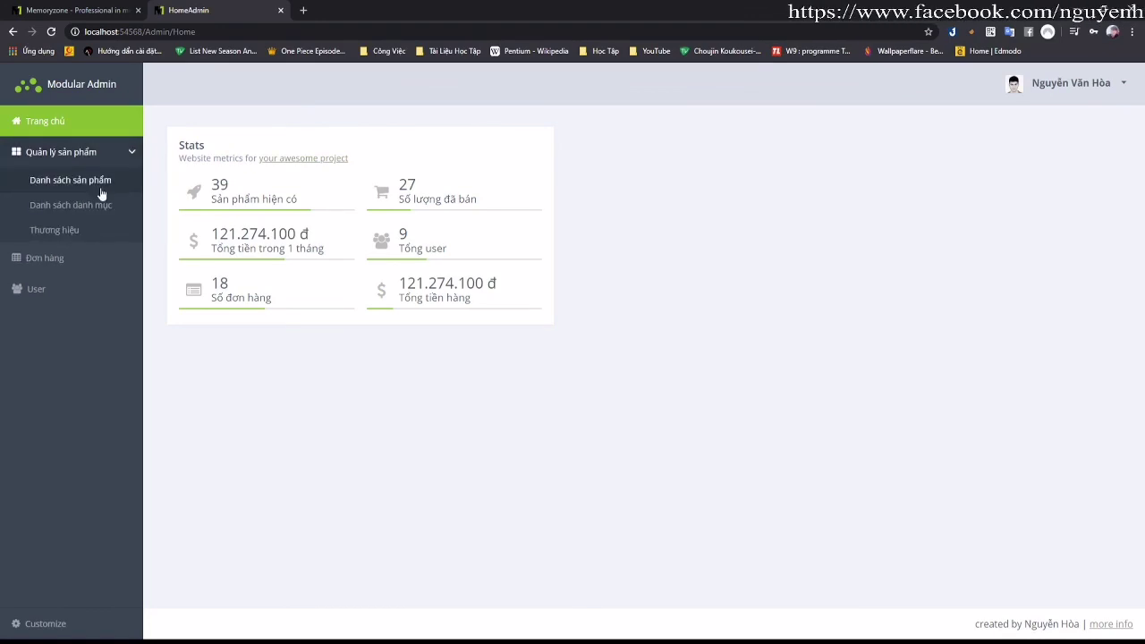
click(36, 289)
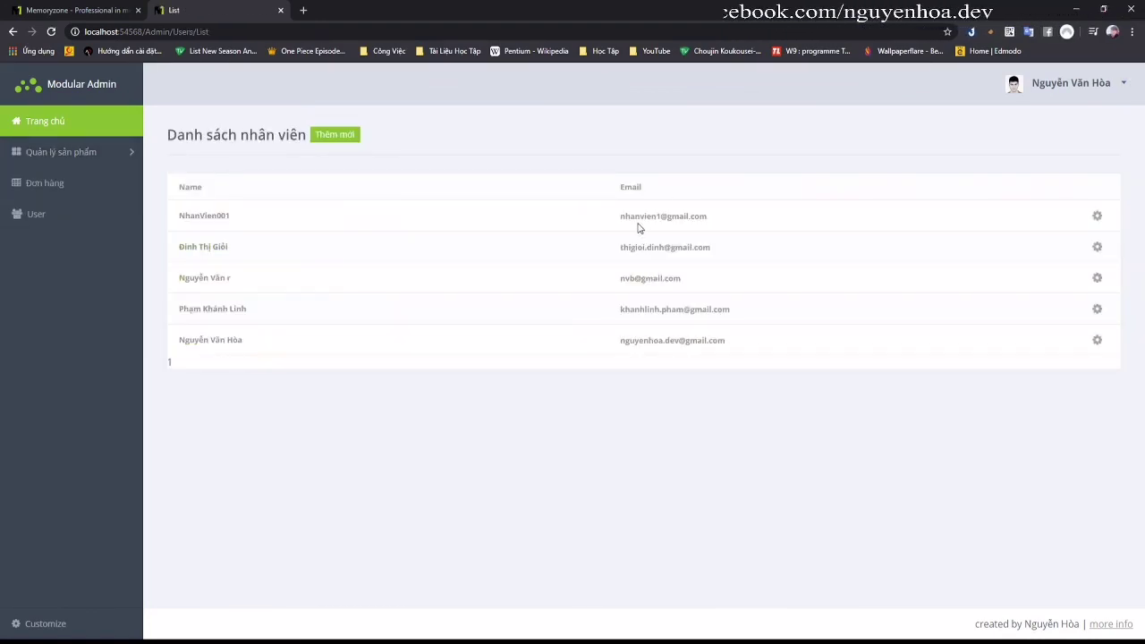
click(1096, 247)
click(1075, 248)
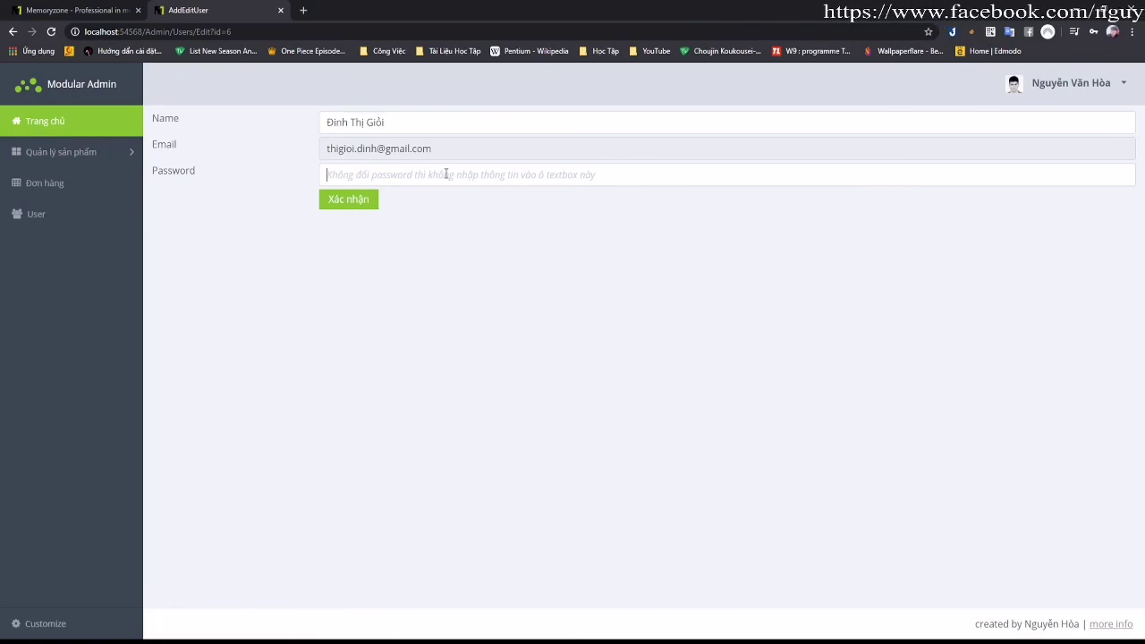
click(521, 208)
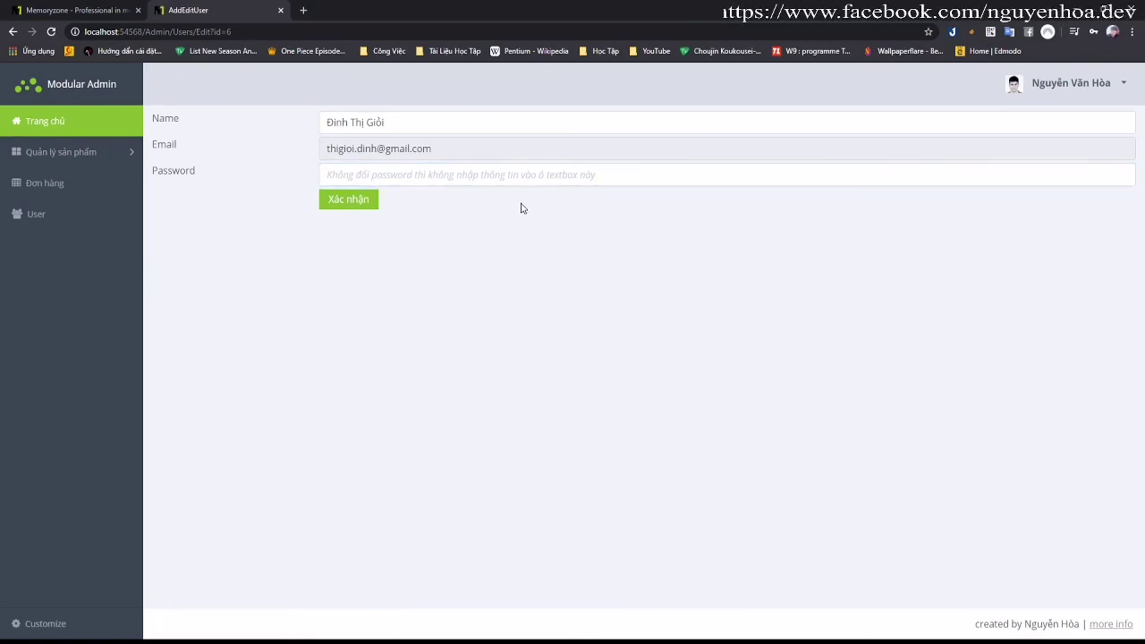
key(Return)
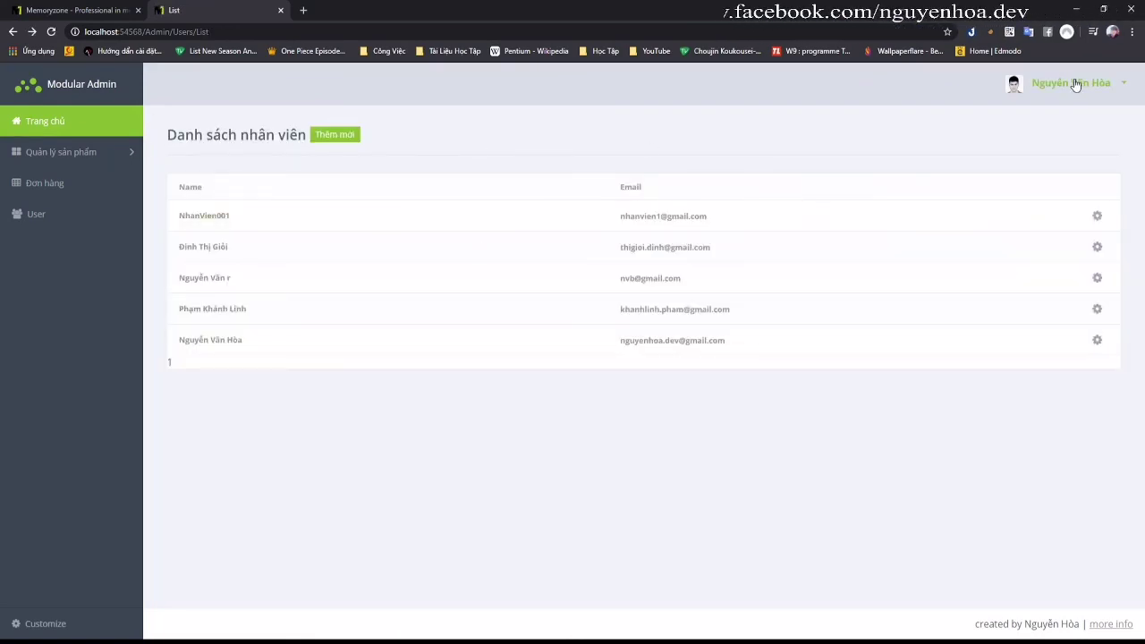
Step: Log out of Modular Admin and switch to the MemoryZone shop home page tab
click(1051, 85)
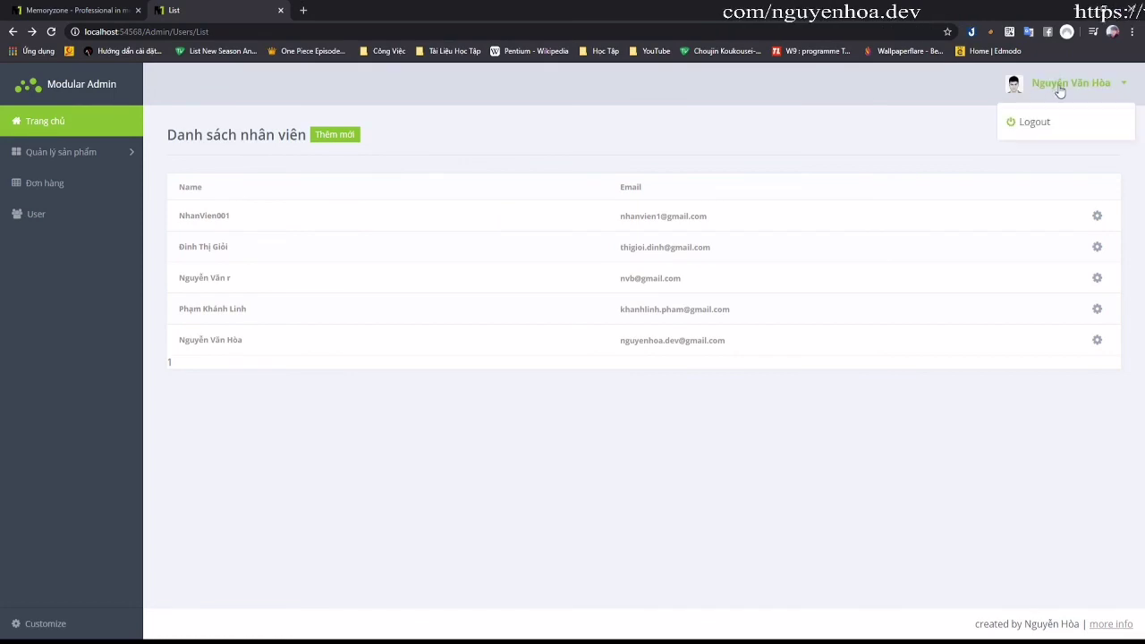
click(1041, 119)
key(ctrl+1)
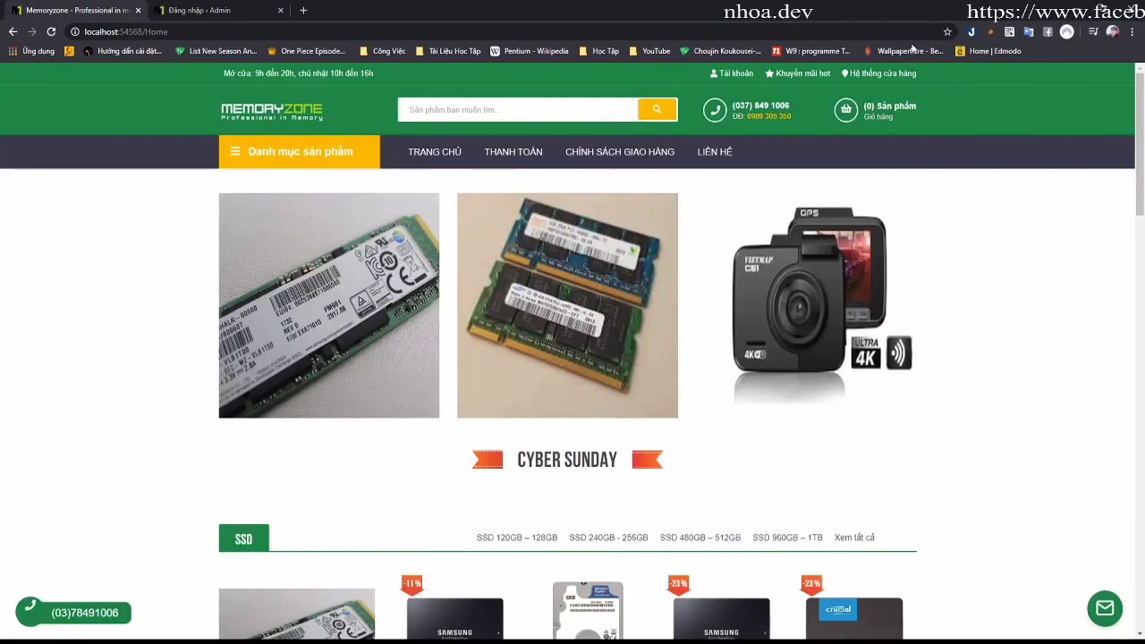
mouse_move(732, 73)
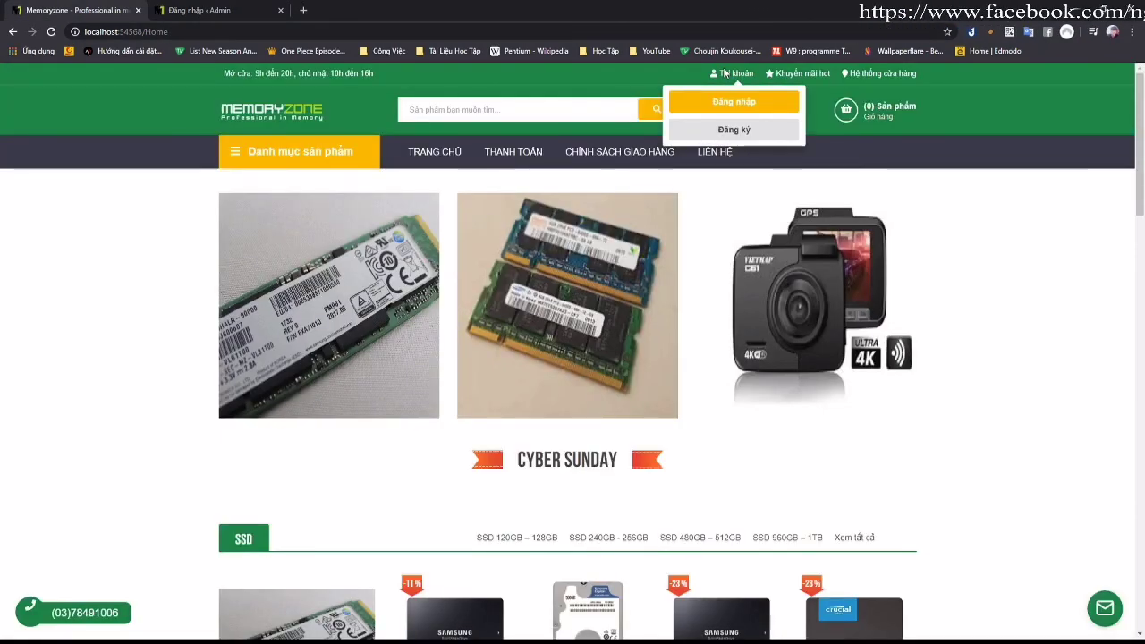